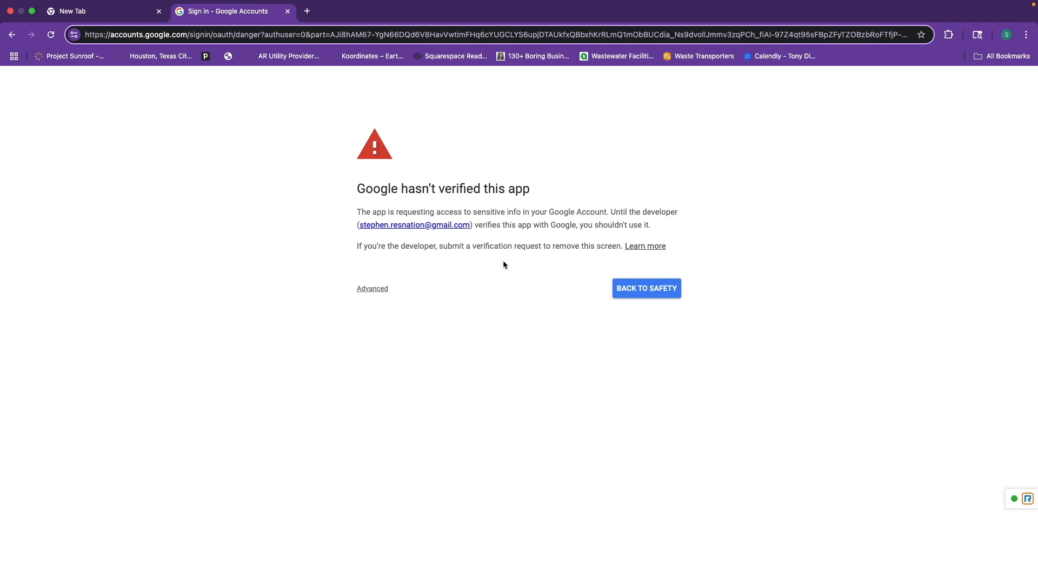
Proceed past the unverified-app warning and continue signing in to Real Automate by LABS Intl with the Google account.
left_click(378, 289)
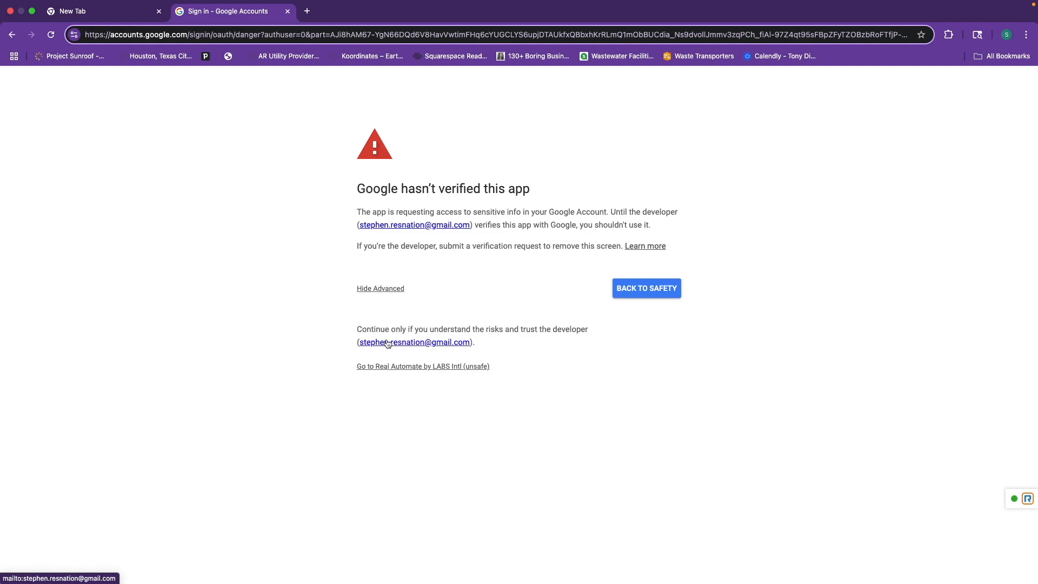
left_click(426, 367)
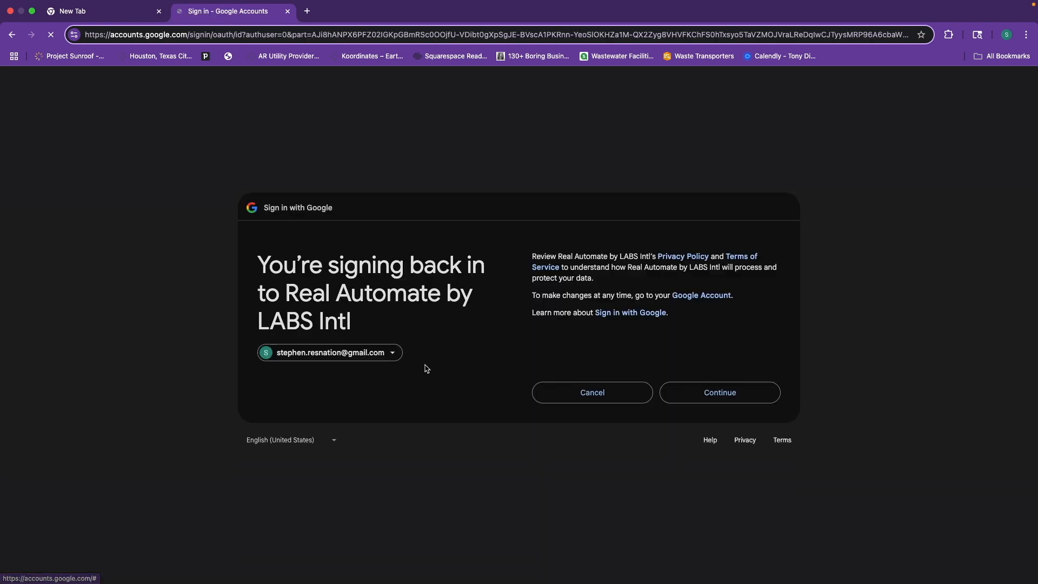
left_click(727, 393)
Duplicate the Labs Automate Template Airtable base from the API setup page into My First Workspace.
scroll(742, 403, "down", 2)
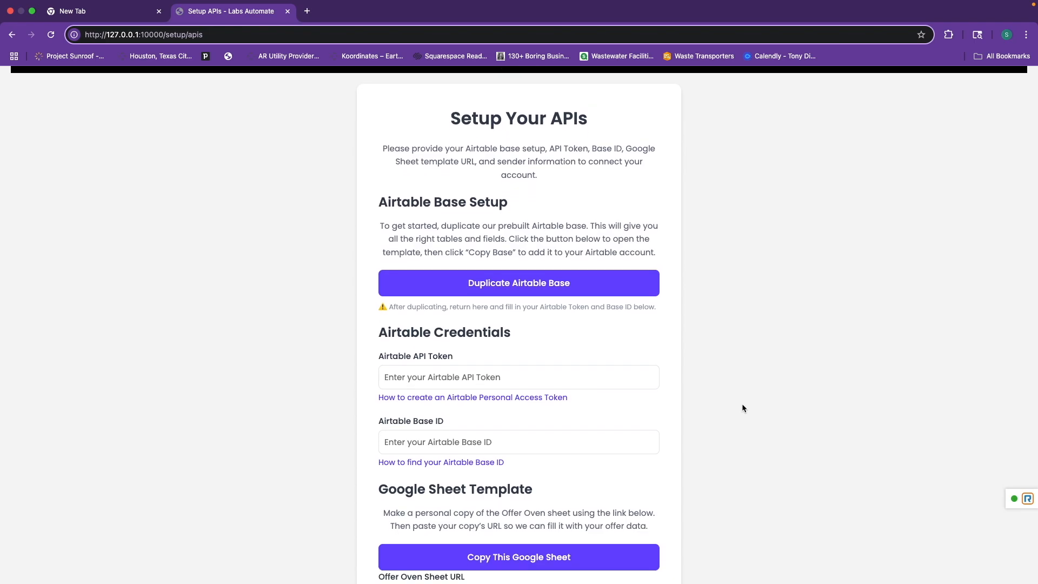
left_click(533, 292)
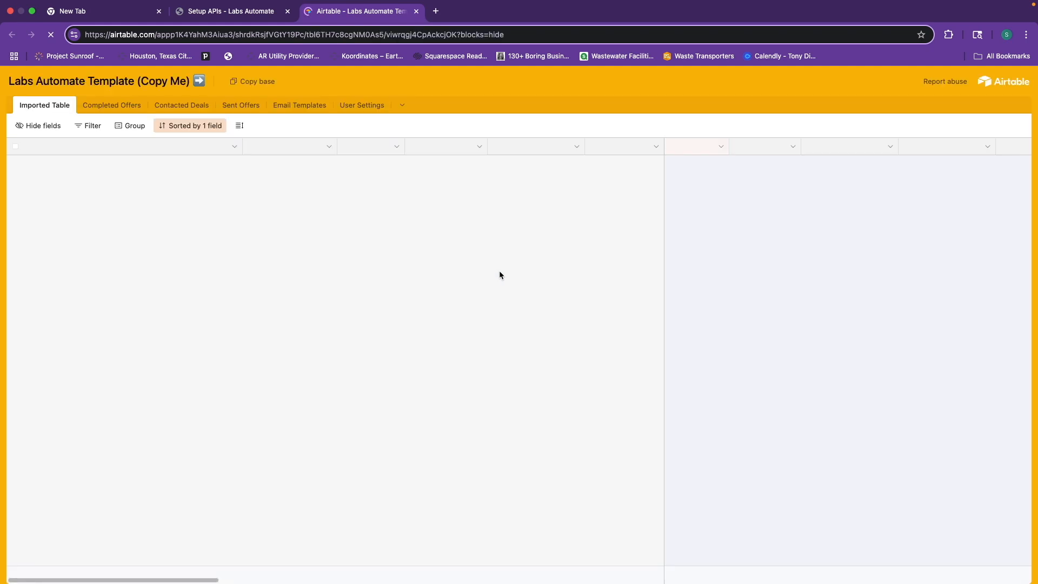
left_click(247, 87)
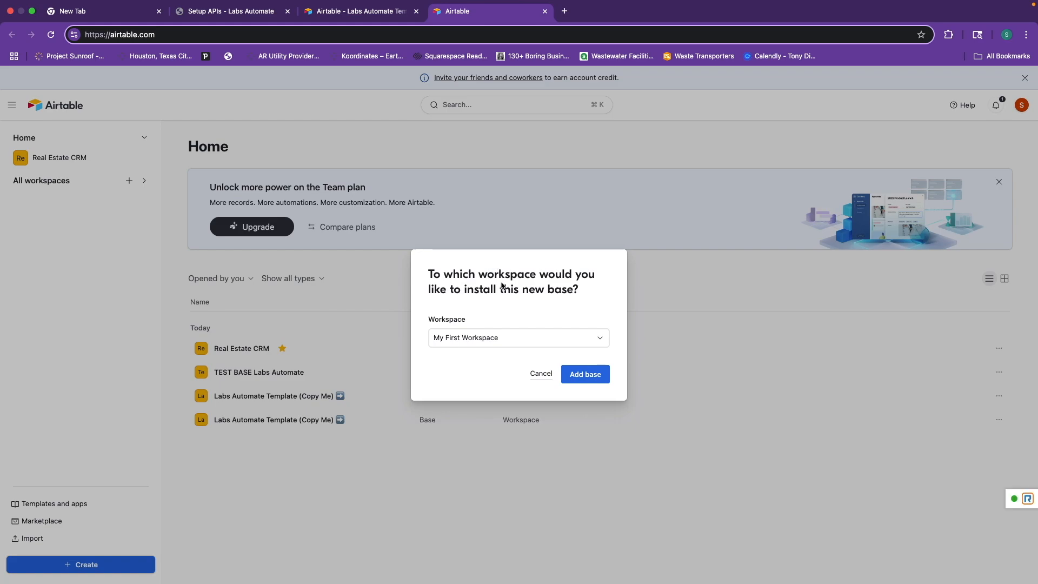
left_click(540, 346)
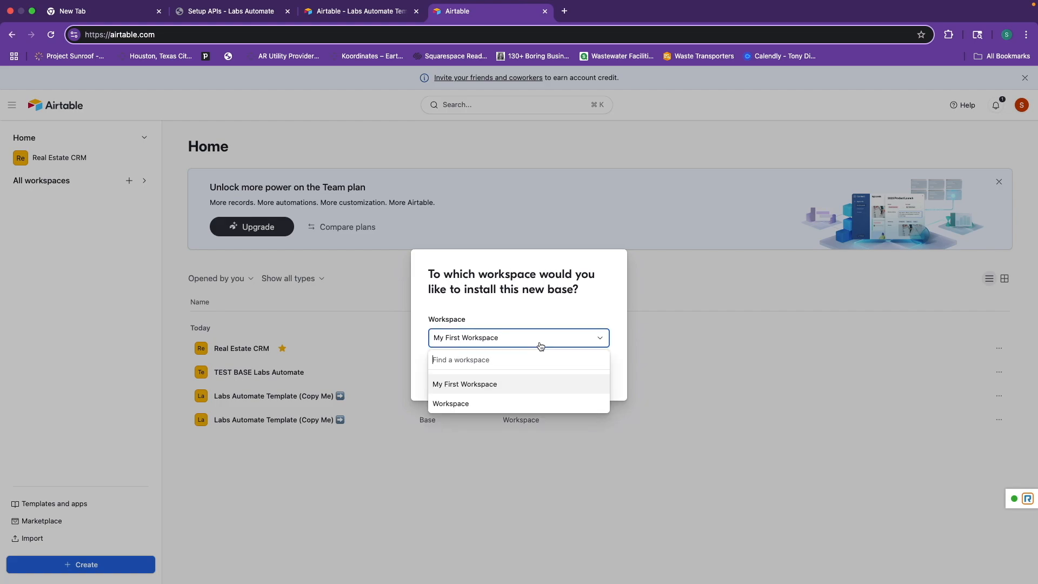
left_click(489, 387)
left_click(597, 375)
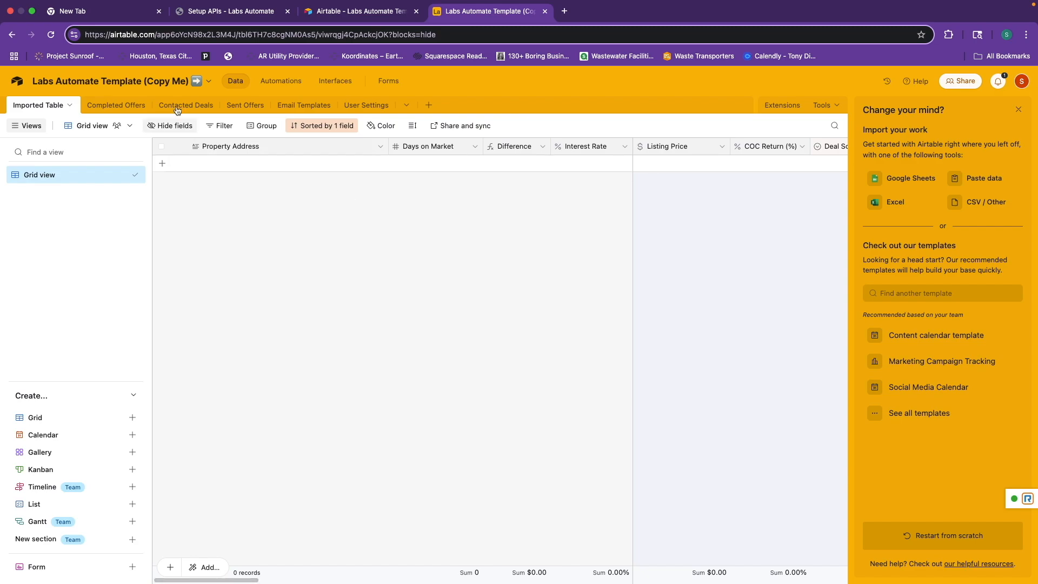
Rename the copied base as Video Tutorial CRM.
left_click(160, 82)
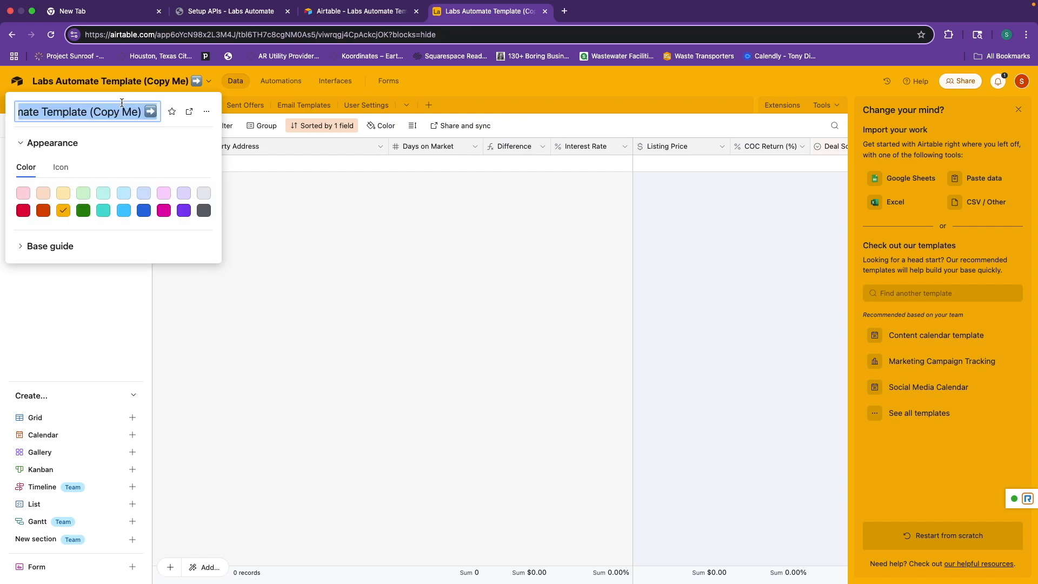
key("super+v")
key("Return")
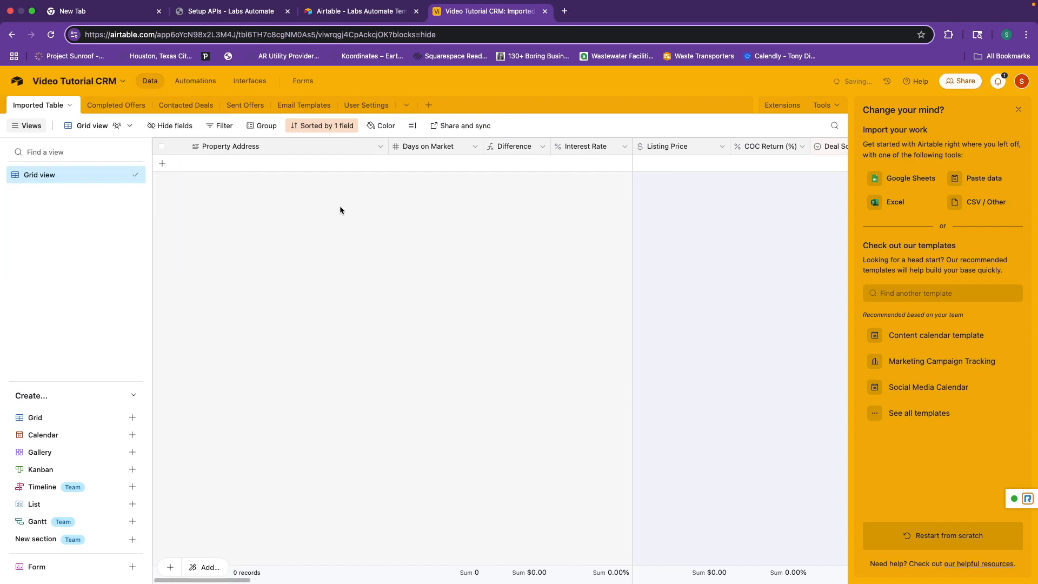
Copy the Video Tutorial CRM base ID from its web address into the Airtable Base ID field of the API setup form.
left_click(268, 16)
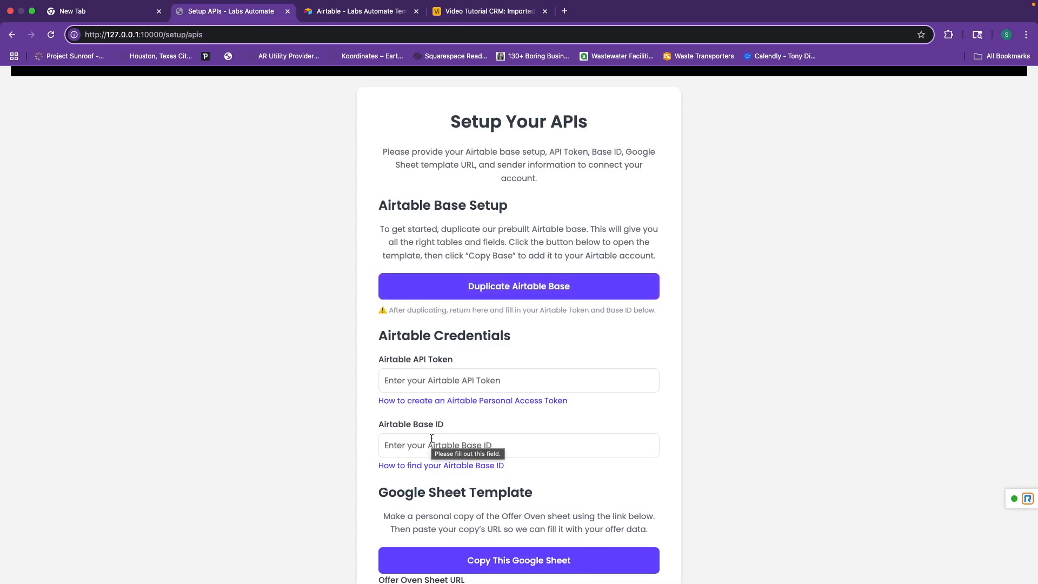
left_click(464, 17)
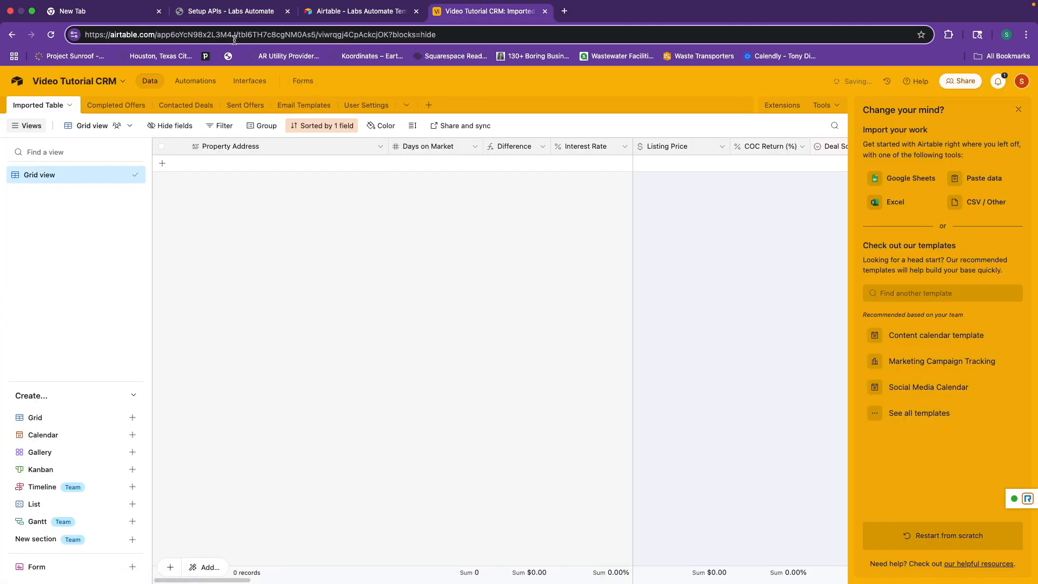
left_click(235, 36)
left_click(234, 37)
left_click_drag(230, 37, 156, 41)
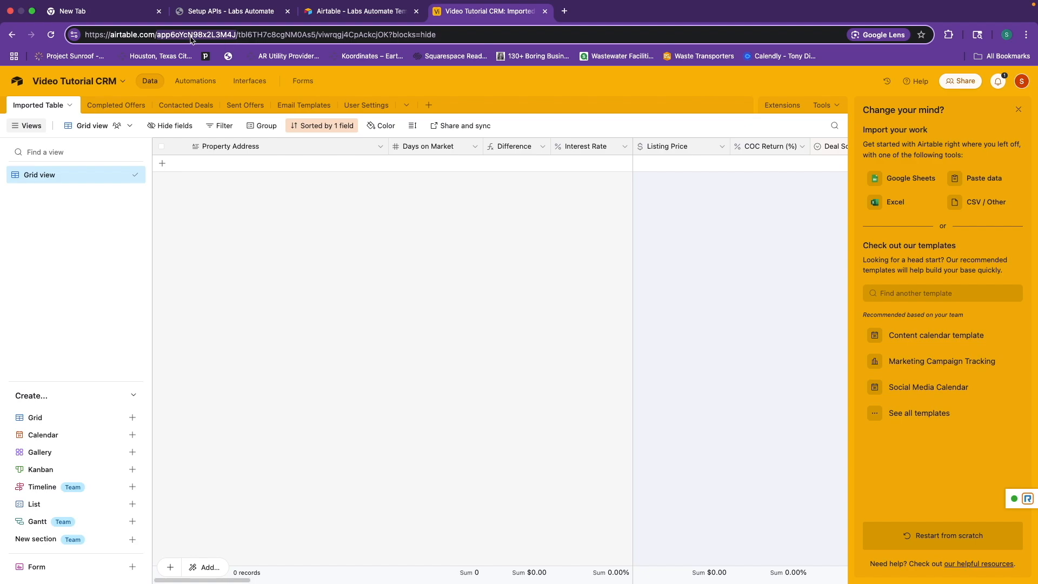
right_click(191, 39)
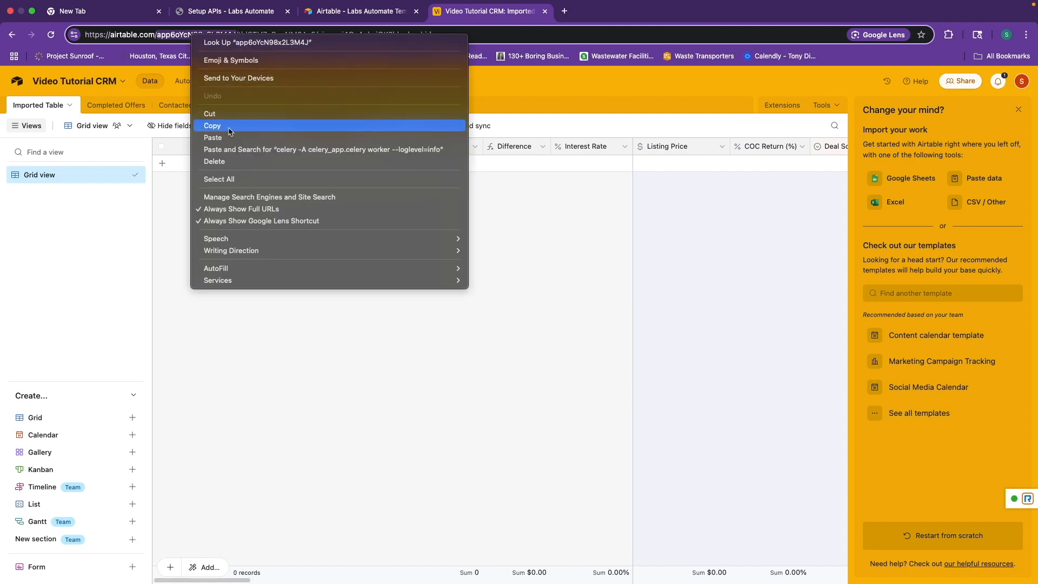
left_click(213, 125)
left_click(232, 11)
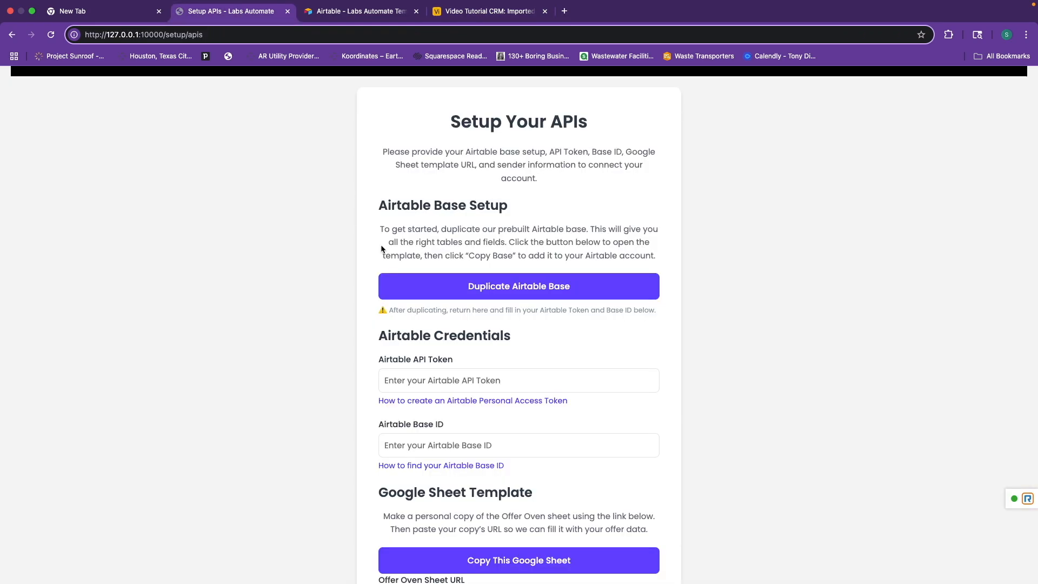
left_click(440, 448)
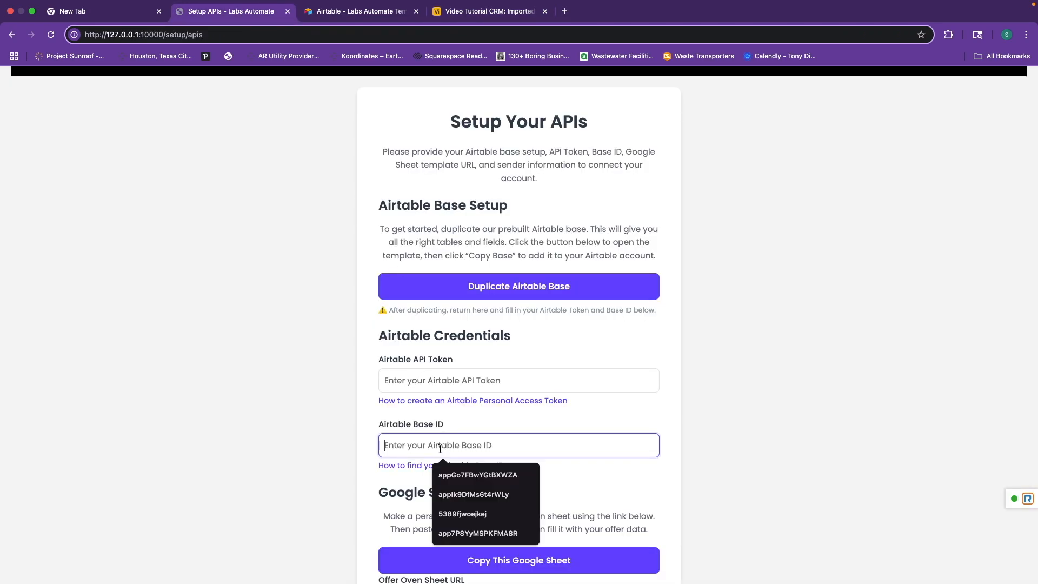
right_click(440, 449)
left_click(465, 468)
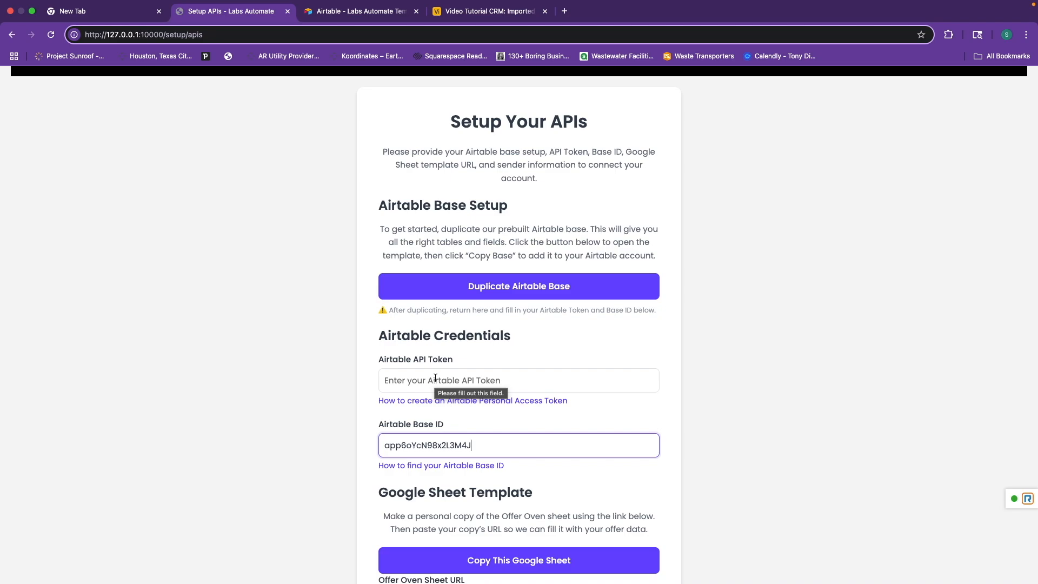
Start a new Airtable personal access token from the setup page's token link and name it Labs Automate Token.
left_click(452, 401)
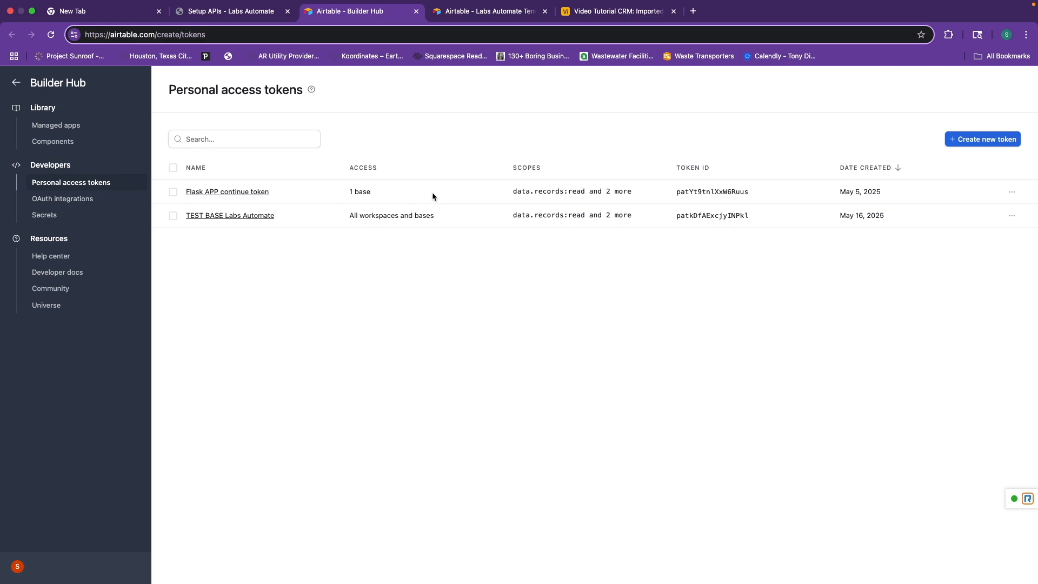
left_click(970, 141)
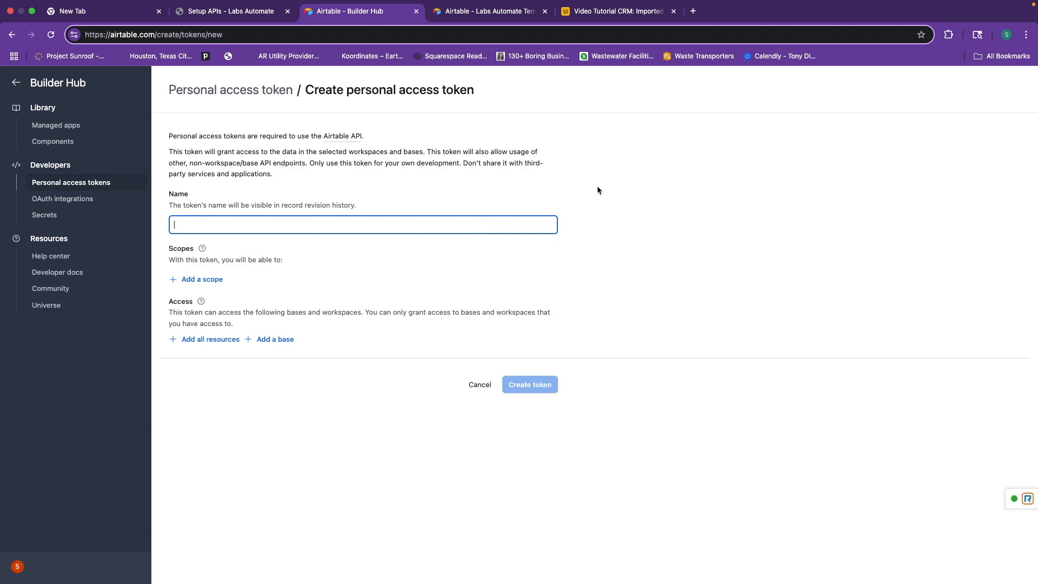
type("Labs Automoate")
key("BackSpace")
key("BackSpace")
key("BackSpace")
key("BackSpace")
type("ate Toke")
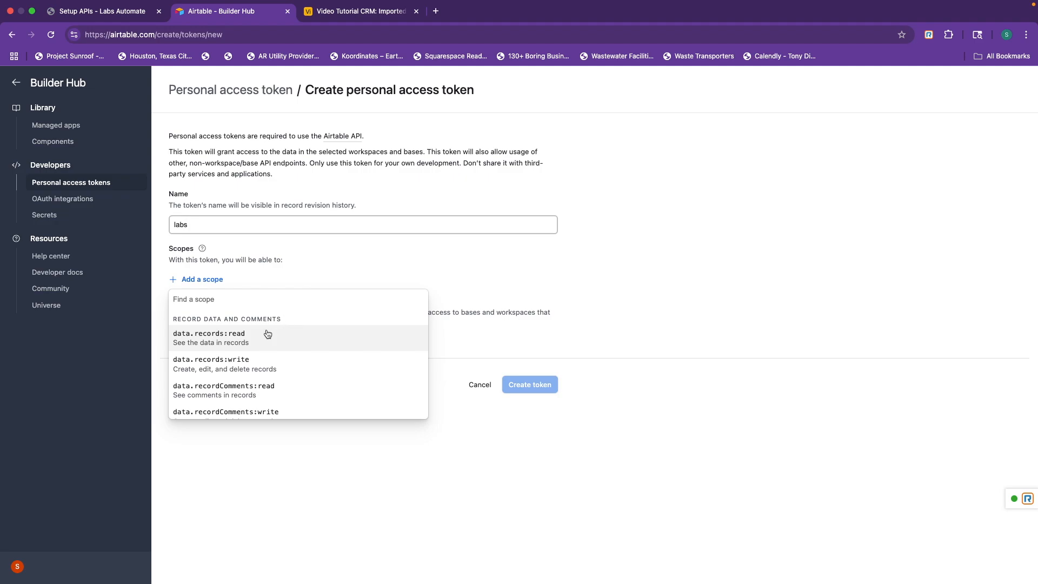
Add the scopes data.records:read, data.records:write and schema.bases:read to the token.
left_click(243, 343)
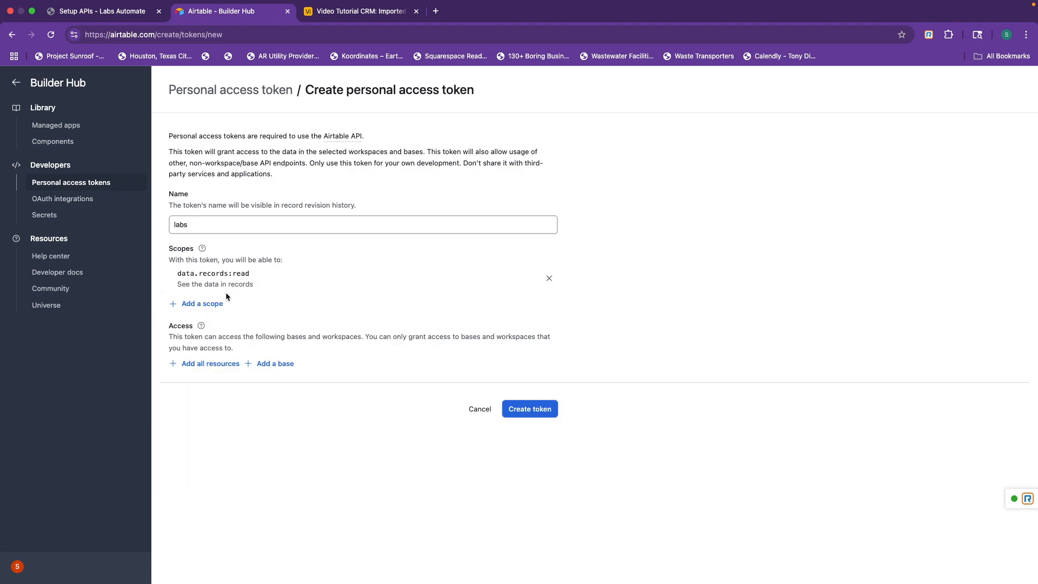
left_click(203, 303)
left_click(241, 361)
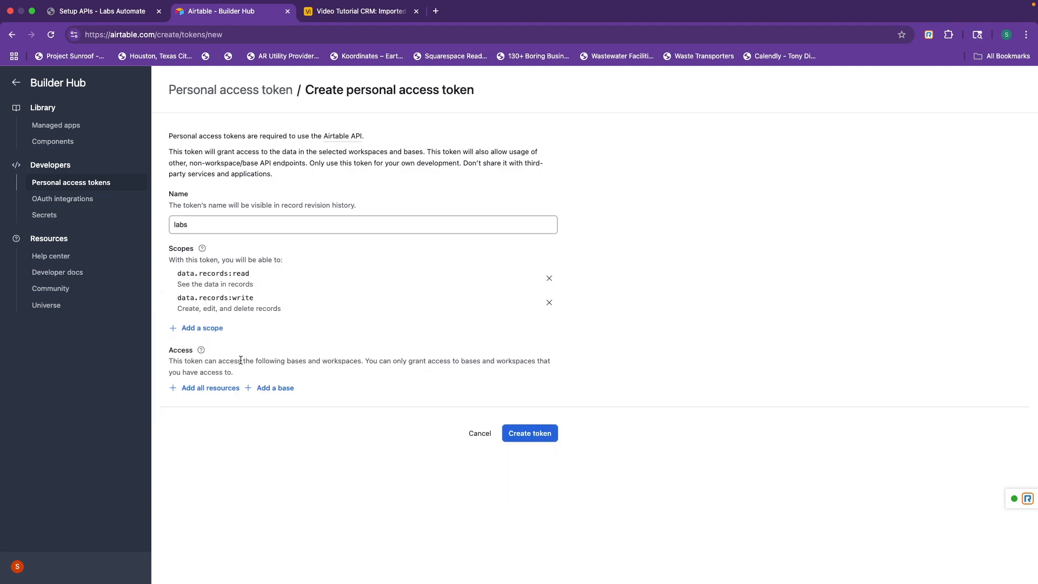
left_click(216, 330)
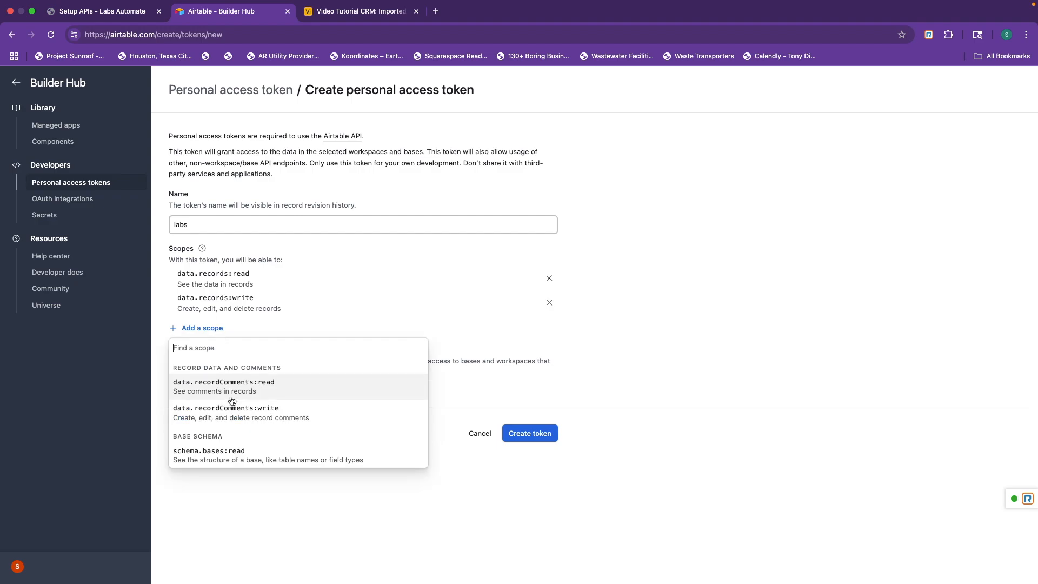
scroll(238, 403, "down", 3)
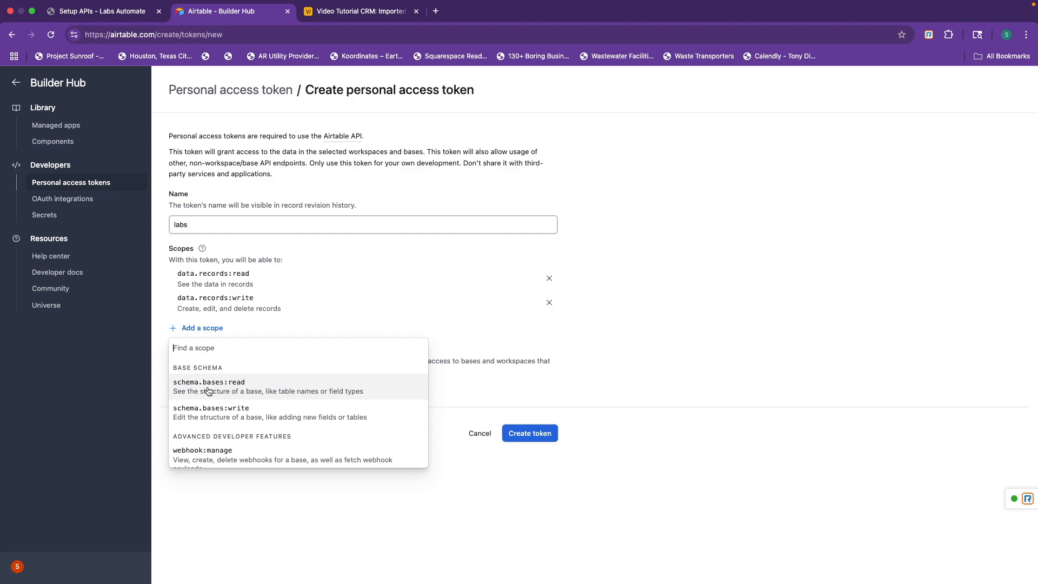
left_click(208, 390)
left_click(207, 354)
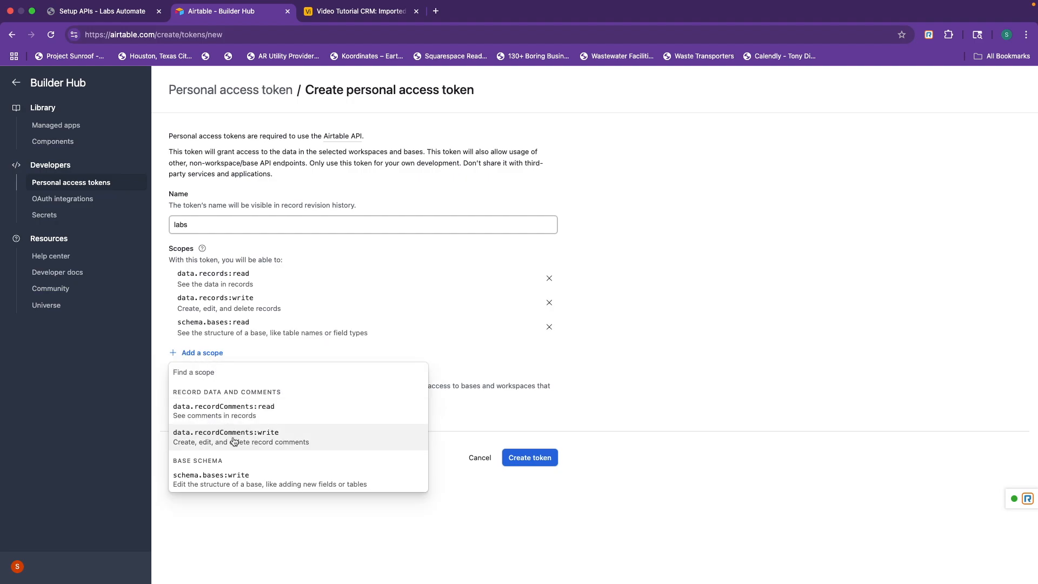
scroll(234, 442, "down", 2)
left_click(269, 430)
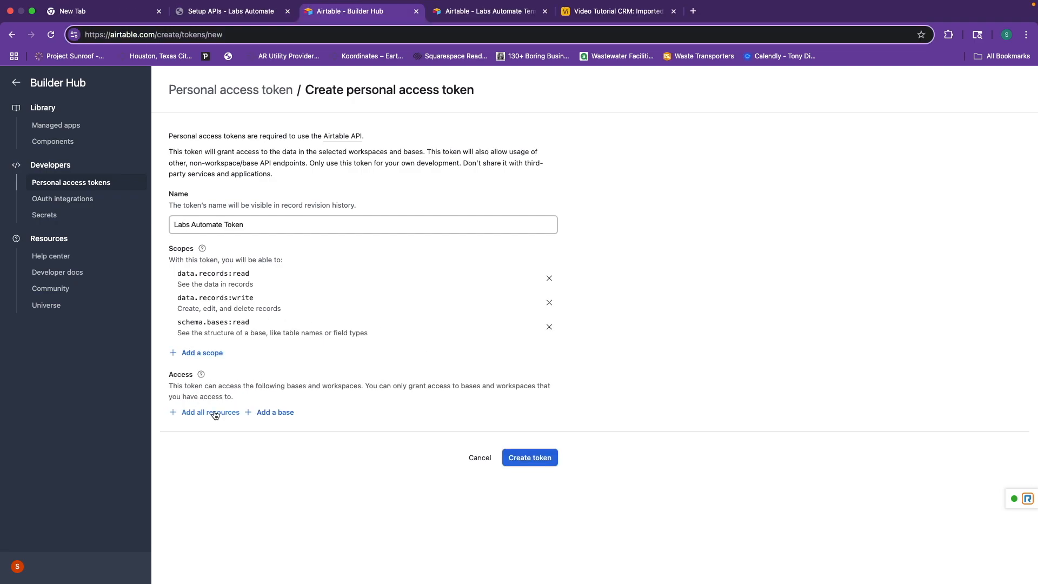
Grant the token access to all resources and add the Video Tutorial CRM base.
left_click(215, 414)
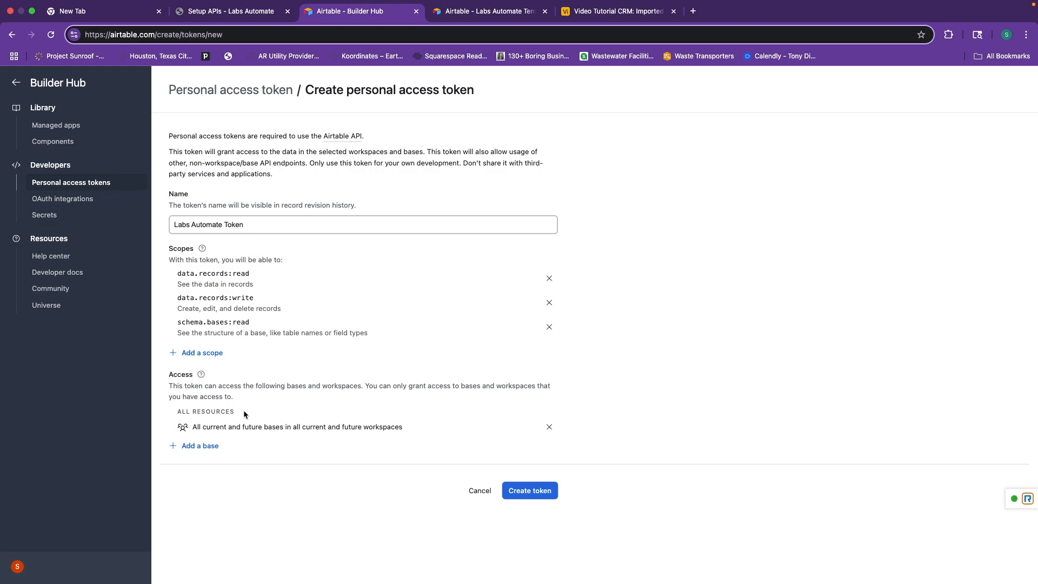
left_click(205, 447)
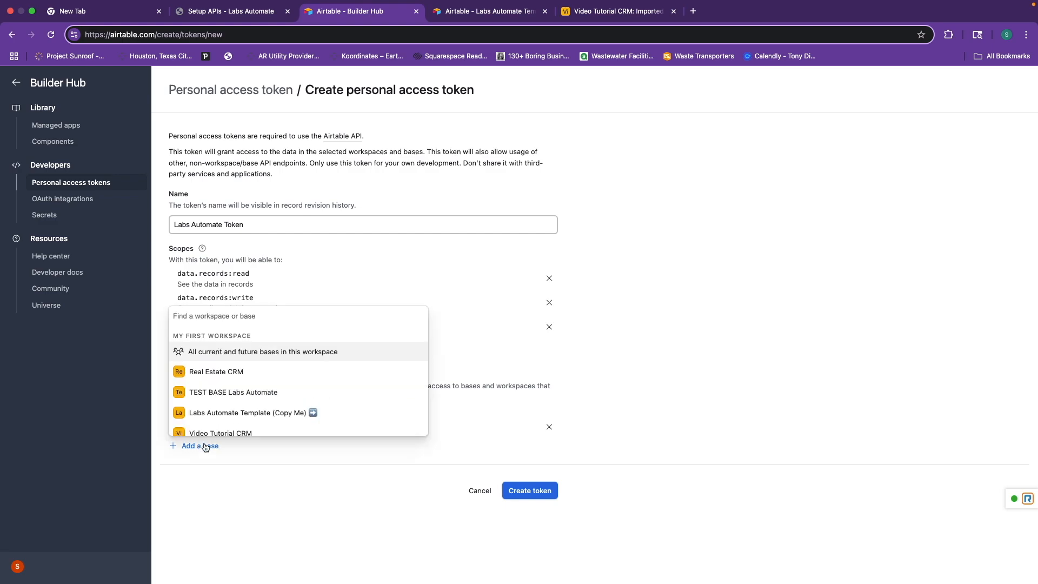
scroll(240, 372, "down", 2)
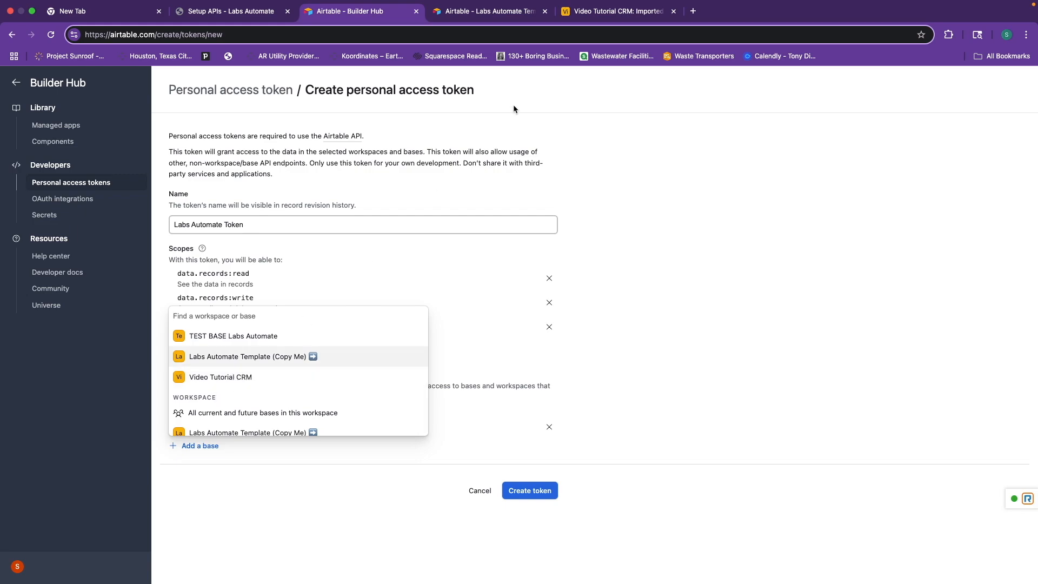
left_click(232, 378)
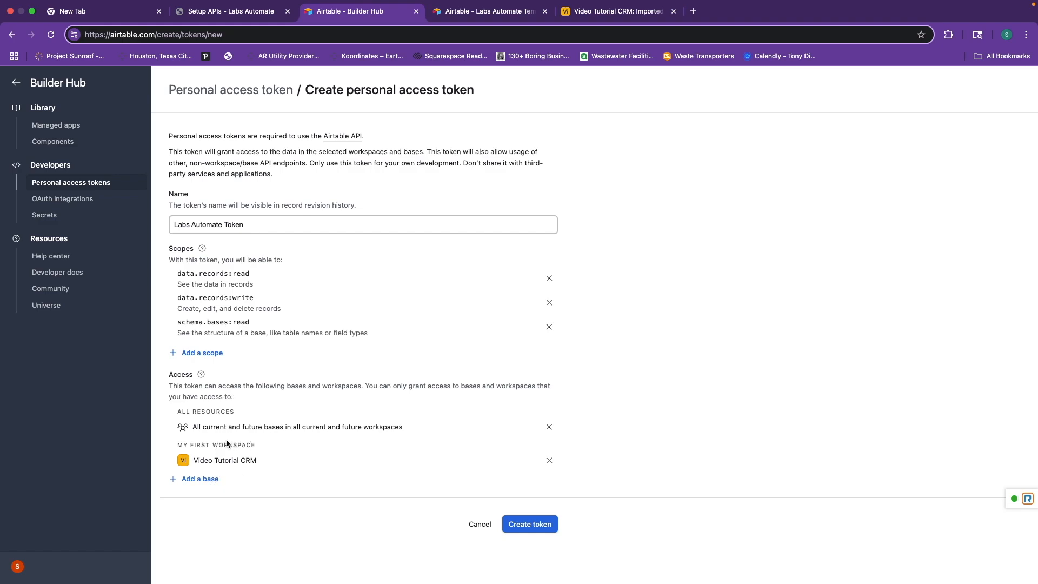
Create the personal access token, copy its value and close the confirmation dialog.
left_click(520, 525)
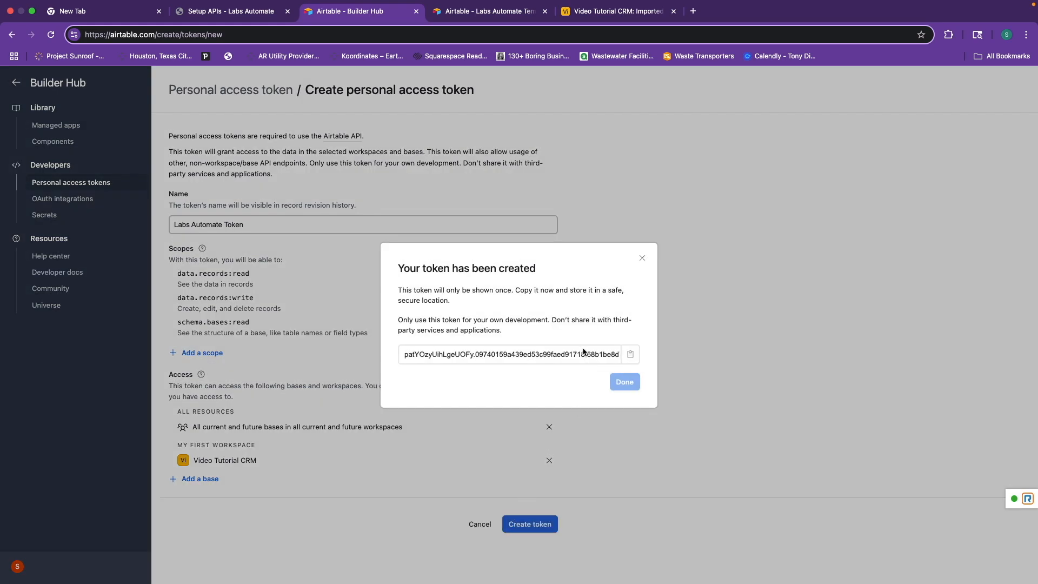
left_click(629, 357)
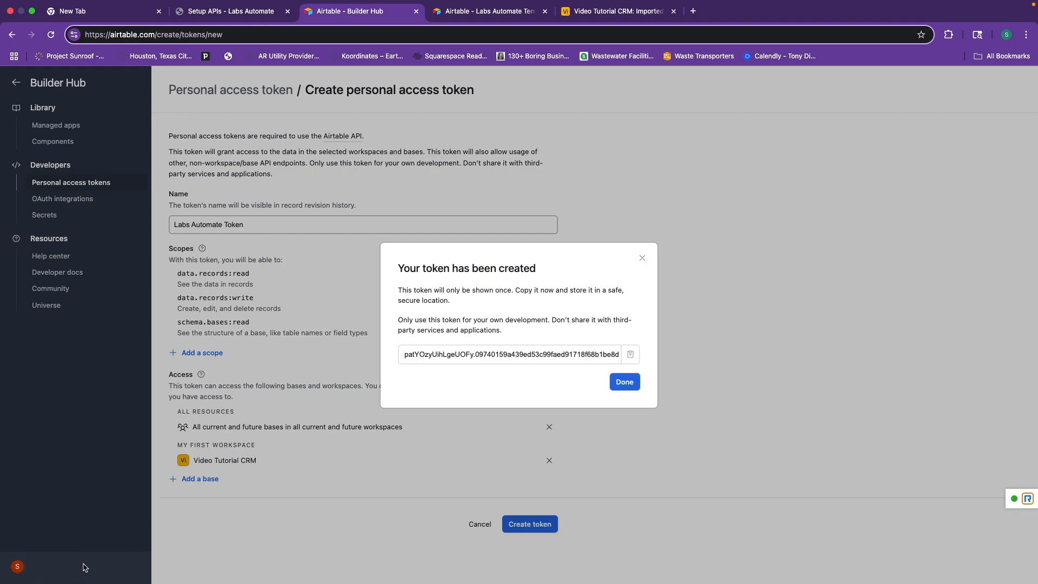
left_click(636, 382)
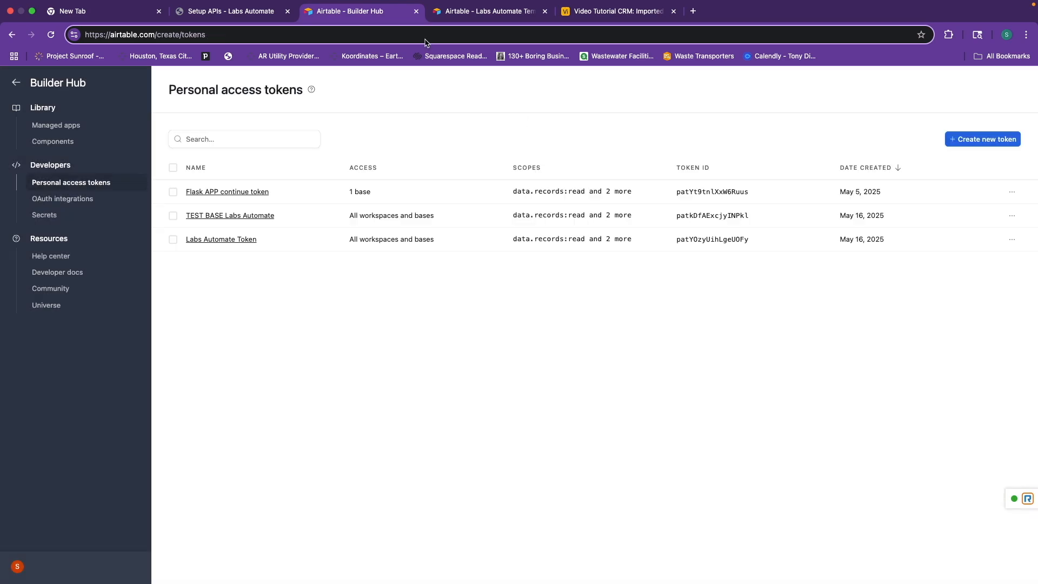
Paste the copied token into the Airtable API Token field on the API setup page.
left_click(261, 15)
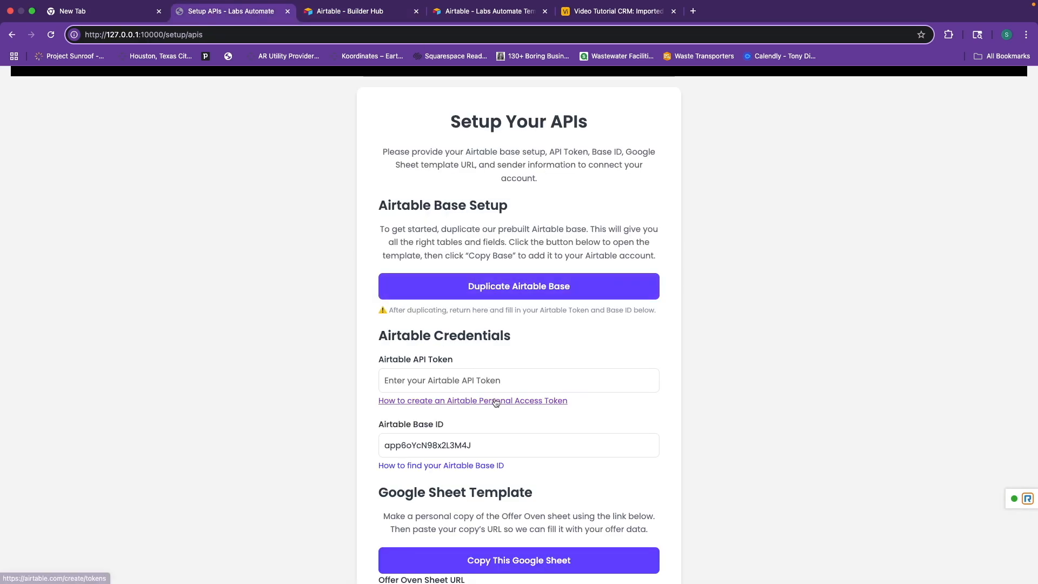
right_click(476, 374)
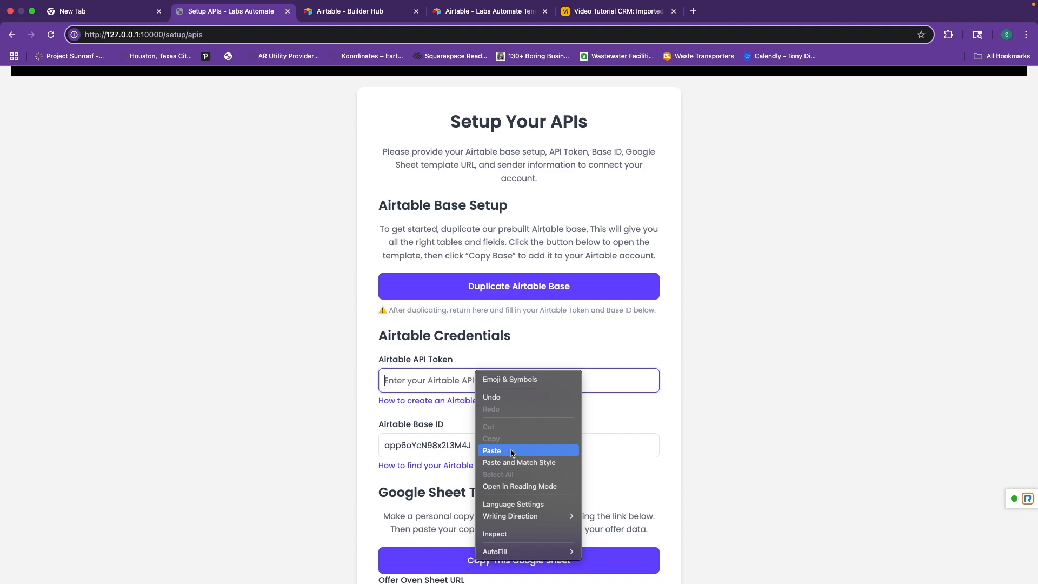
left_click(493, 451)
scroll(545, 414, "down", 5)
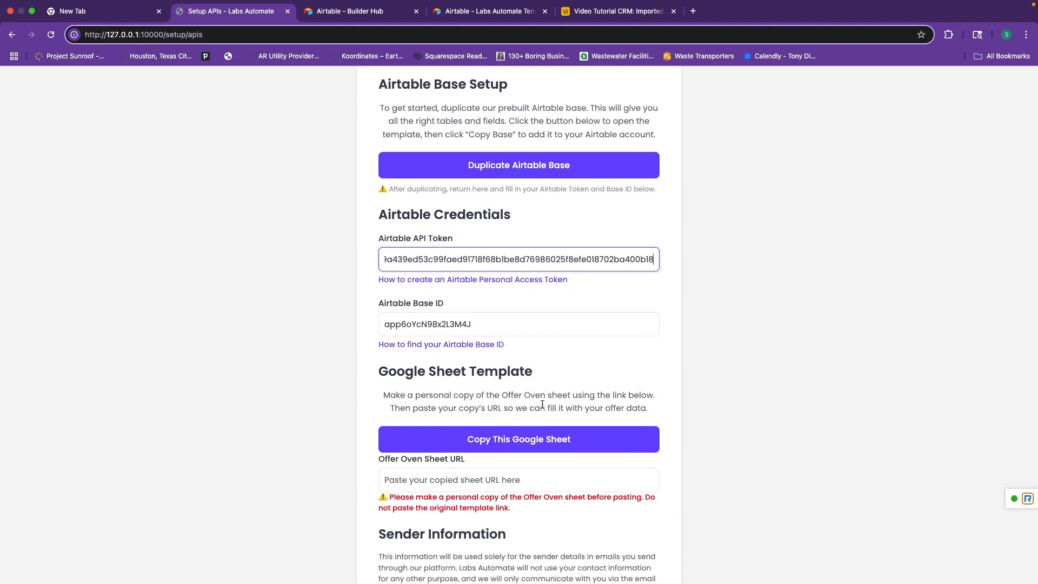
Open the Offer Oven Google Sheet template from the API setup page and start making a copy of it.
scroll(543, 406, "down", 2)
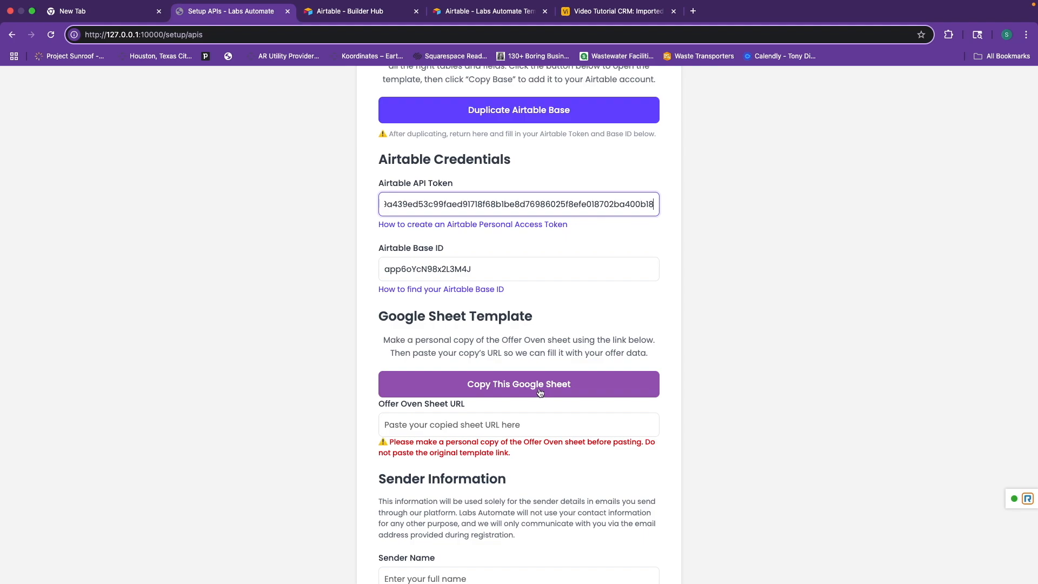
left_click(539, 388)
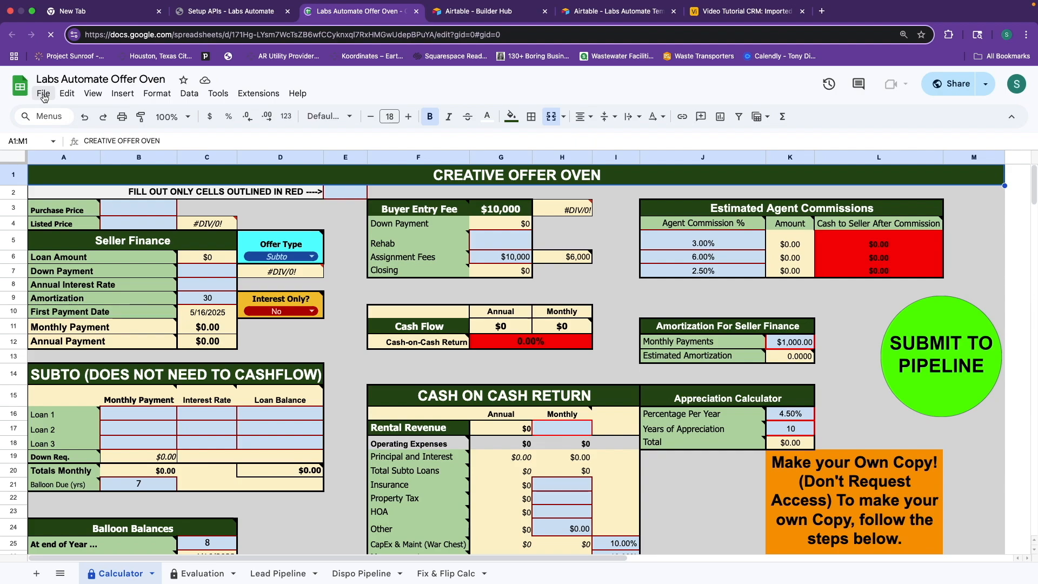
left_click(43, 96)
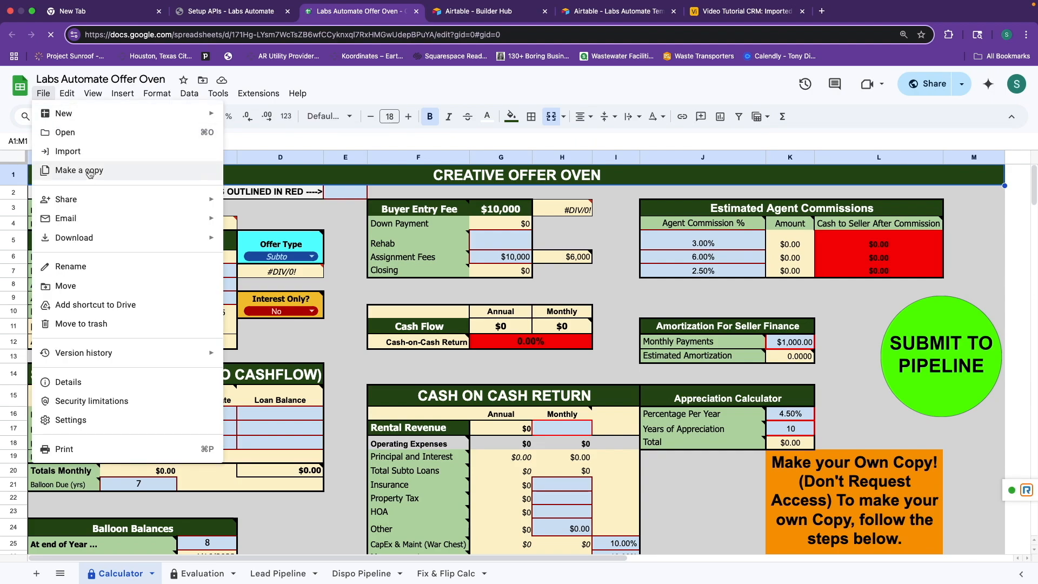
left_click(90, 172)
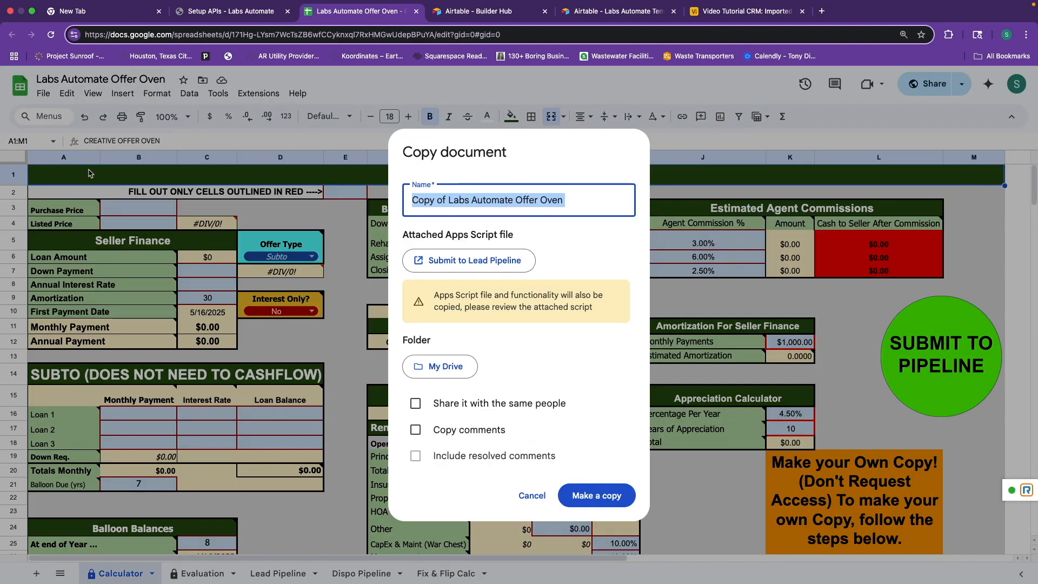
Name the copied spreadsheet Video Tutorial OFFER and create the copy in My Drive.
left_click(585, 203)
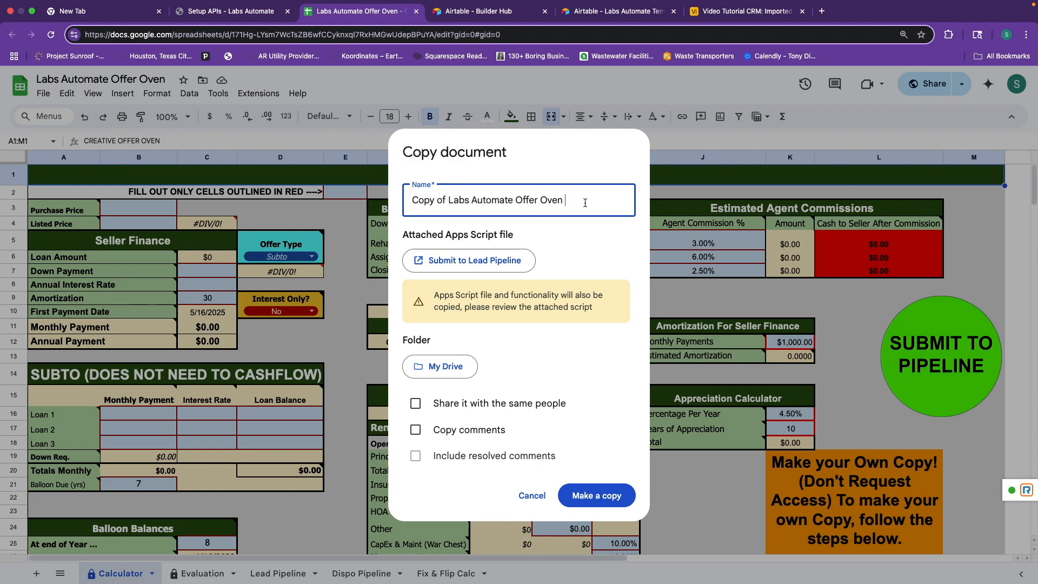
type("Vide")
key("BackSpace")
key("BackSpace")
key("BackSpace")
key("BackSpace")
key("BackSpace")
key("BackSpace")
key("BackSpace")
key("BackSpace")
key("BackSpace")
key("BackSpace")
key("BackSpace")
key("BackSpace")
key("BackSpace")
key("BackSpace")
key("BackSpace")
key("BackSpace")
key("BackSpace")
key("BackSpace")
key("BackSpace")
key("BackSpace")
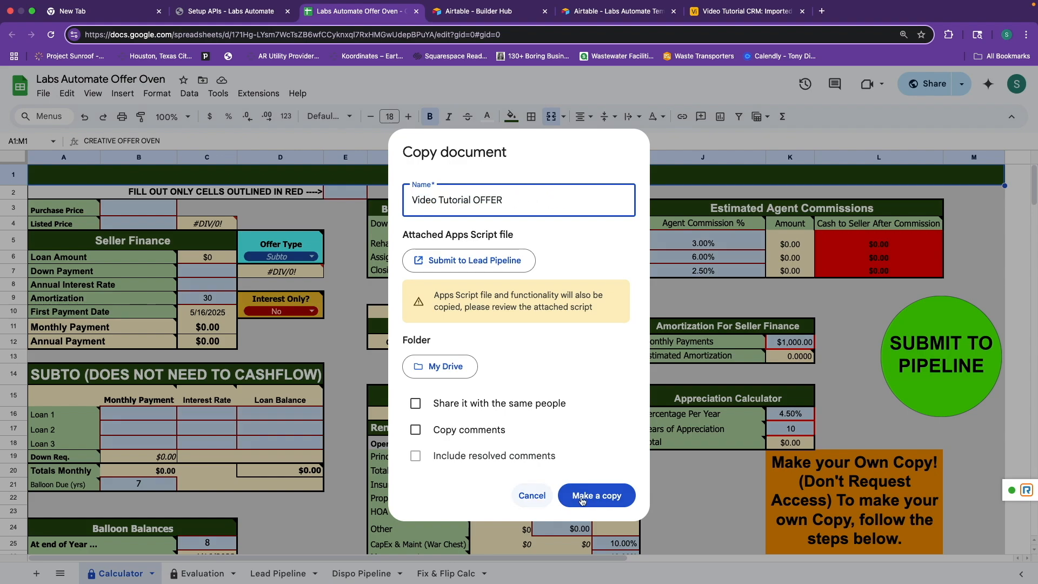
left_click(583, 501)
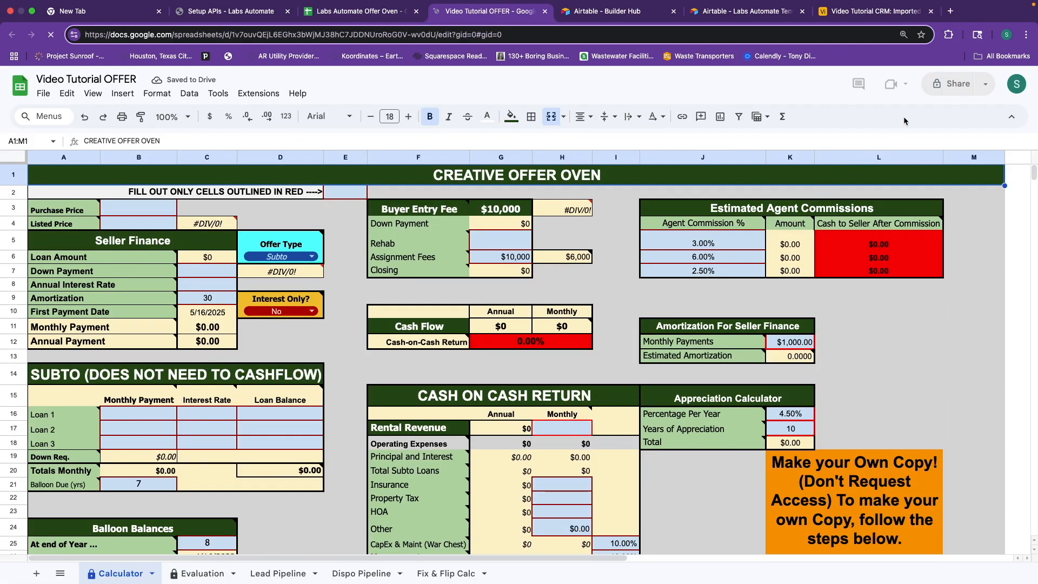
Share the Video Tutorial OFFER sheet with anyone who has the link and give them the Editor role.
left_click(972, 89)
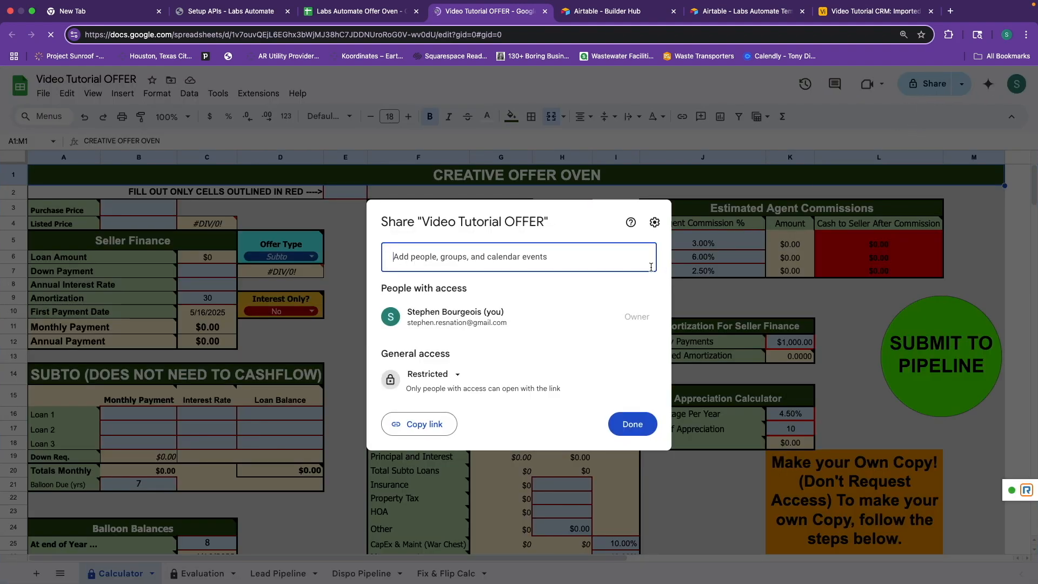
left_click(457, 375)
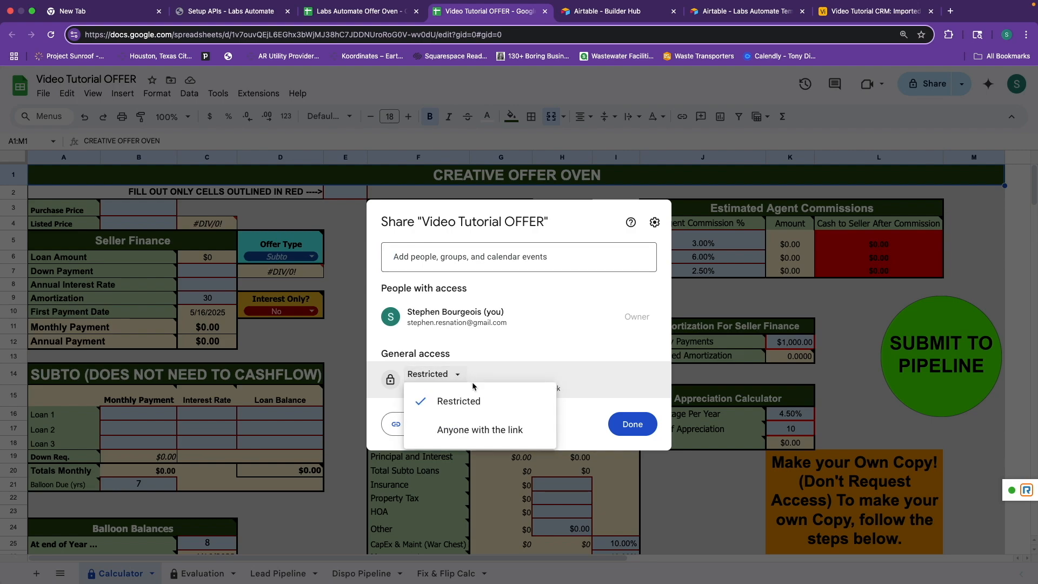
left_click(490, 428)
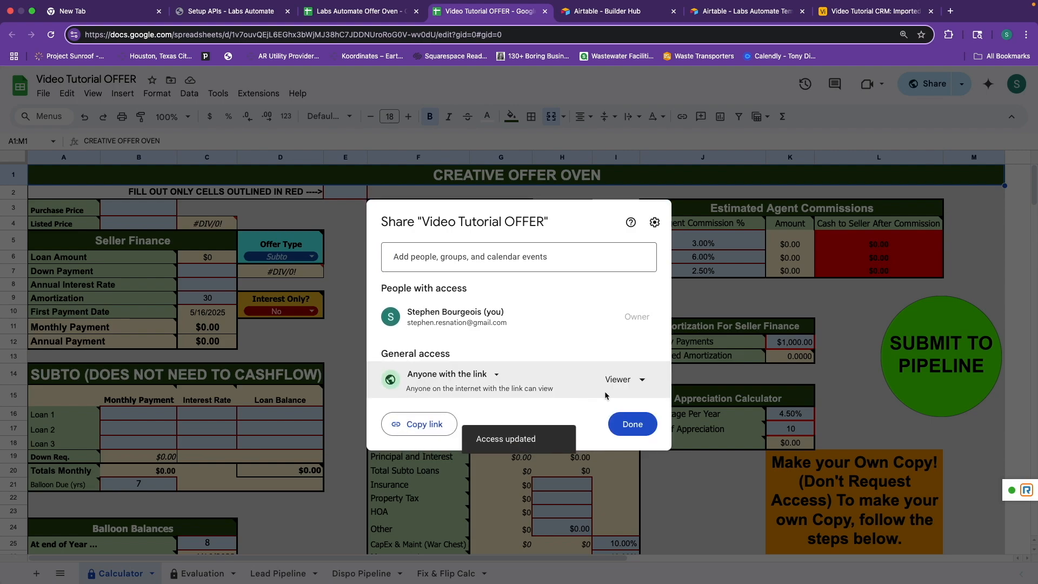
left_click(643, 380)
left_click(597, 480)
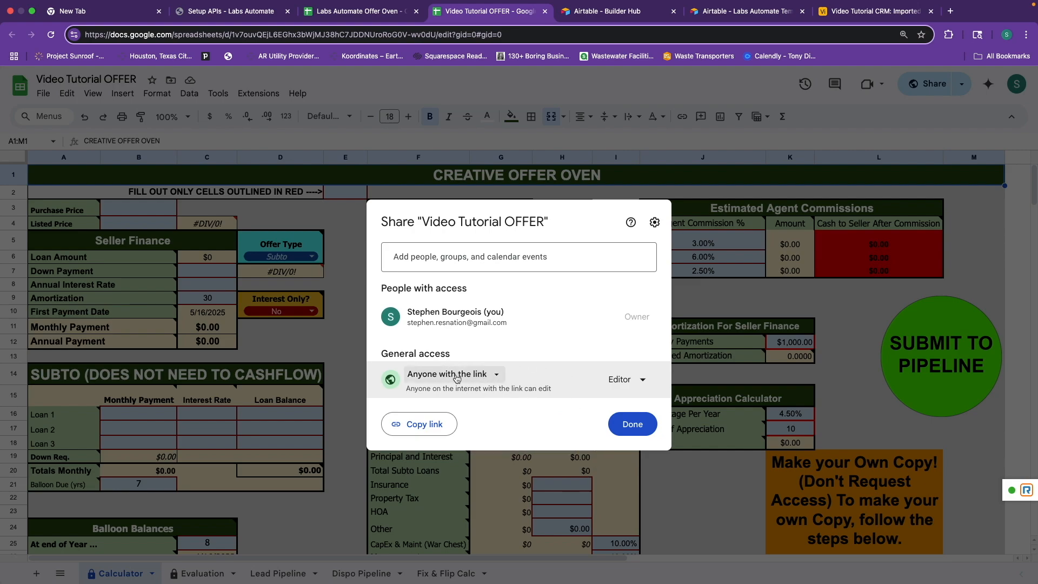
Copy the sheet's sharing link and paste it into the Offer Oven Sheet URL field on the API setup page.
left_click(421, 427)
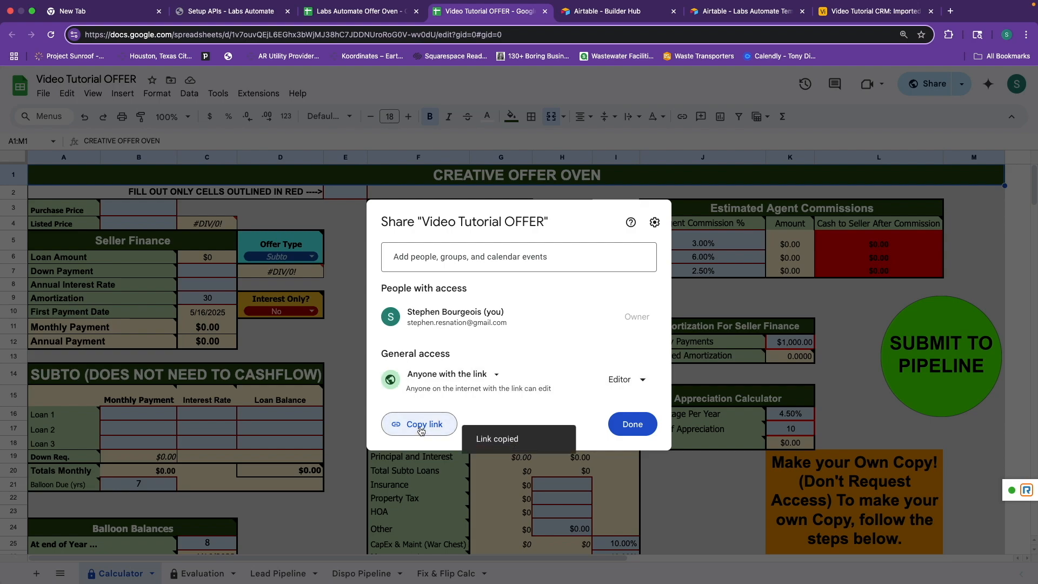
left_click(243, 16)
left_click(475, 425)
right_click(478, 425)
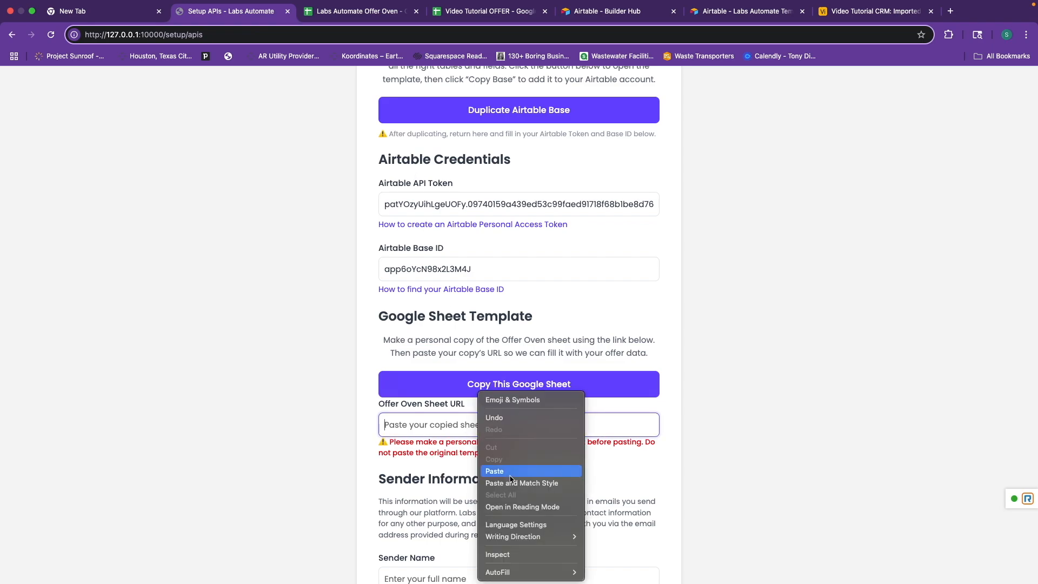
left_click(494, 471)
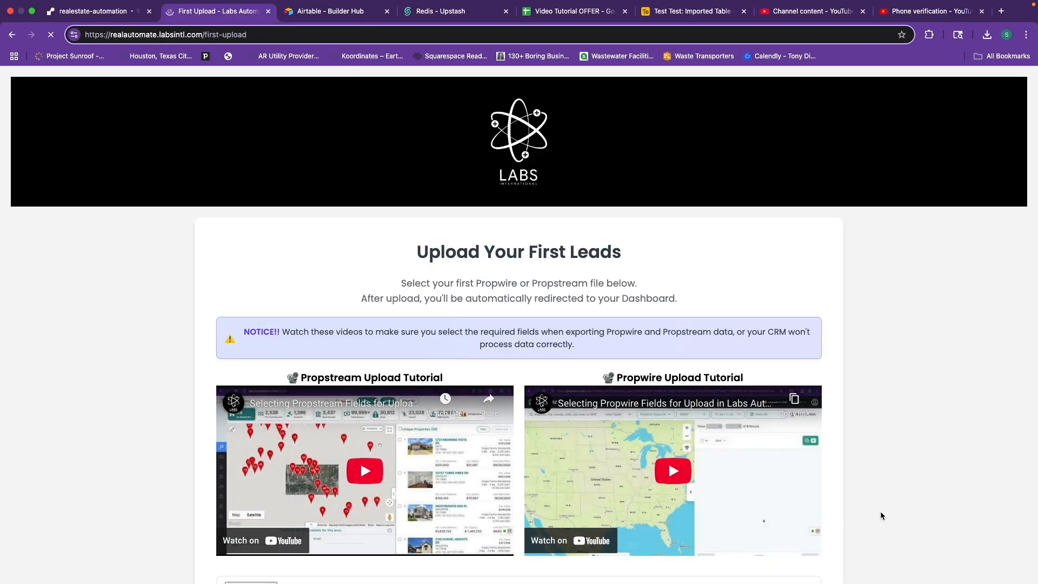
Upload the downloaded file Propwire Export - 35 Properties - May 14, 2025.csv as the first leads file.
scroll(880, 514, "down", 2)
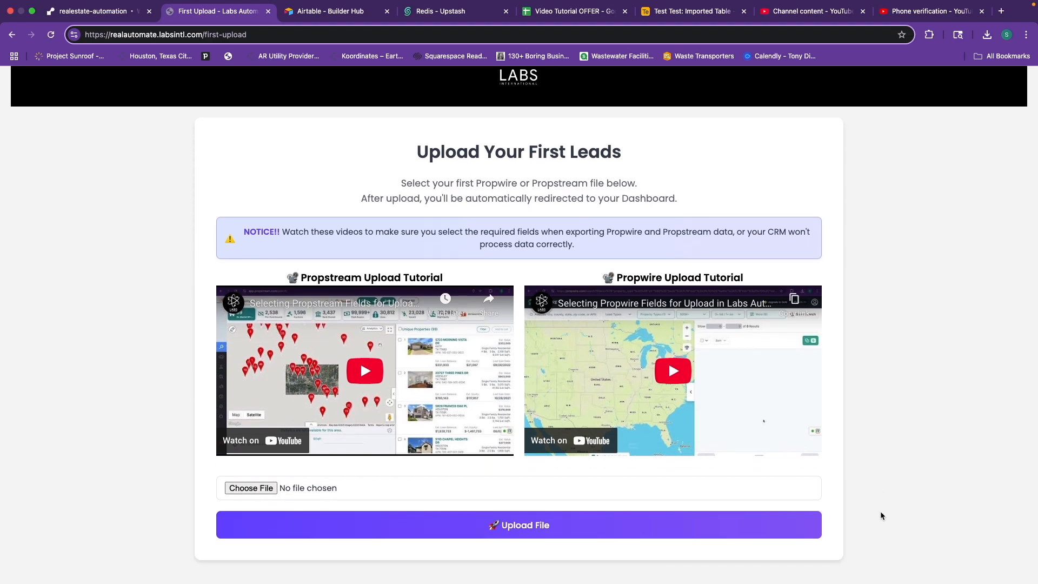
scroll(880, 512, "down", 1)
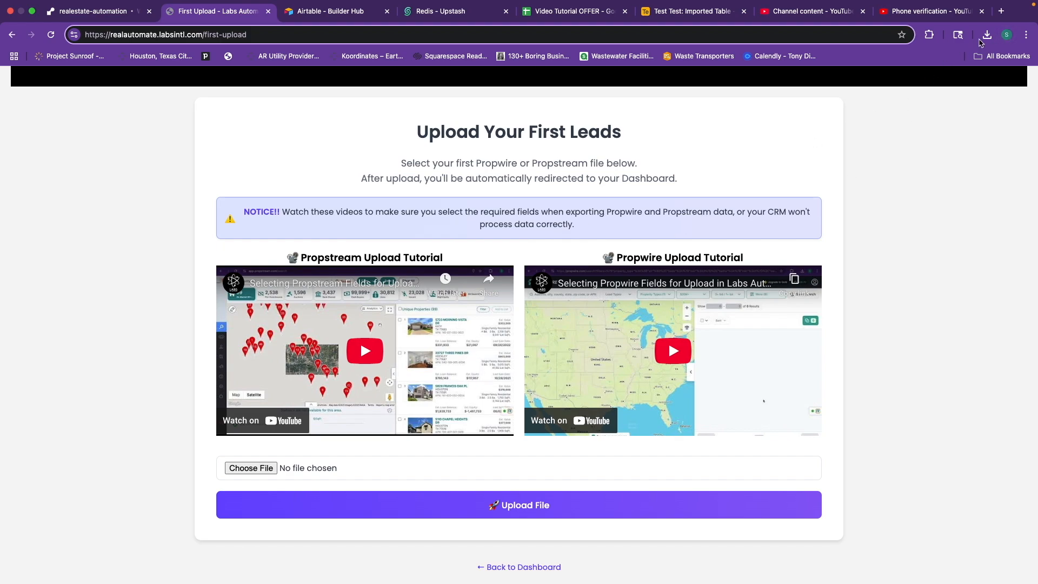
left_click(987, 34)
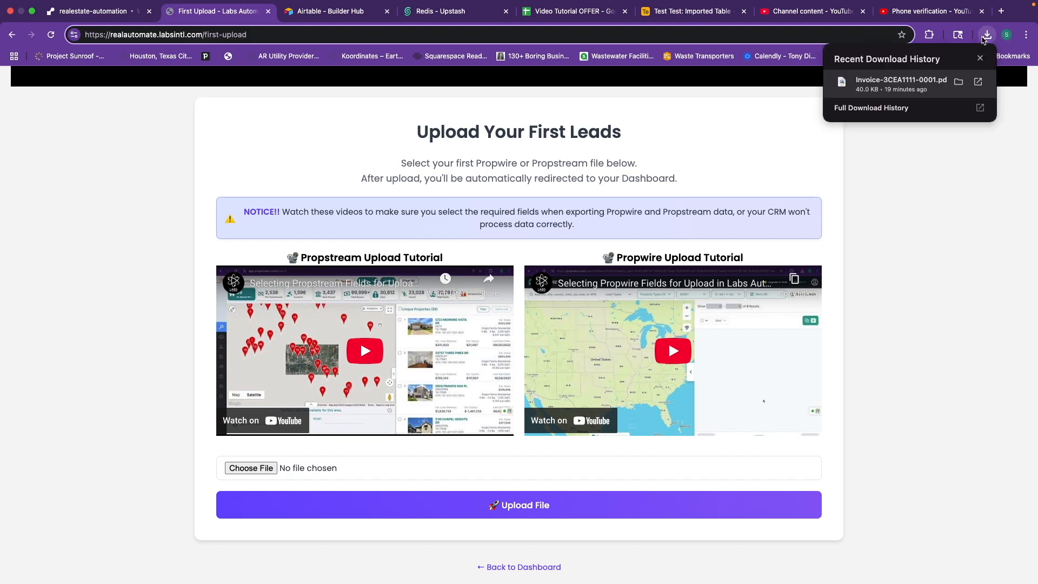
left_click(956, 189)
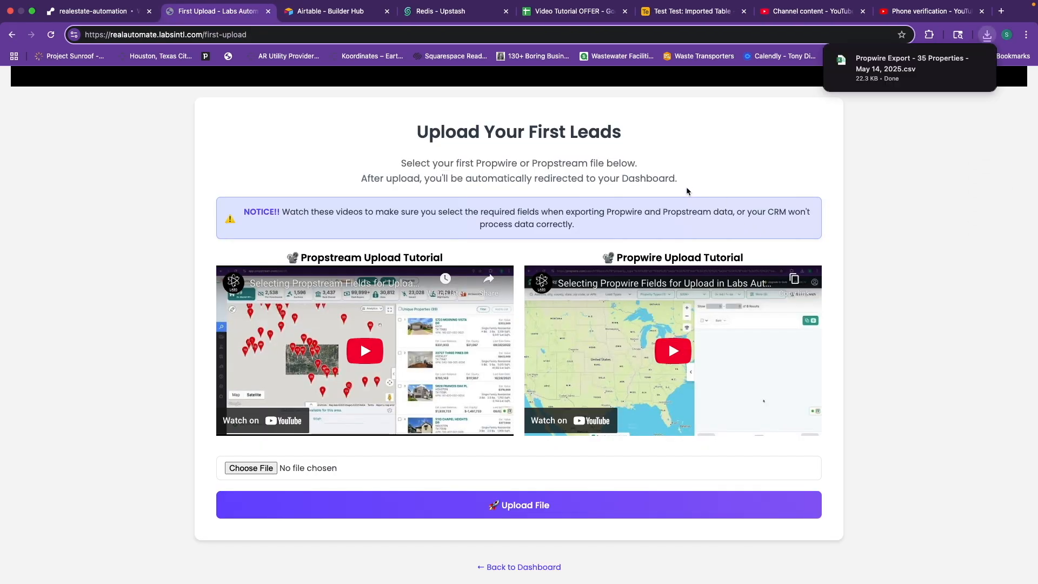
left_click_drag(682, 177, 446, 472)
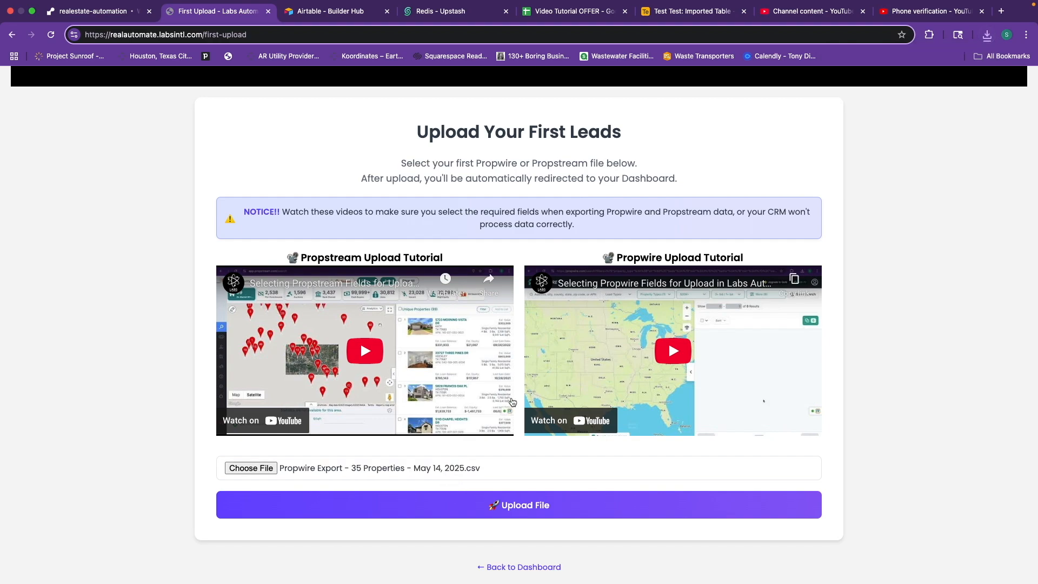
left_click(446, 500)
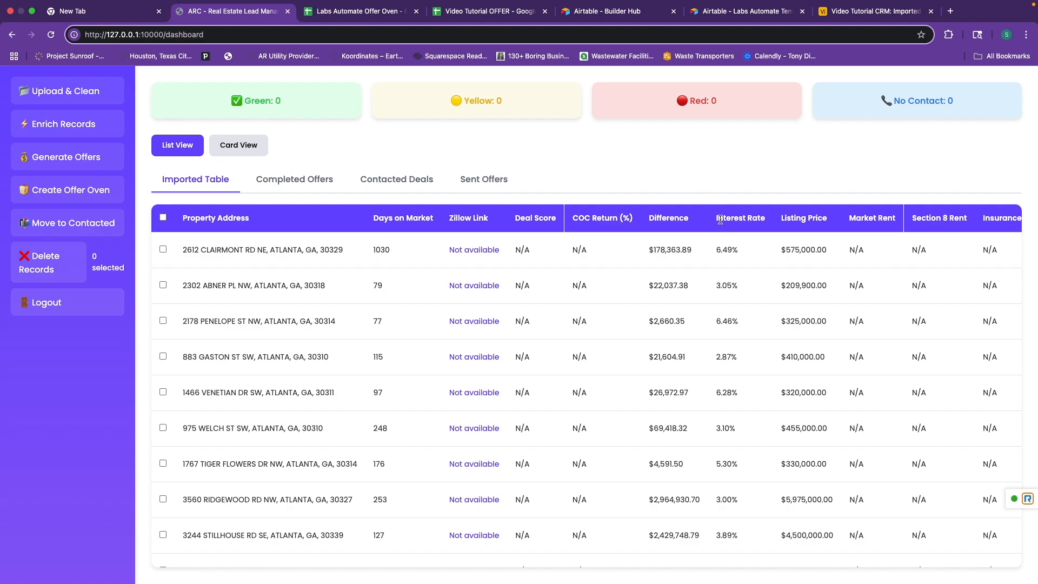
Compare the property records in the Video Tutorial CRM base in Airtable with the dashboard's Imported Table.
left_click(847, 14)
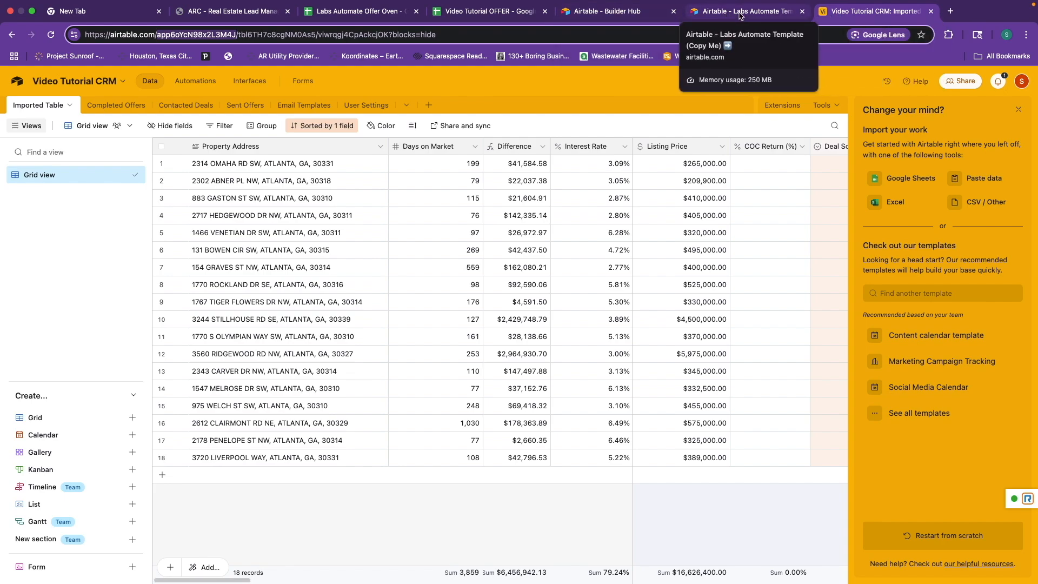
left_click(233, 11)
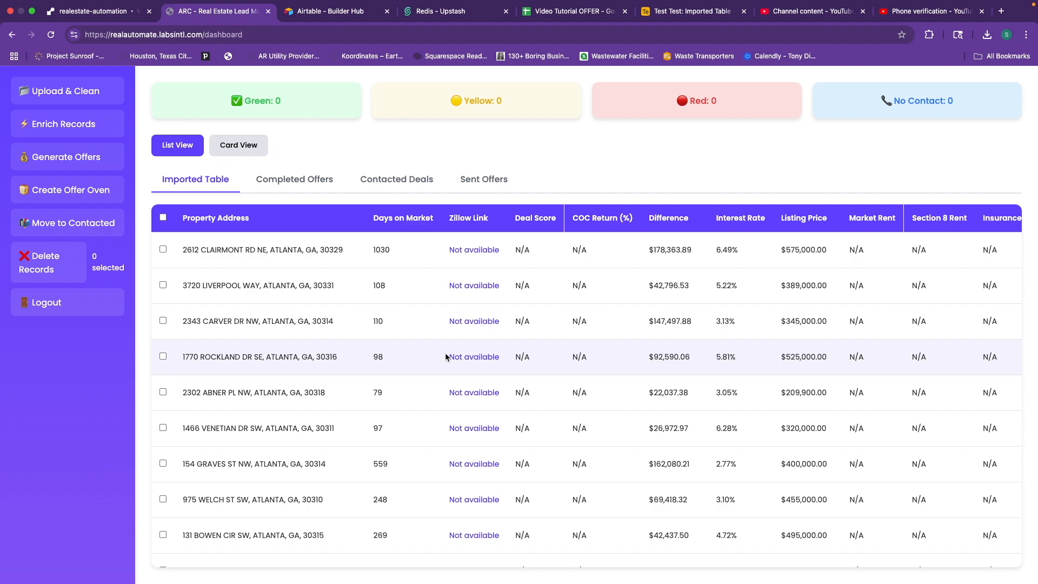
scroll(446, 357, "down", 2)
scroll(446, 357, "up", 2)
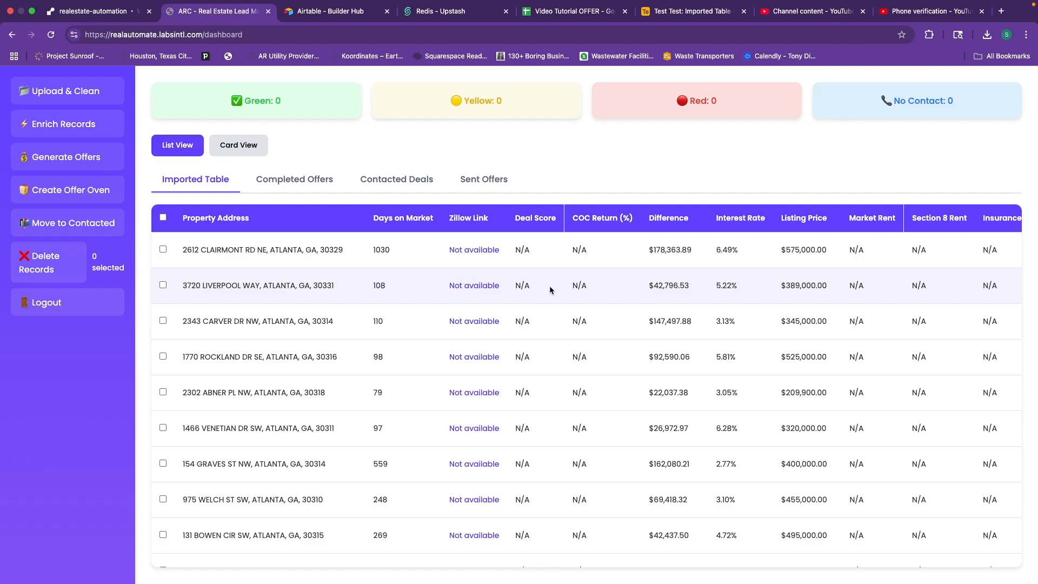
Examine the Imported Table's columns from days on market and difference through mortgage loan type, county and agent contact details.
scroll(521, 290, "right", 4)
scroll(521, 290, "right", 4)
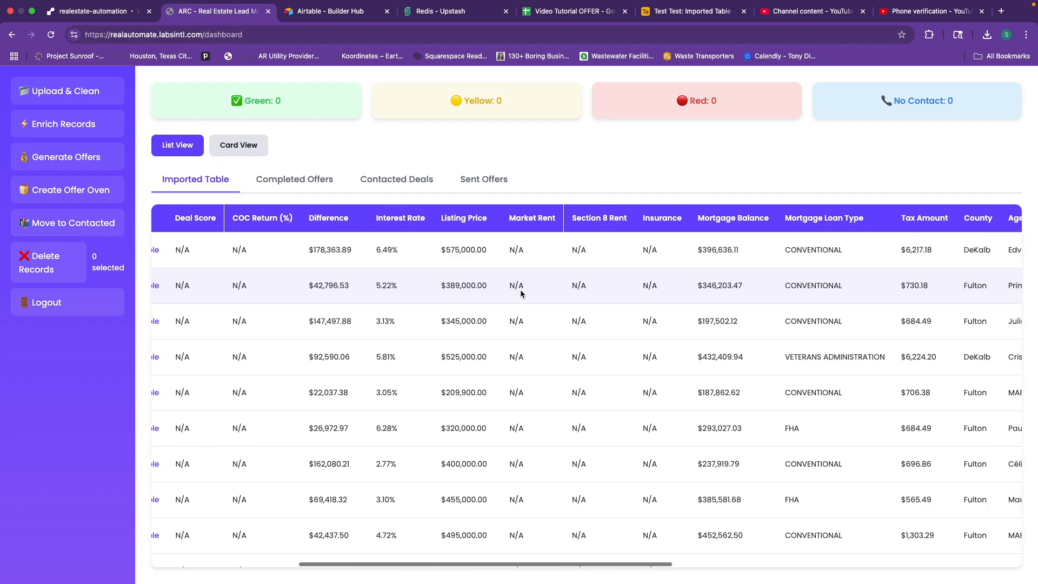
double_click(832, 244)
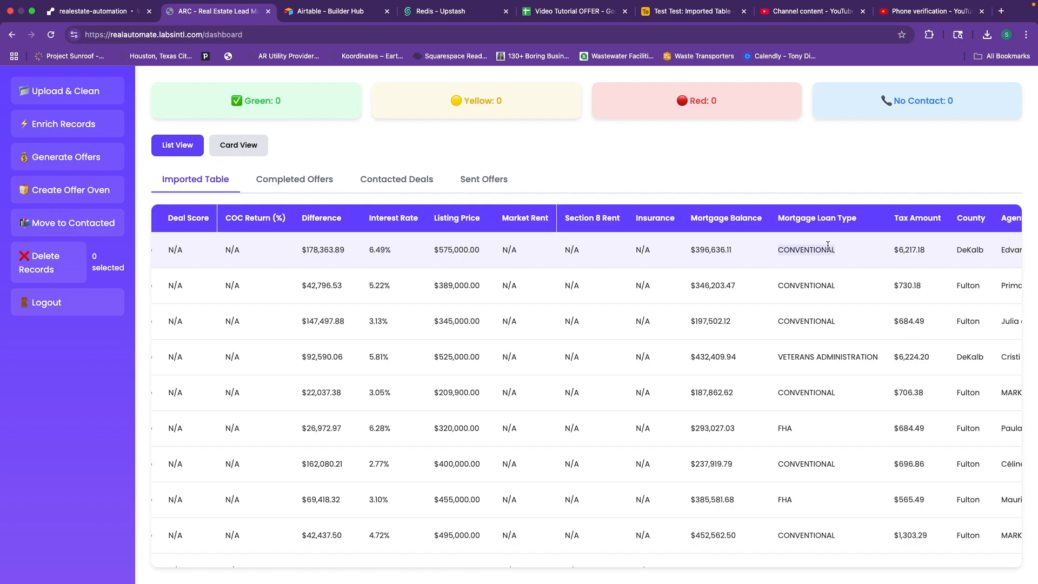
scroll(828, 245, "left", 5)
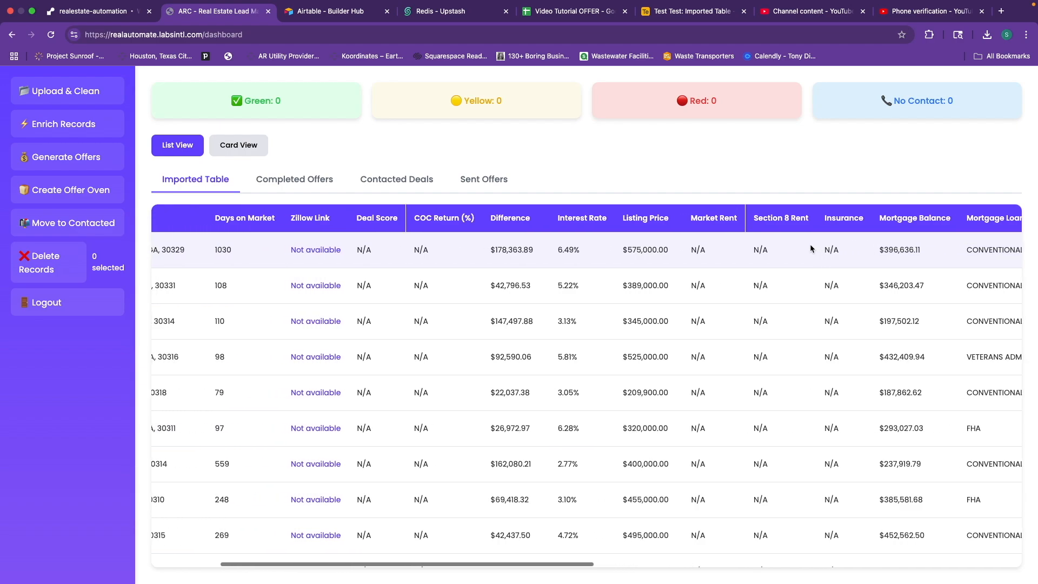
scroll(810, 244, "left", 3)
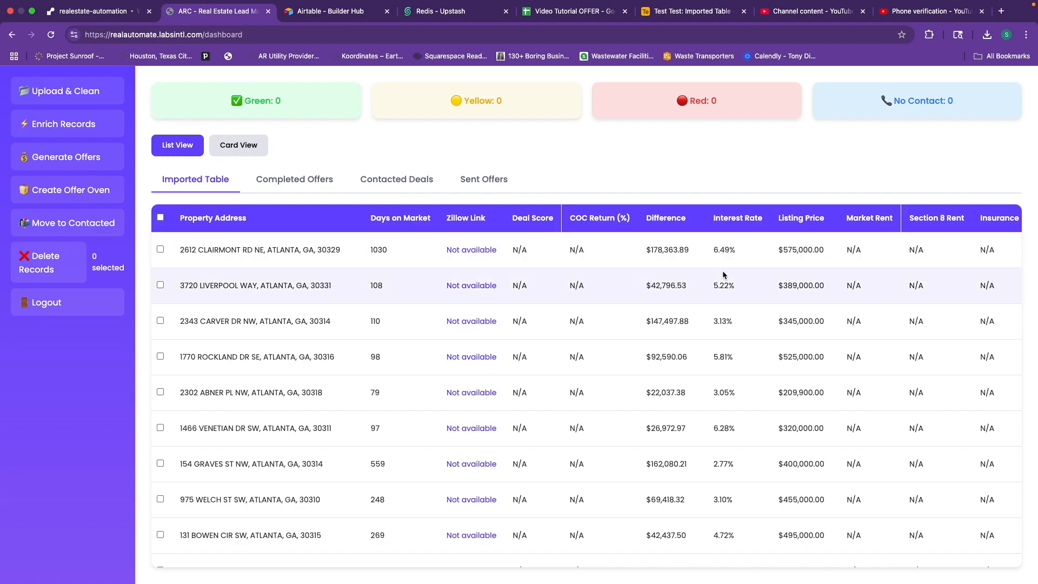
scroll(724, 270, "left", 1)
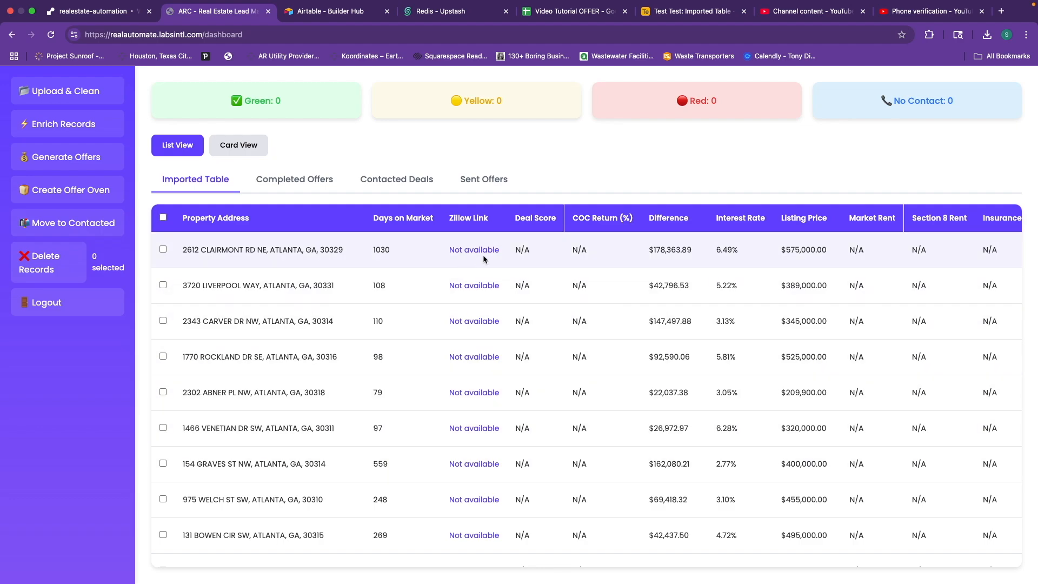
scroll(494, 249, "right", 3)
scroll(498, 242, "right", 5)
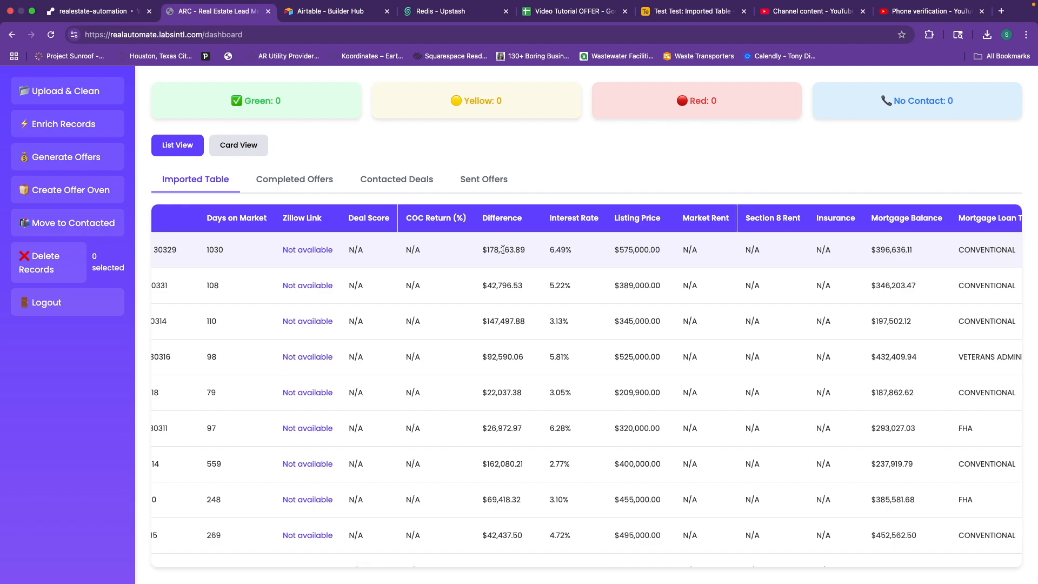
scroll(496, 254, "left", 2)
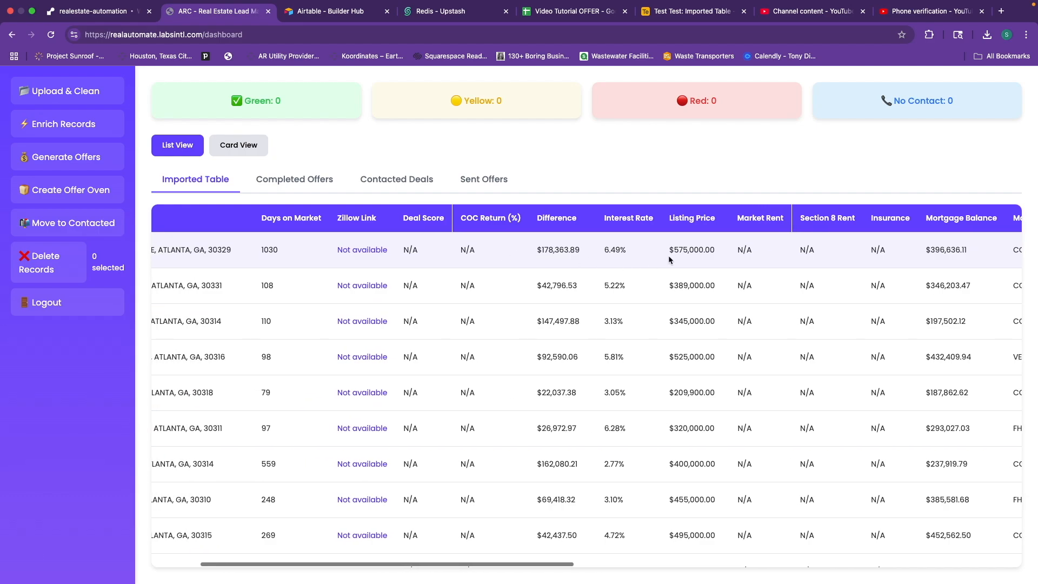
scroll(930, 253, "right", 2)
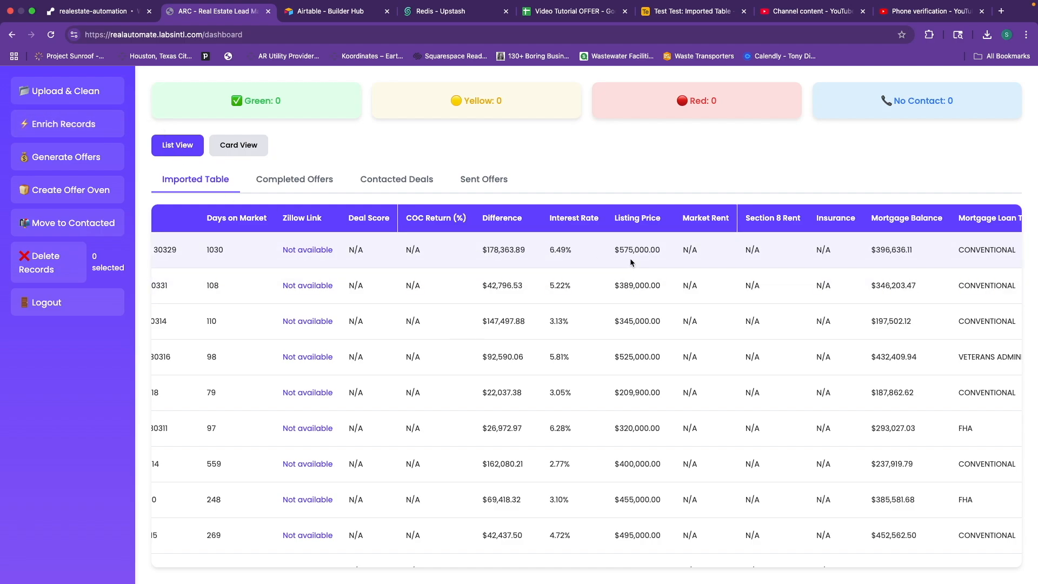
scroll(713, 275, "right", 4)
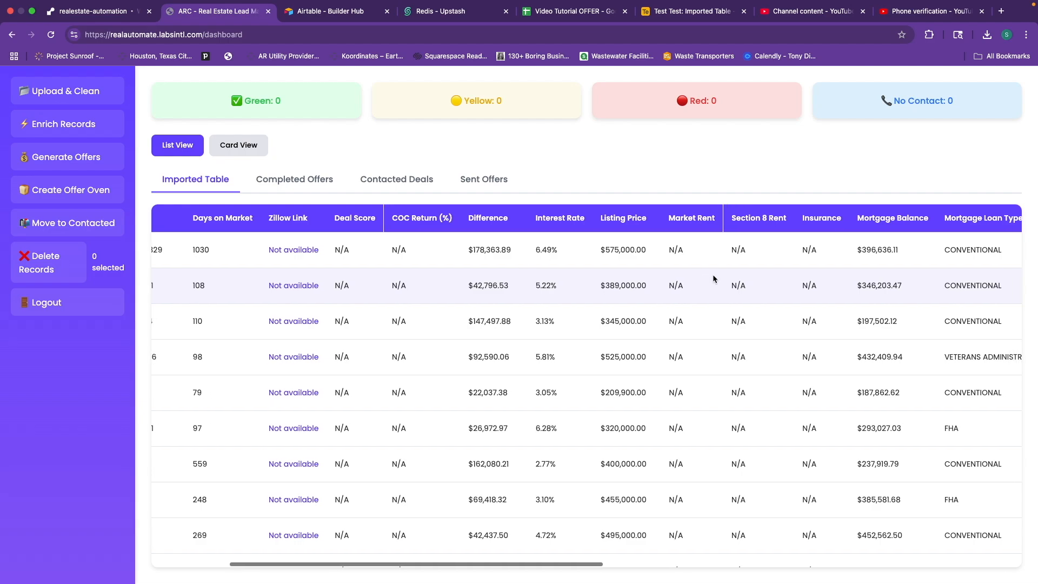
scroll(713, 276, "right", 6)
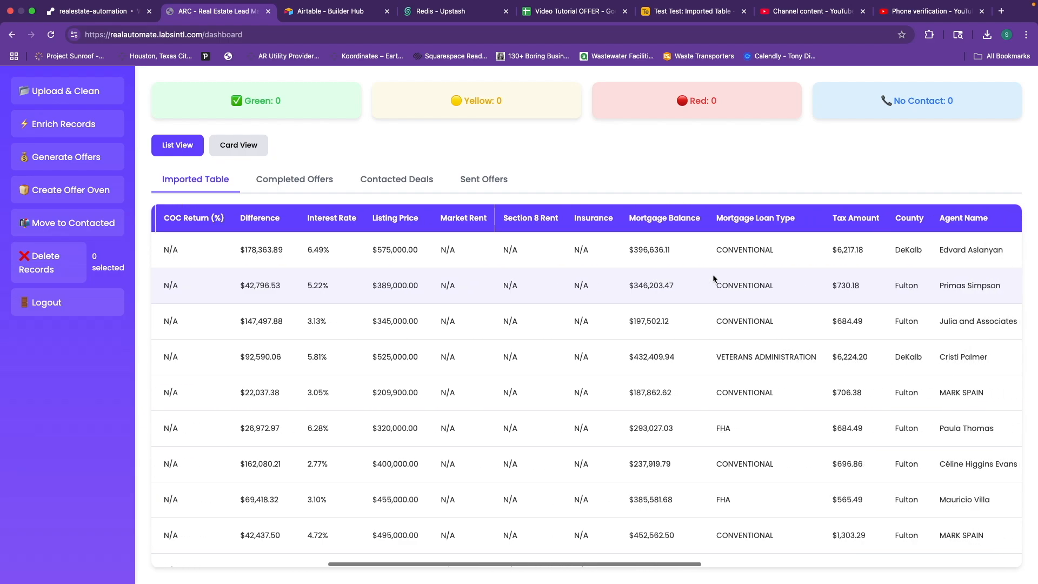
scroll(720, 260, "right", 6)
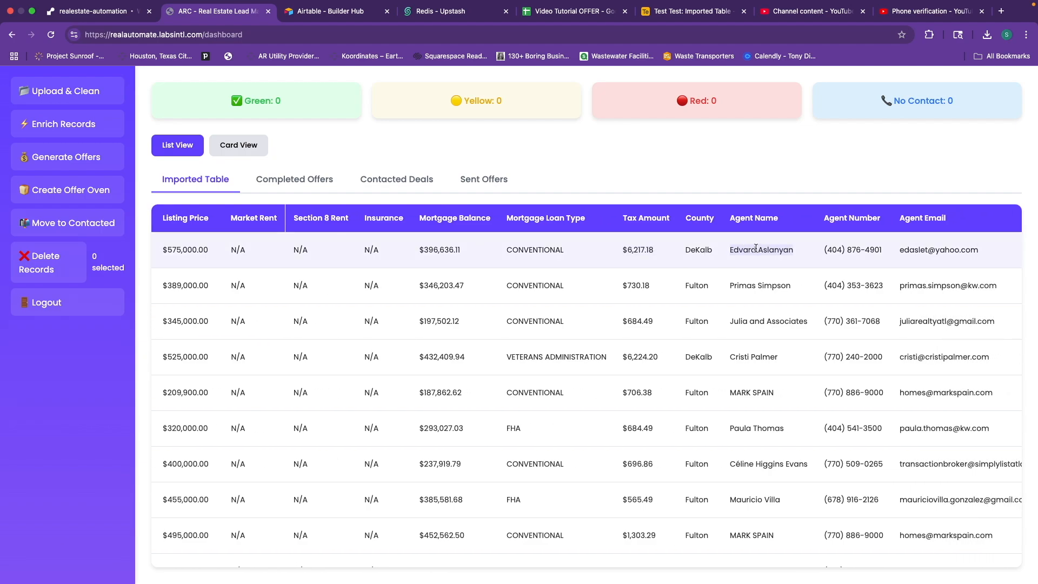
scroll(685, 240, "right", 3)
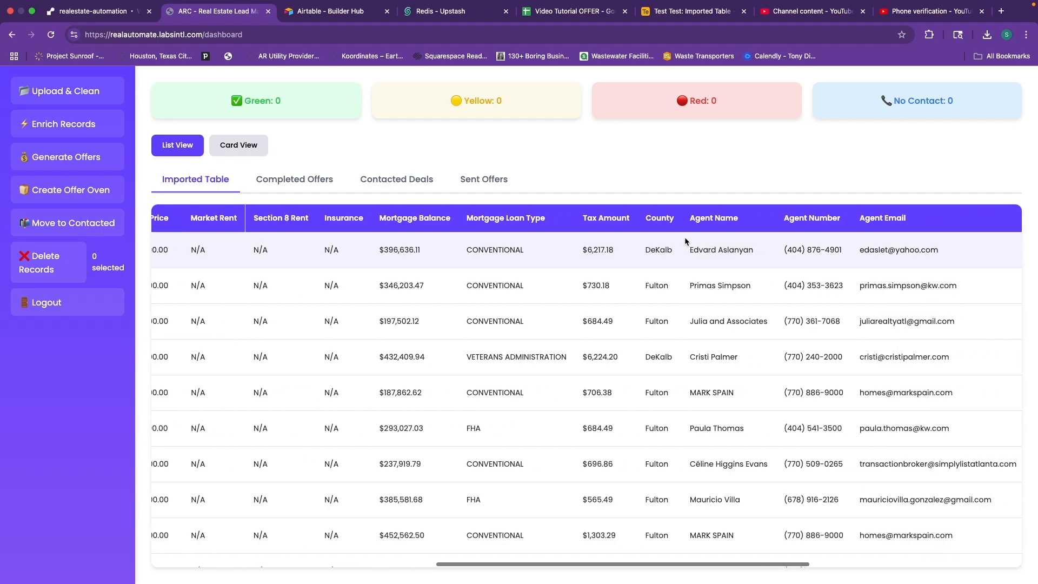
Examine the Imported Table's columns from agent contact details through bedrooms, bathrooms, living area, year built, estimated equity and estimated value.
scroll(760, 243, "right", 1)
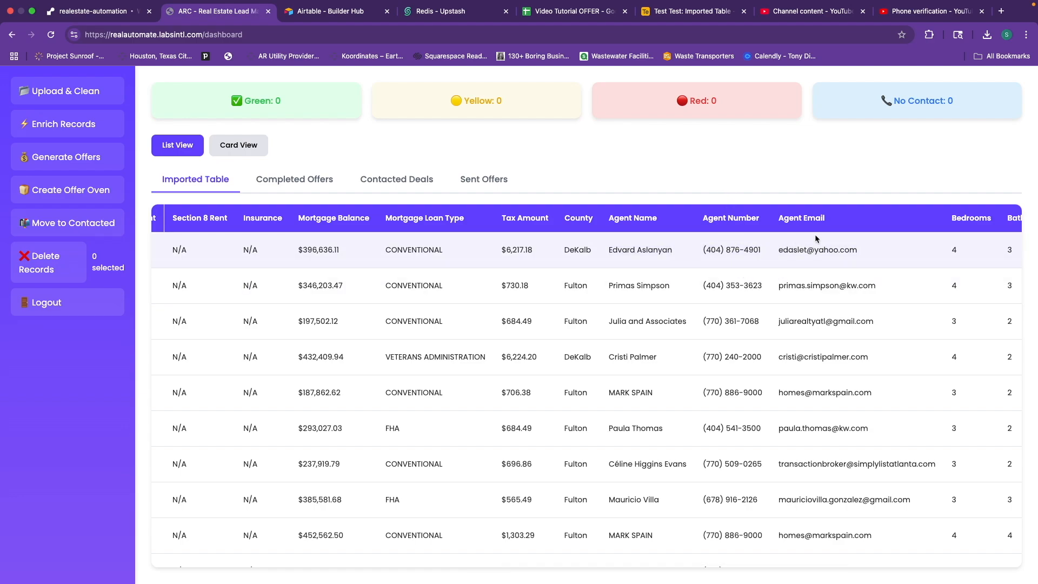
scroll(810, 255, "right", 2)
scroll(818, 248, "right", 10)
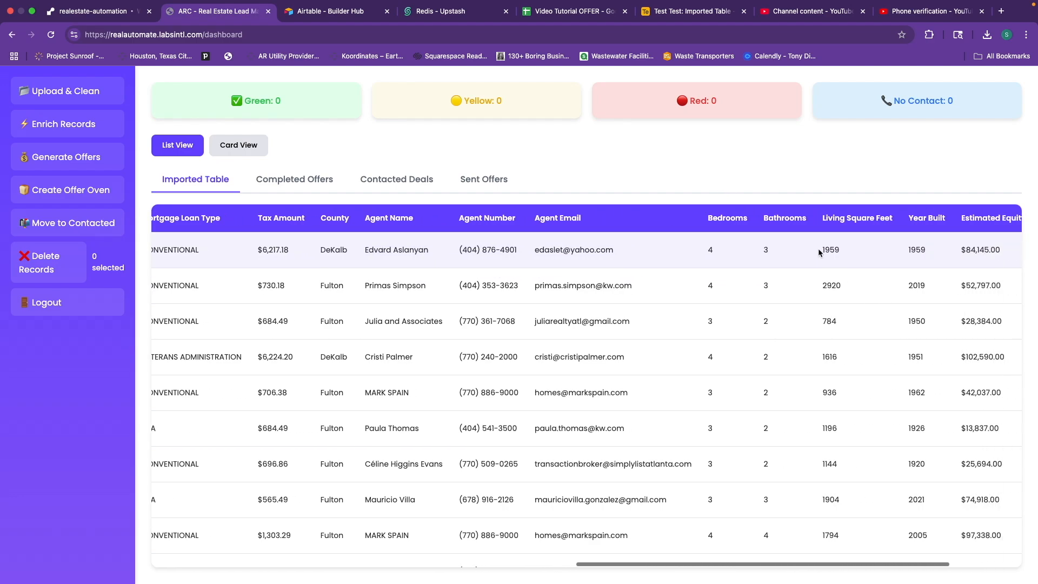
scroll(819, 249, "left", 1)
scroll(819, 249, "right", 2)
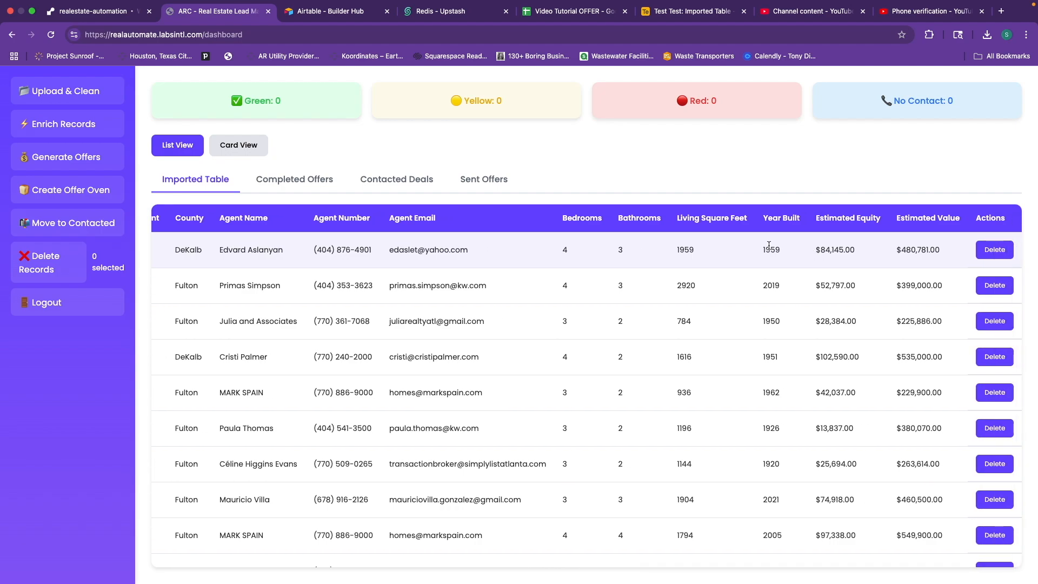
Review the Zillow Link, Deal Score, COC Return, rent and insurance columns, and open the first record's insurance value for editing.
scroll(770, 246, "left", 20)
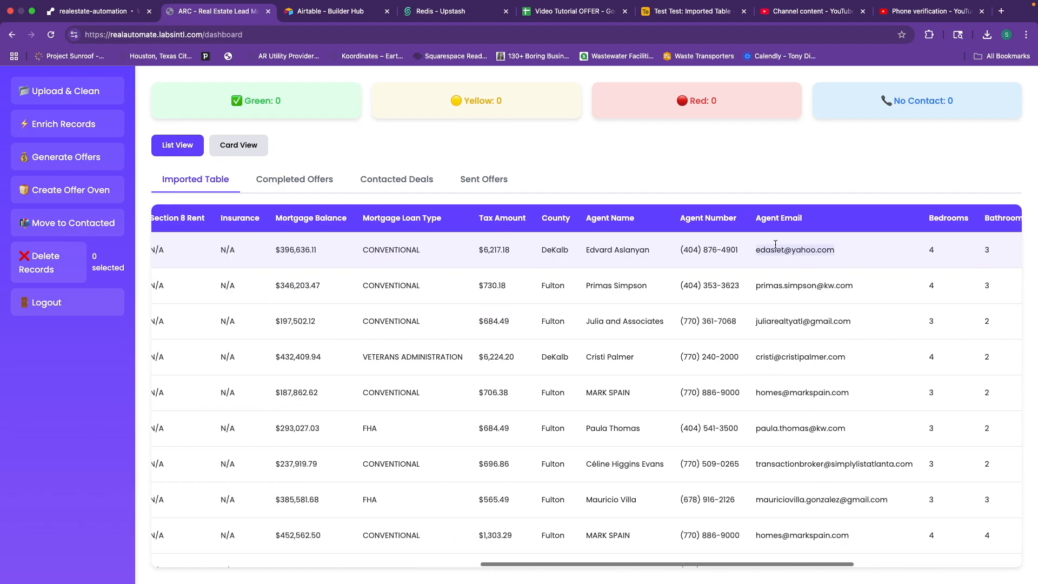
scroll(776, 245, "left", 5)
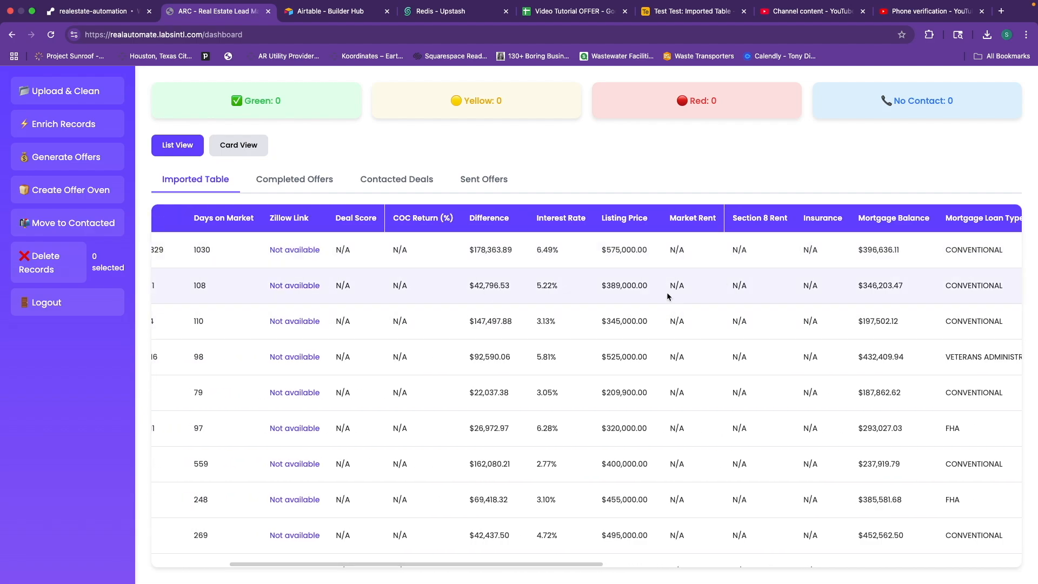
scroll(655, 286, "left", 3)
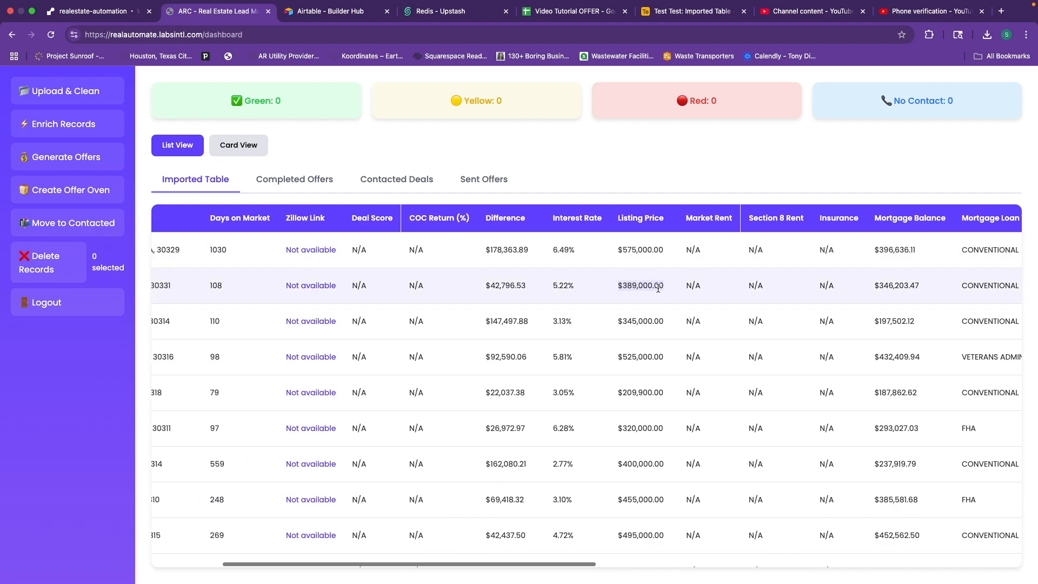
scroll(238, 250, "left", 4)
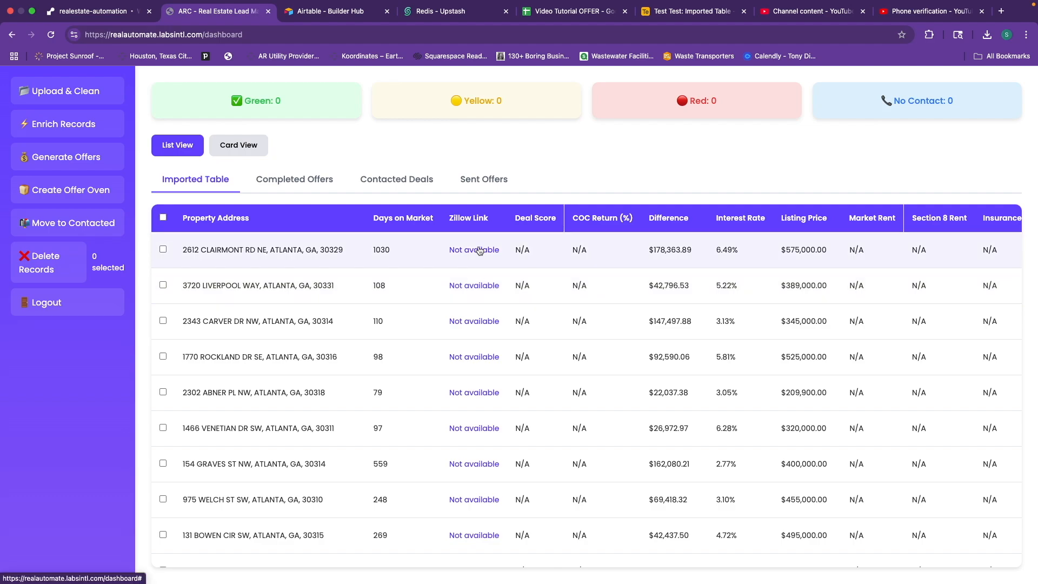
scroll(729, 250, "right", 3)
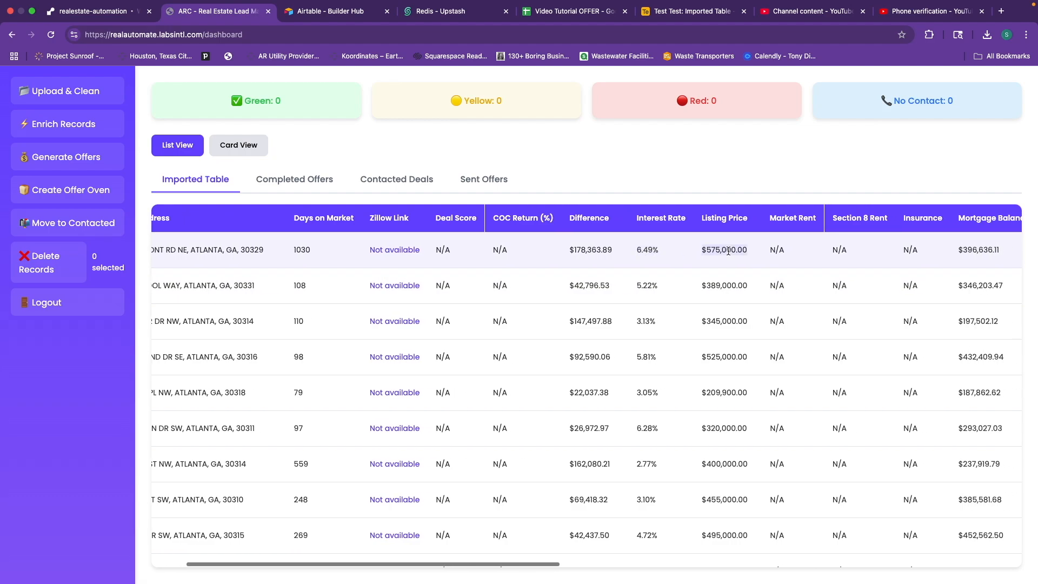
scroll(773, 246, "right", 3)
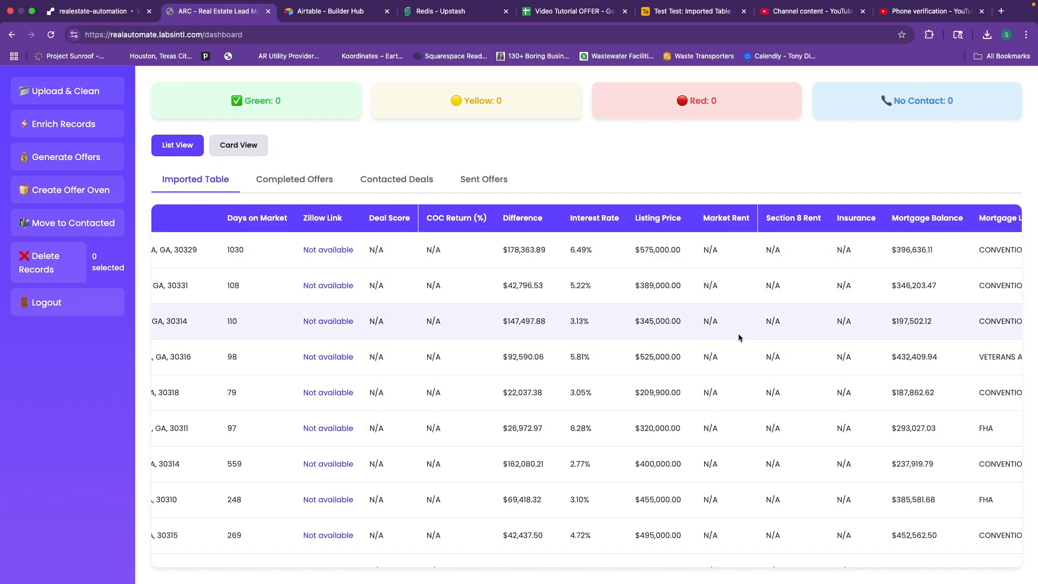
scroll(806, 275, "right", 3)
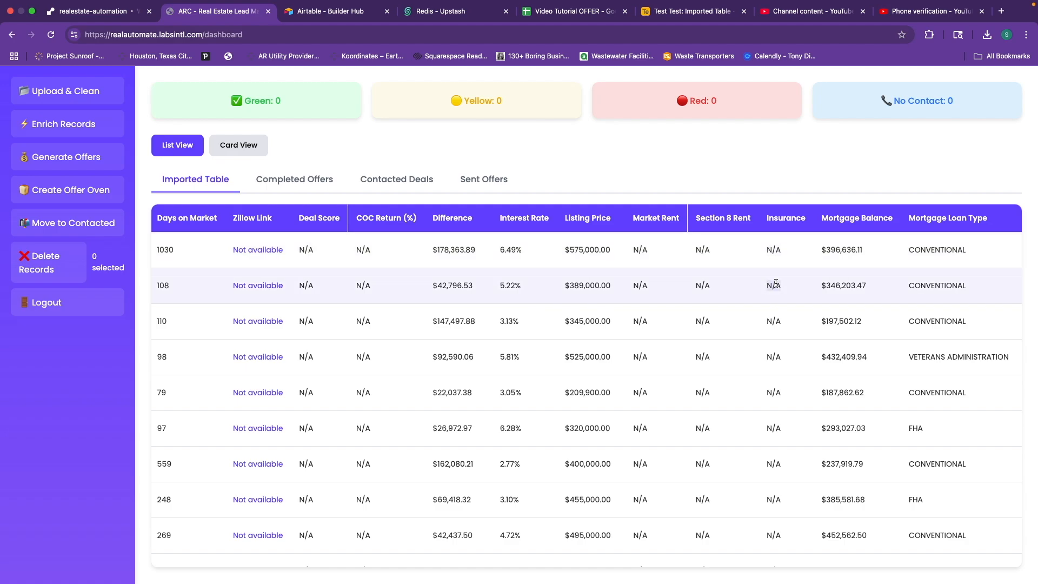
left_click(775, 251)
left_click(754, 251)
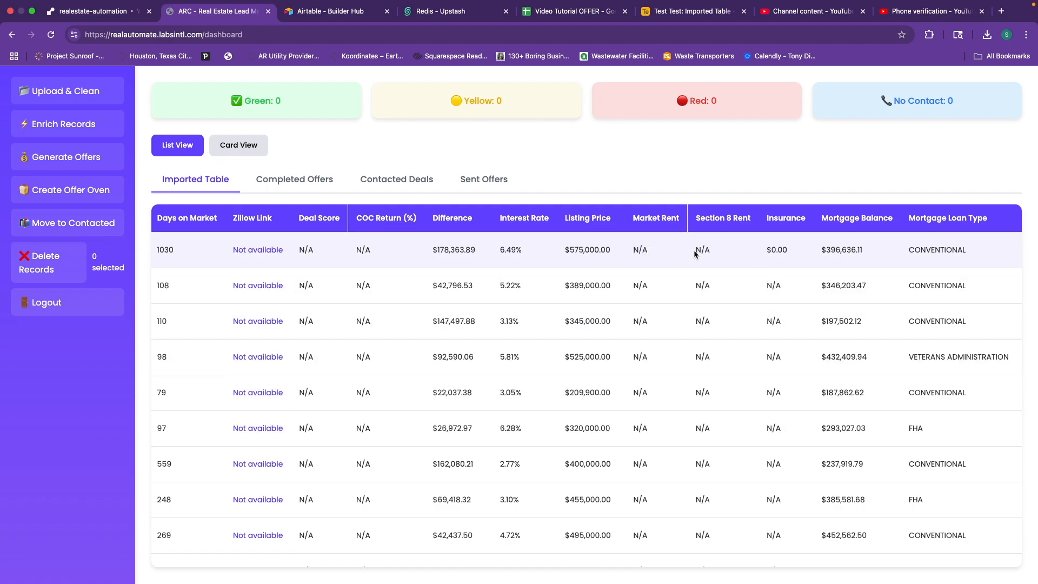
Enrich the imported records and check the first property's Market Rent, Section 8 Rent and Insurance values.
scroll(584, 269, "left", 5)
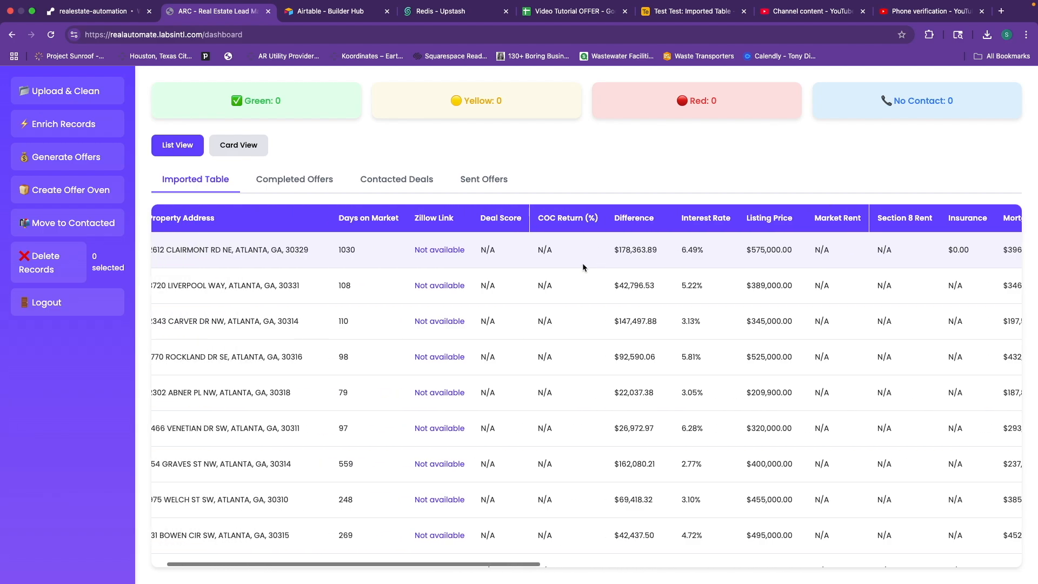
left_click(59, 127)
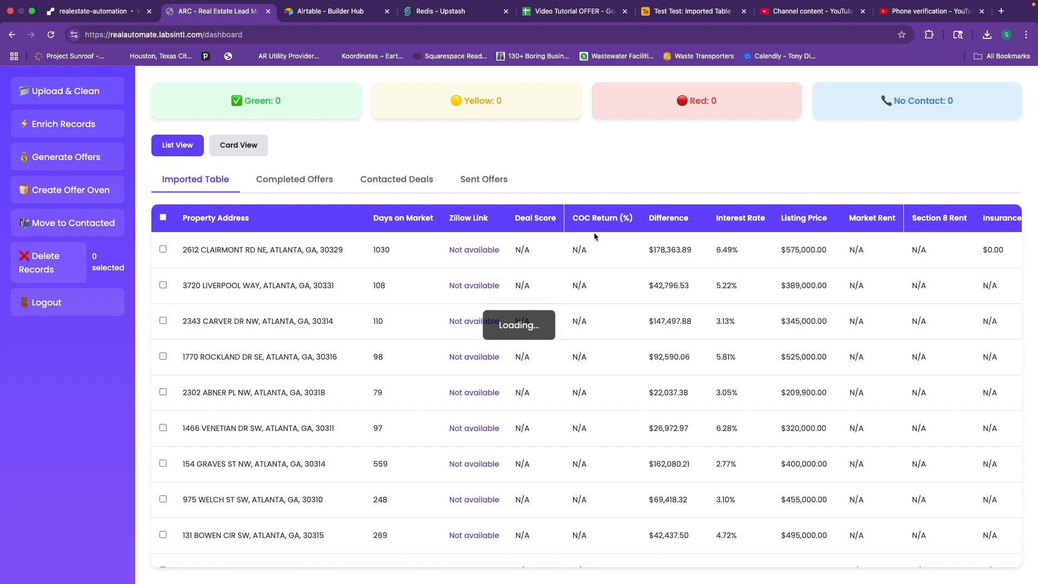
scroll(641, 277, "right", 2)
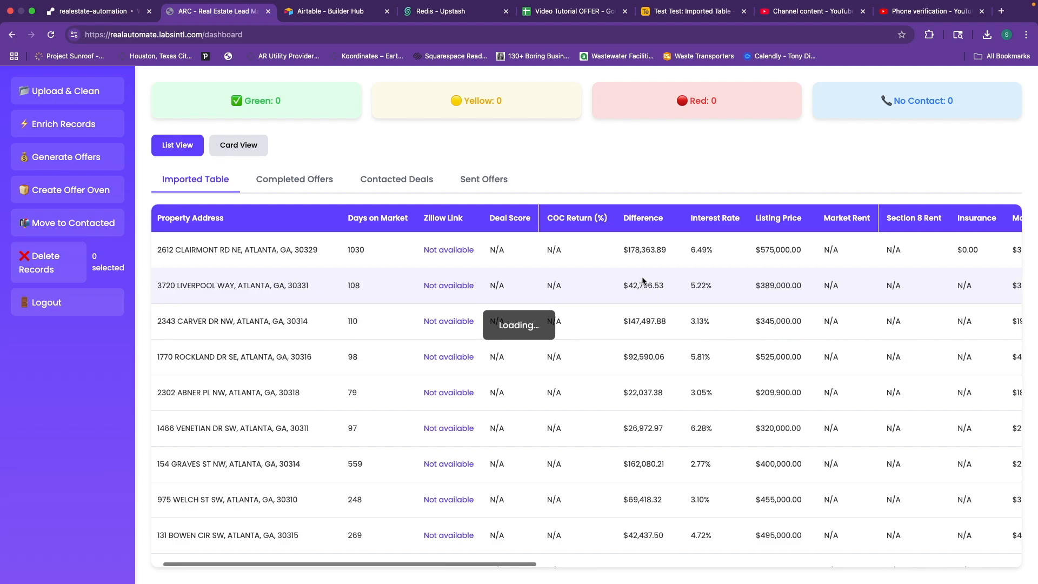
scroll(790, 253, "right", 4)
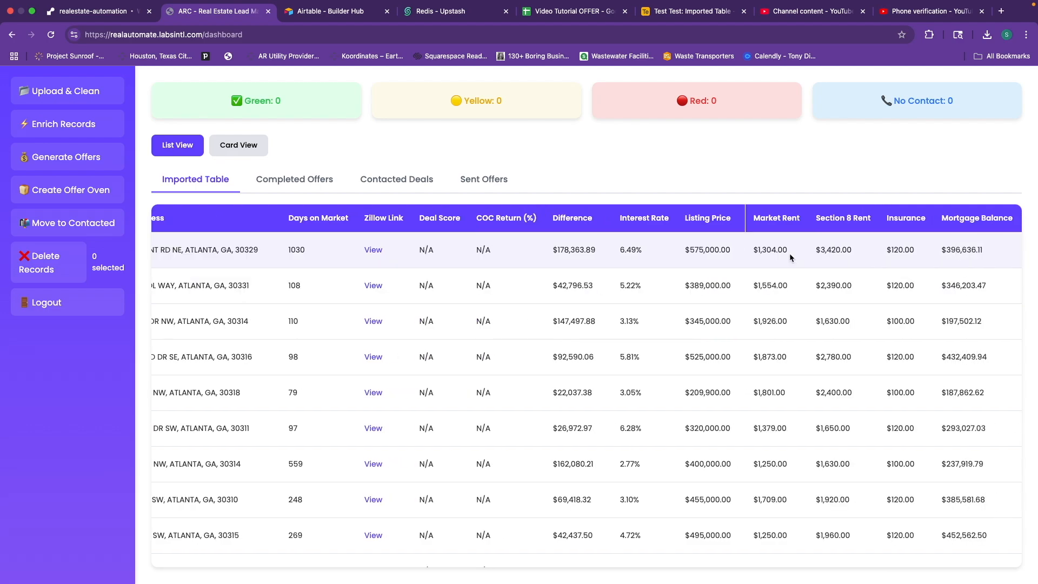
double_click(777, 249)
left_click(887, 254)
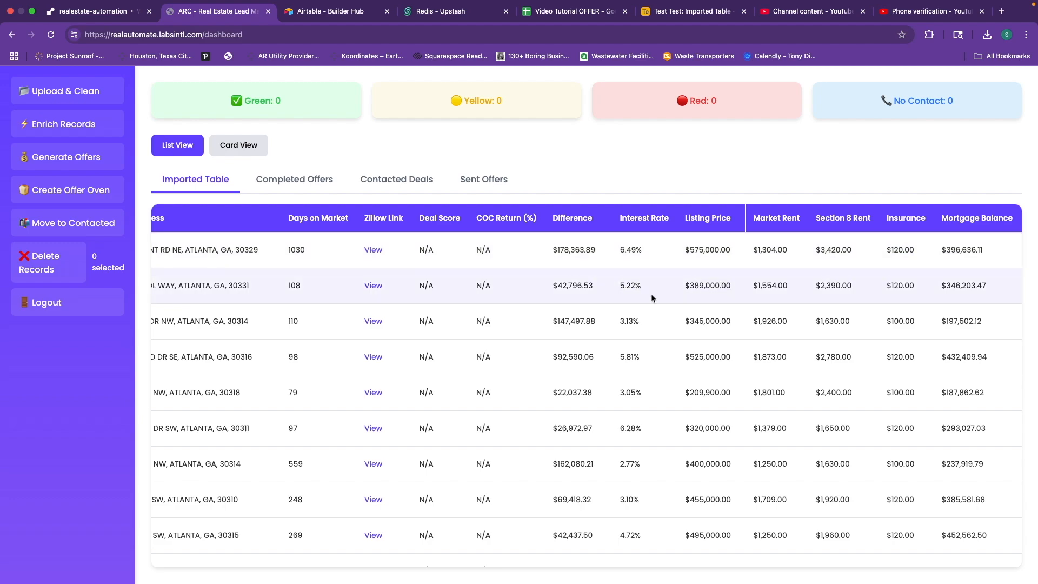
View the first property's Zillow listing from the Imported Table, and return to the dashboard.
scroll(651, 294, "right", 2)
scroll(350, 253, "left", 3)
scroll(341, 251, "left", 2)
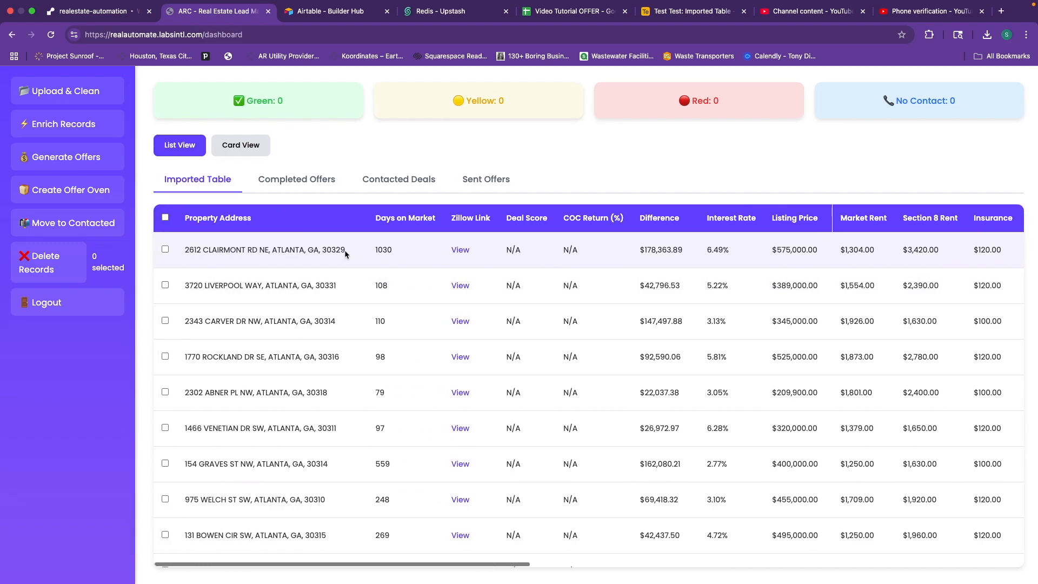
left_click(457, 251)
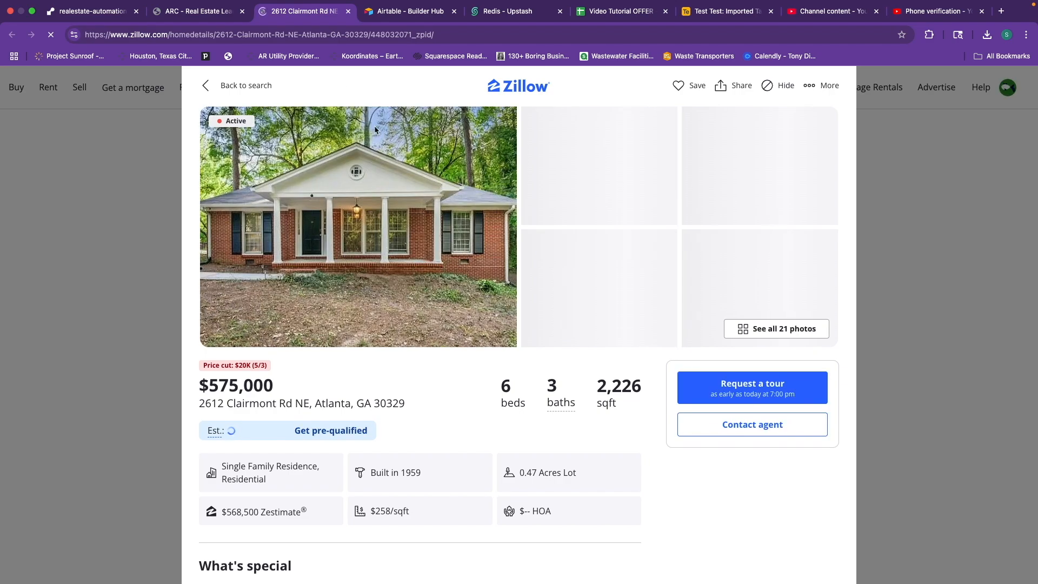
scroll(529, 187, "down", 2)
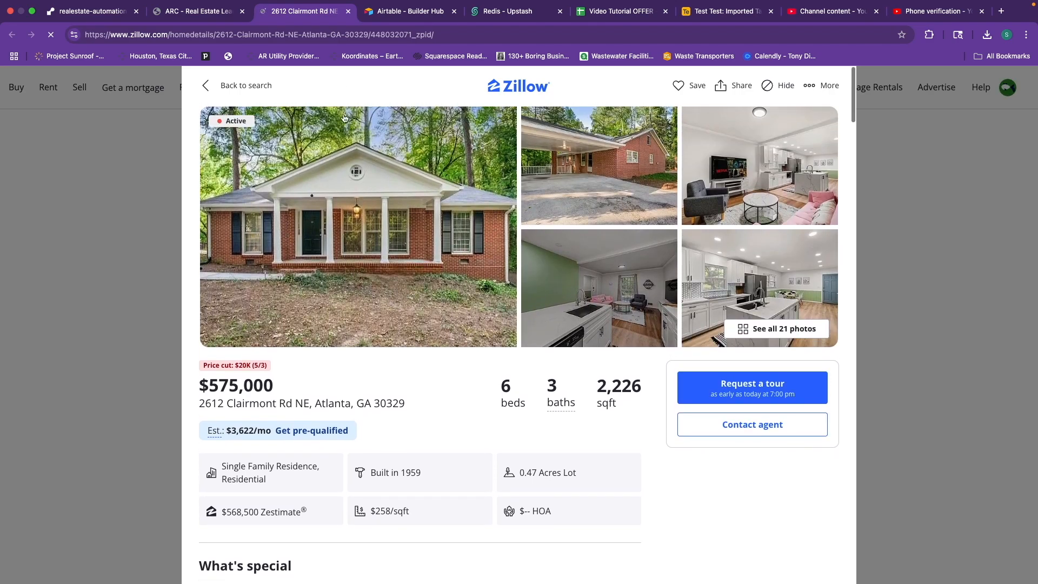
left_click(200, 13)
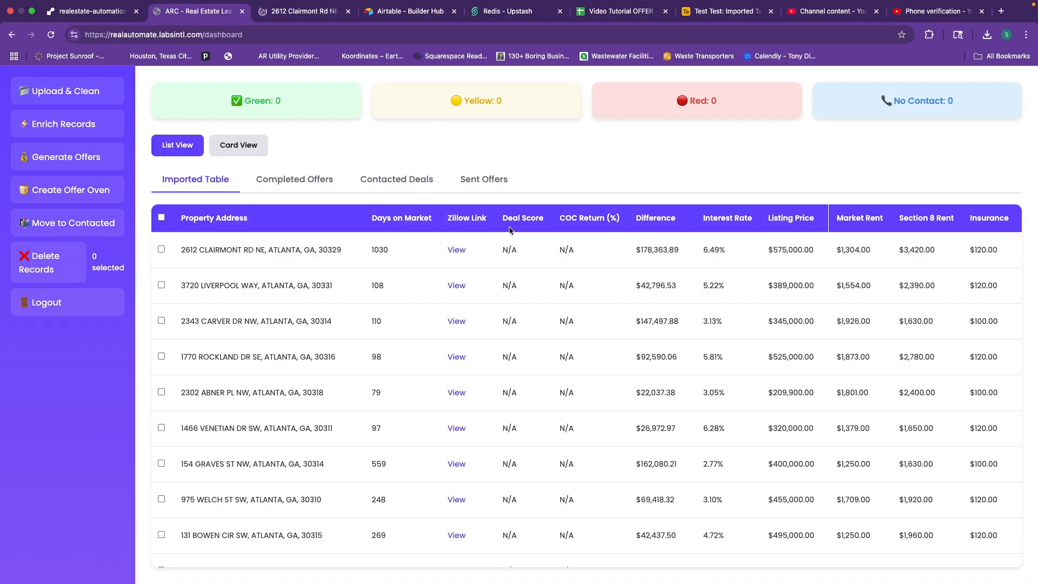
Examine the enriched records across the columns from Deal Score and COC Return to rents, insurance, mortgage, tax and agent details.
scroll(378, 216, "right", 2)
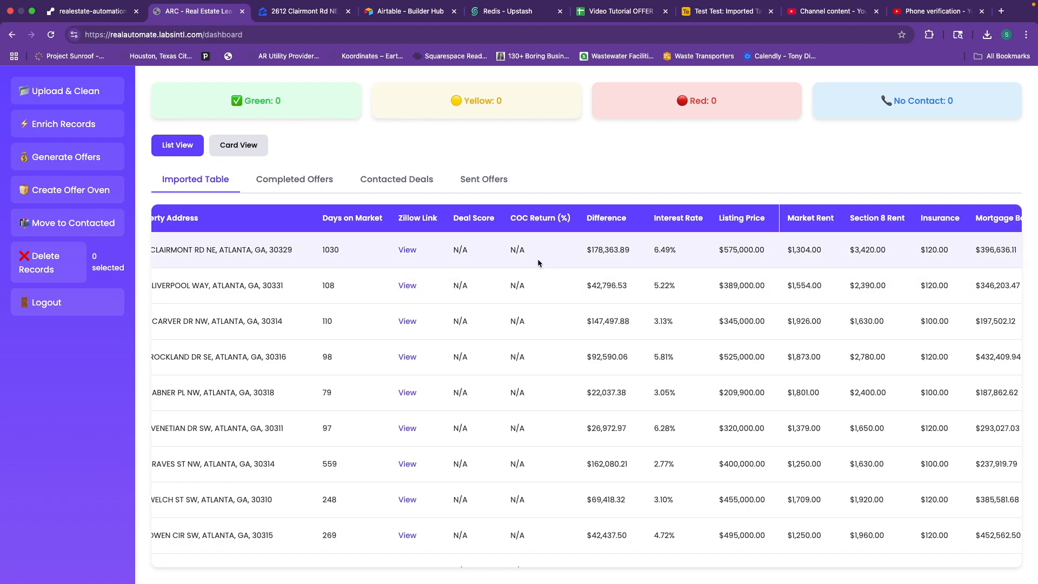
scroll(566, 261, "right", 2)
scroll(566, 261, "right", 3)
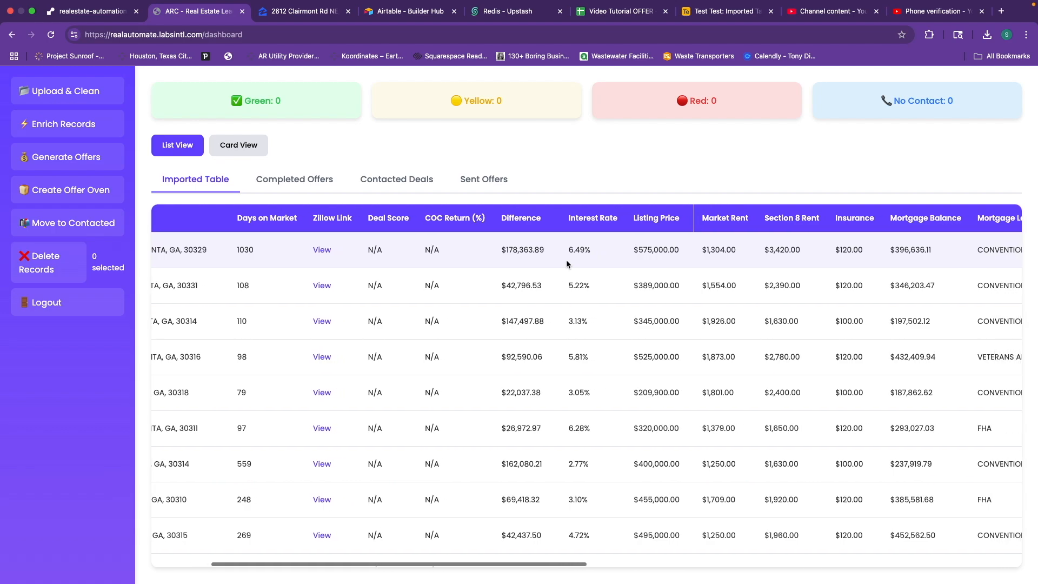
scroll(563, 258, "right", 1)
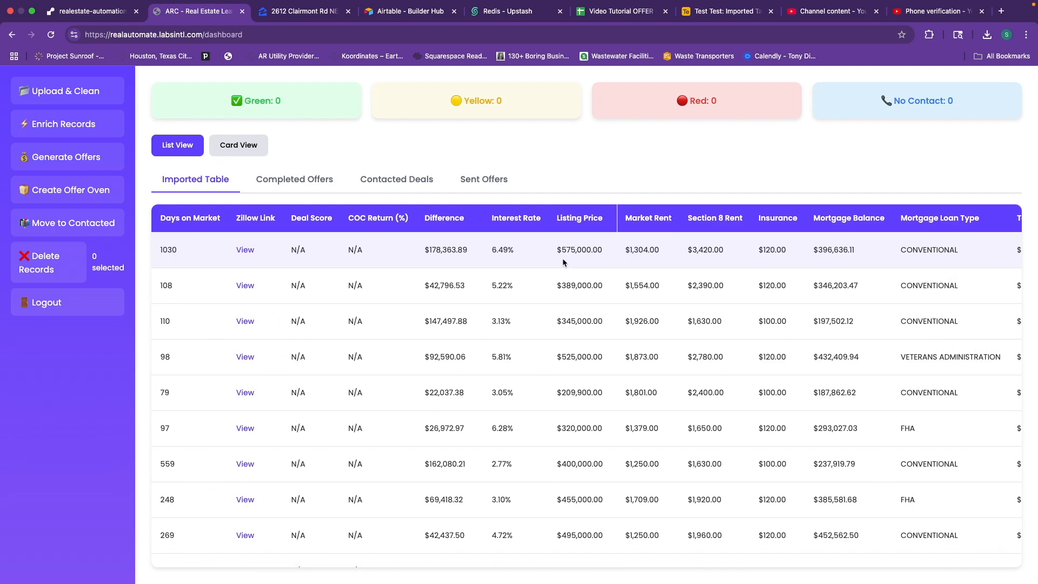
scroll(547, 262, "left", 1)
scroll(546, 262, "right", 14)
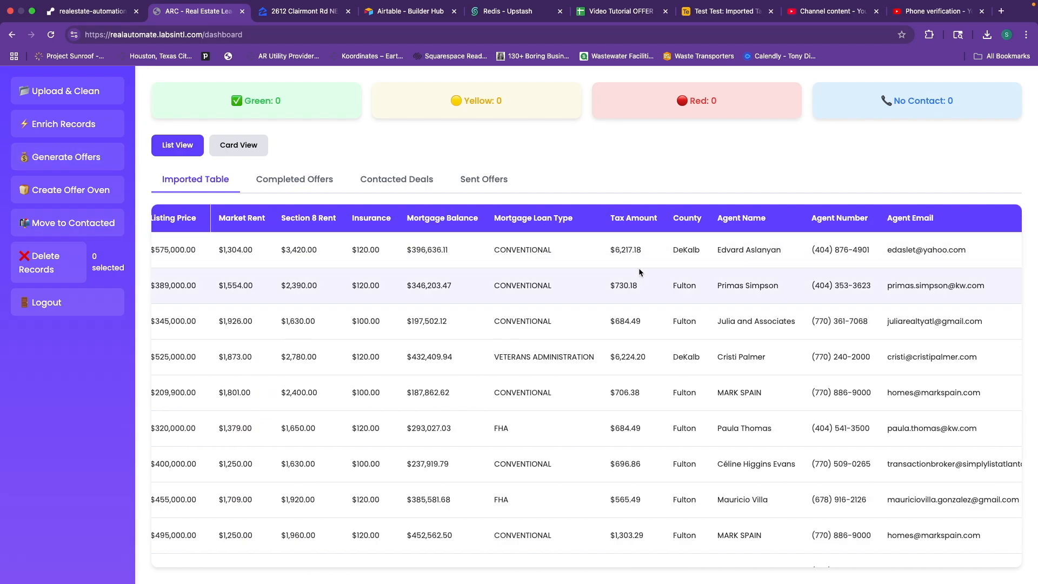
scroll(641, 269, "left", 2)
scroll(640, 266, "left", 9)
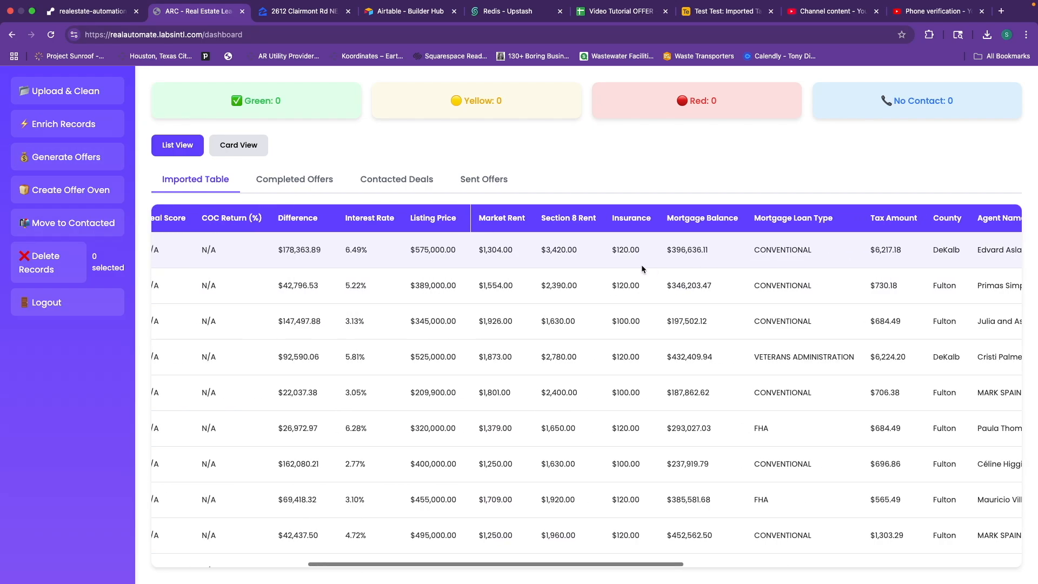
scroll(642, 266, "left", 3)
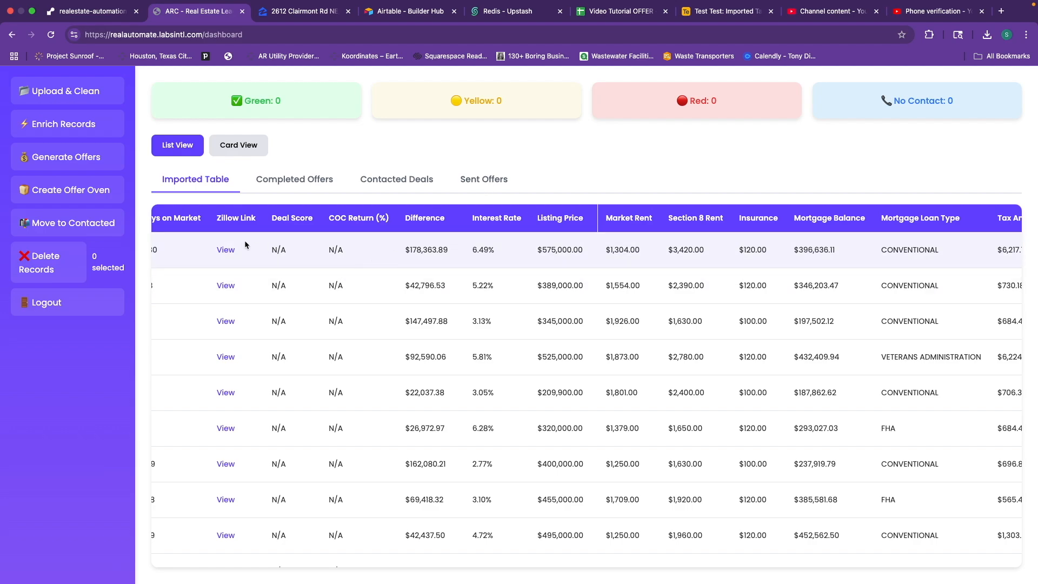
Generate offers for the imported records and reload the dashboard.
left_click(54, 162)
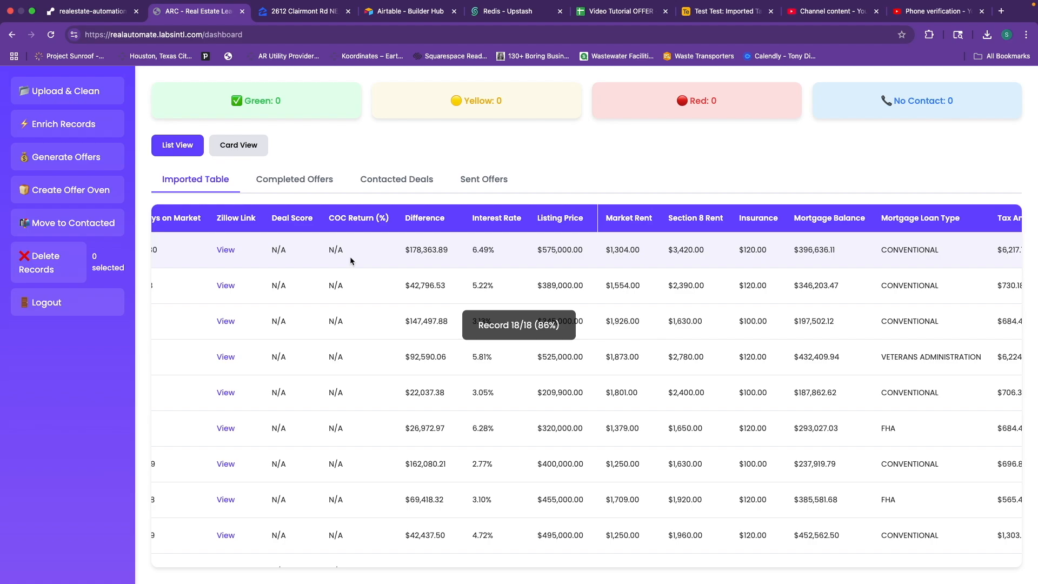
scroll(355, 258, "left", 5)
scroll(357, 260, "down", 10)
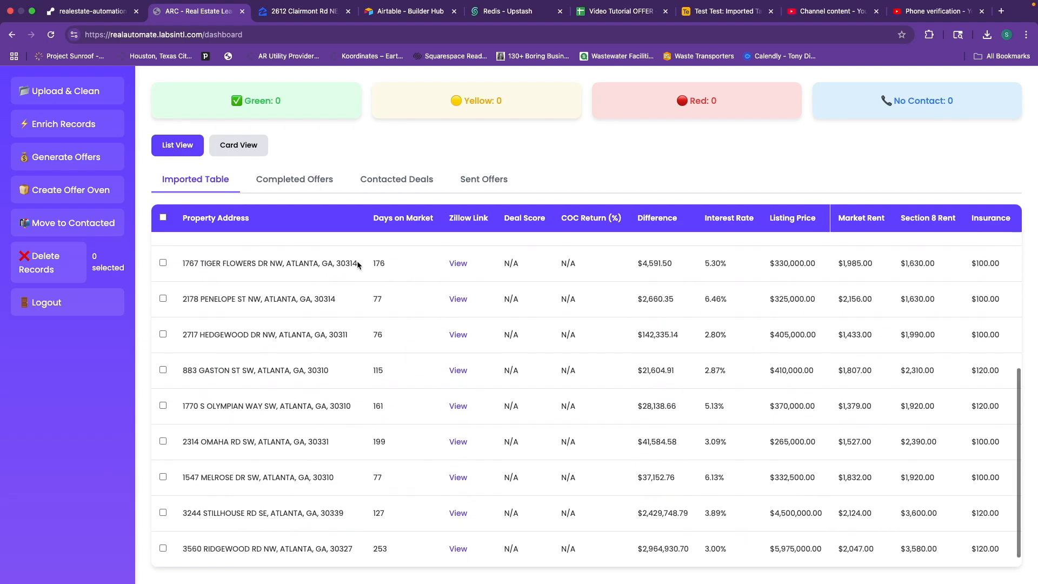
key("super+r")
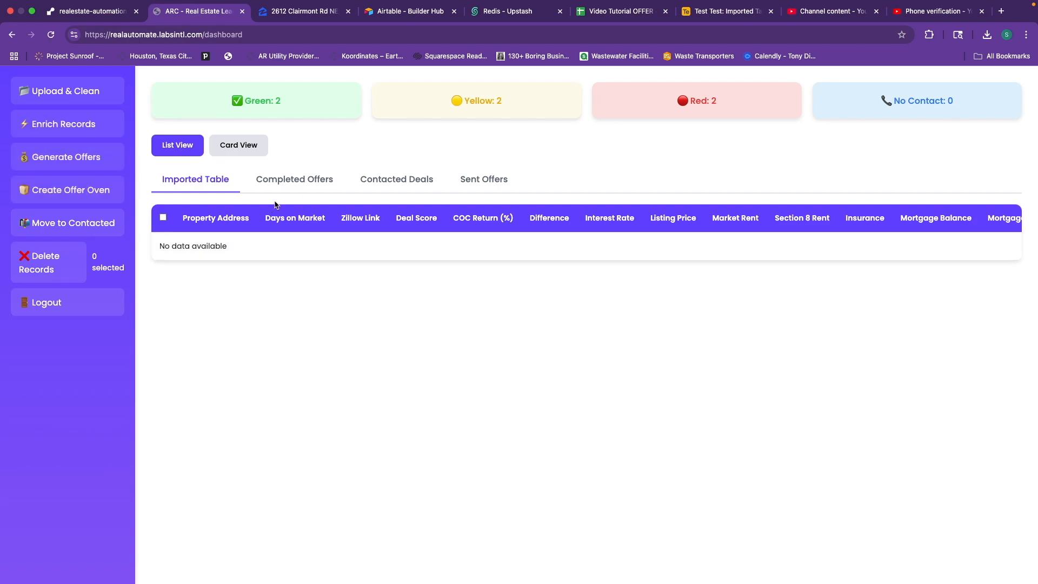
Review the Completed Offers table's deal scores and agent columns, and show the offers as cards.
left_click(280, 184)
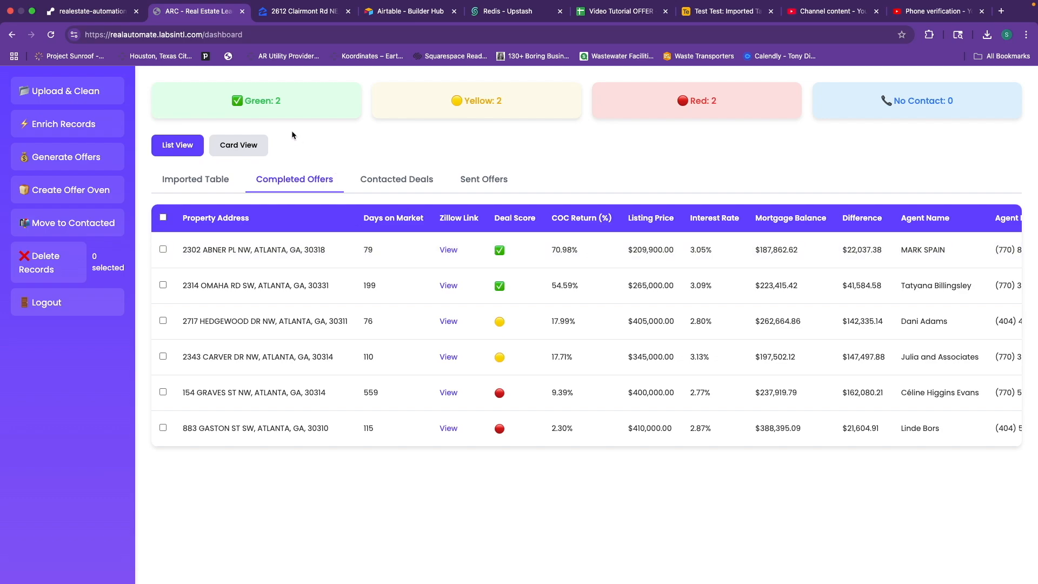
scroll(595, 298, "right", 3)
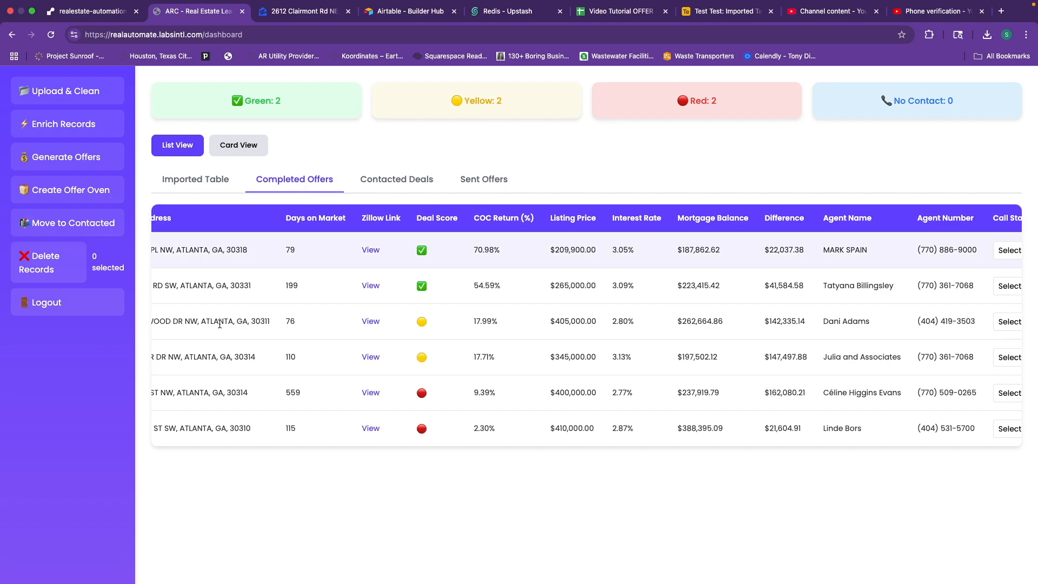
left_click(250, 154)
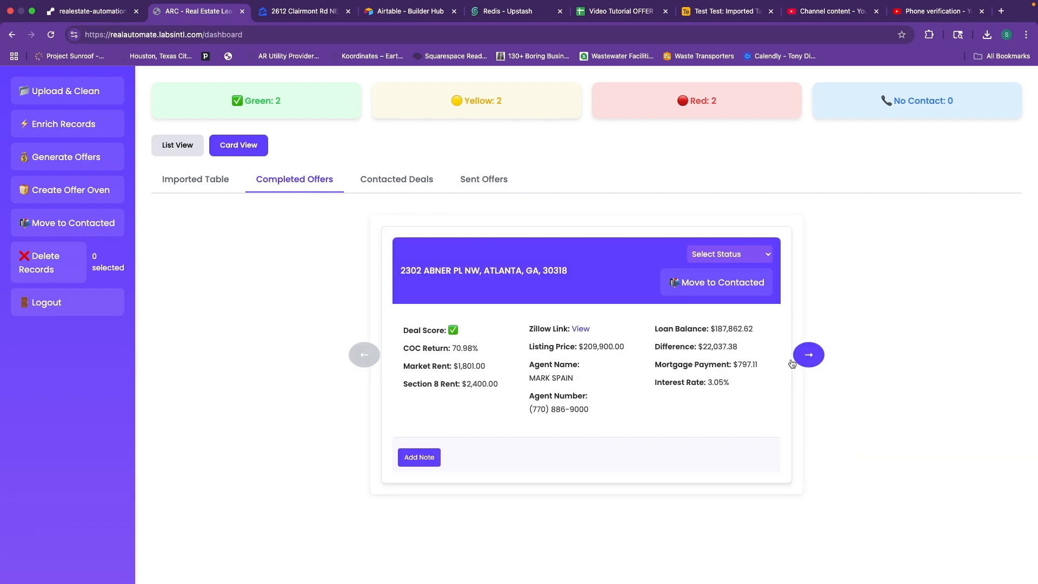
View the Zillow listing of the first completed offer, and advance the dashboard's cards to the third offer.
mouse_move(568, 408)
left_click(581, 330)
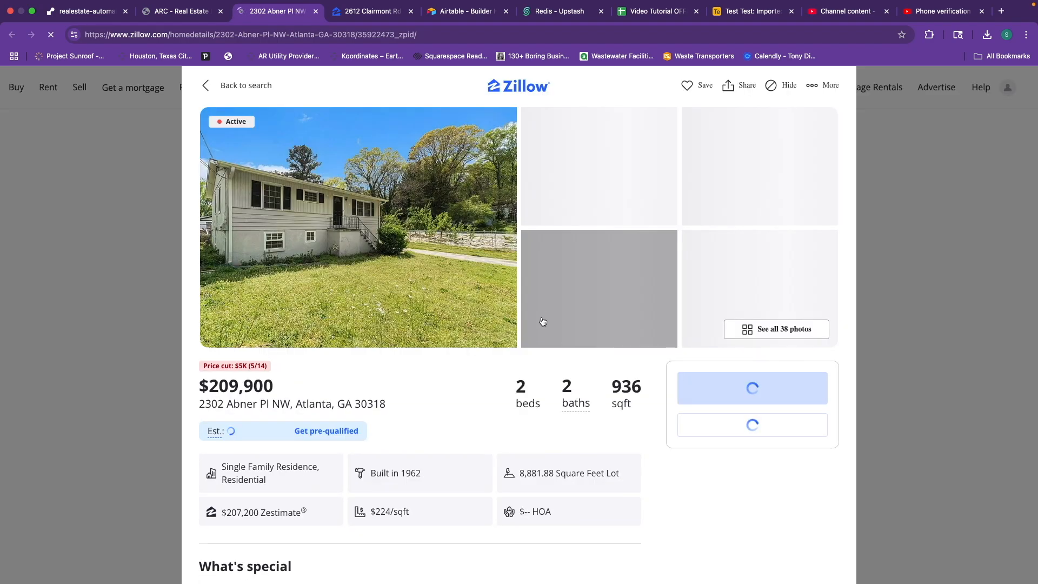
left_click(172, 12)
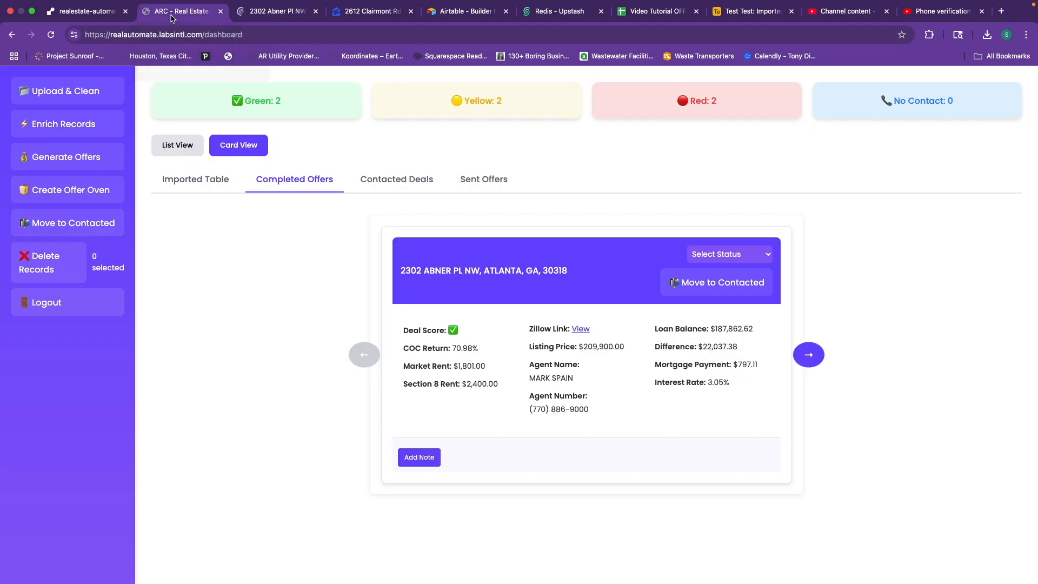
left_click(809, 355)
left_click(811, 357)
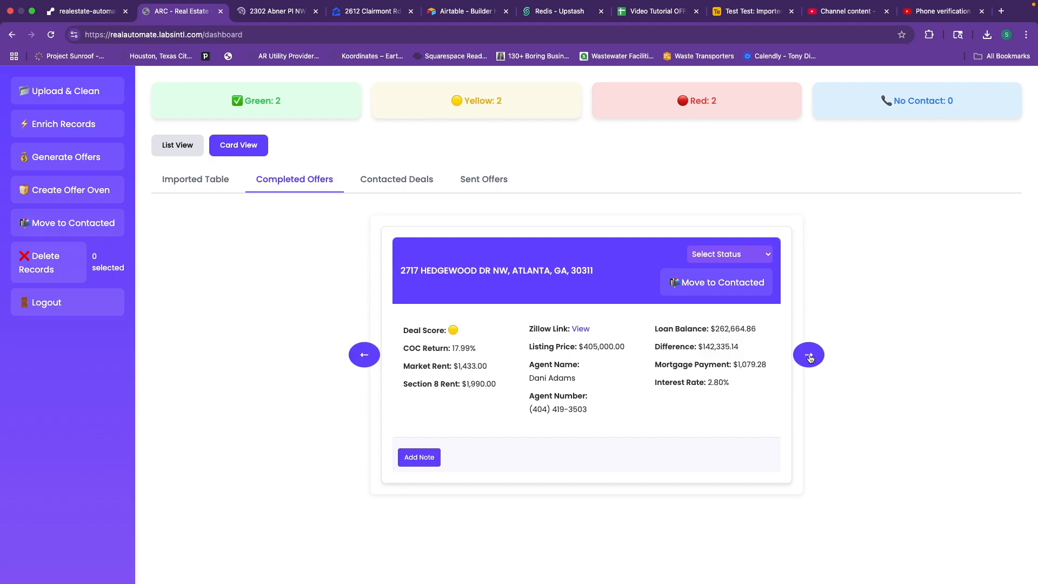
Advance to the fourth completed offer's card, and show the completed offers as a list.
left_click(811, 357)
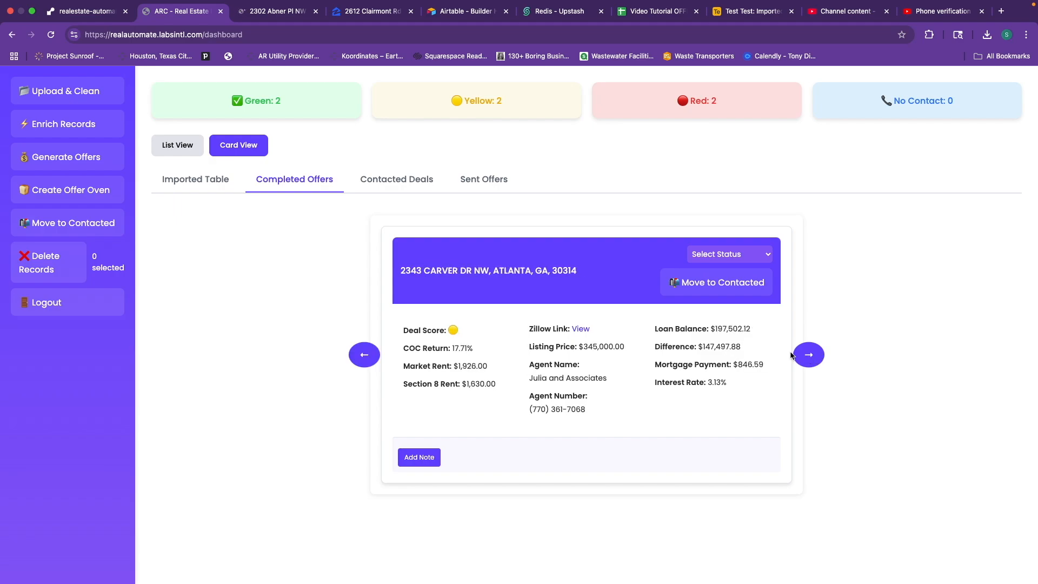
left_click(209, 179)
left_click(286, 188)
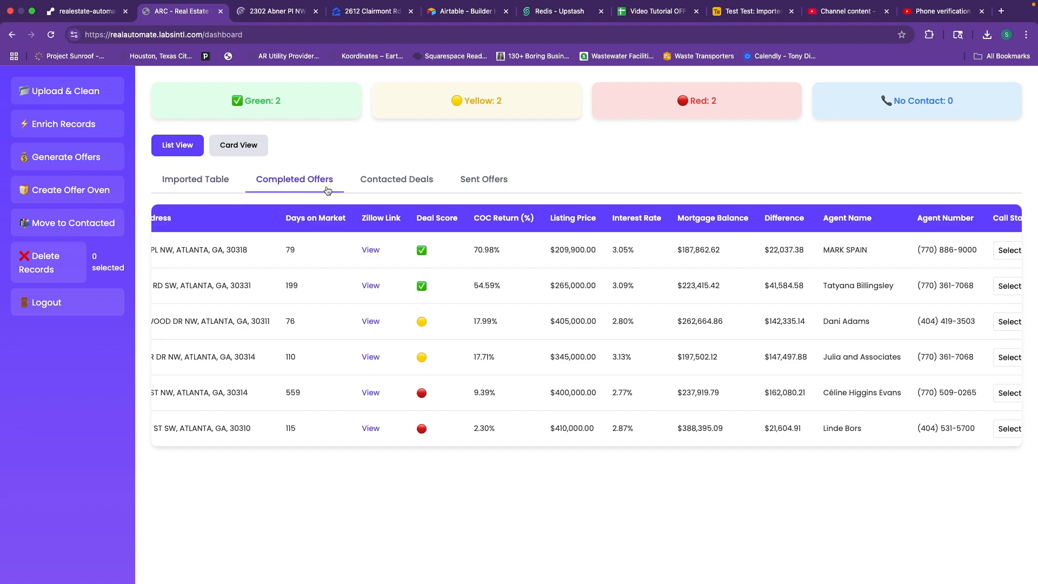
View the call status options and the note editor of the first completed offer, leaving both unset.
scroll(601, 291, "right", 3)
scroll(602, 291, "right", 5)
scroll(524, 262, "right", 6)
scroll(616, 253, "right", 2)
left_click(571, 253)
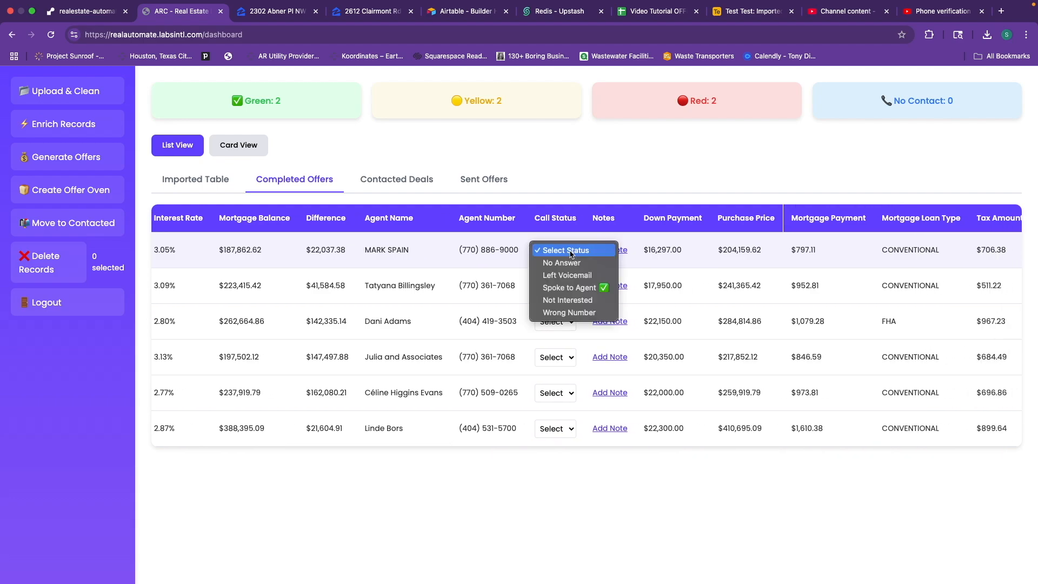
left_click(574, 234)
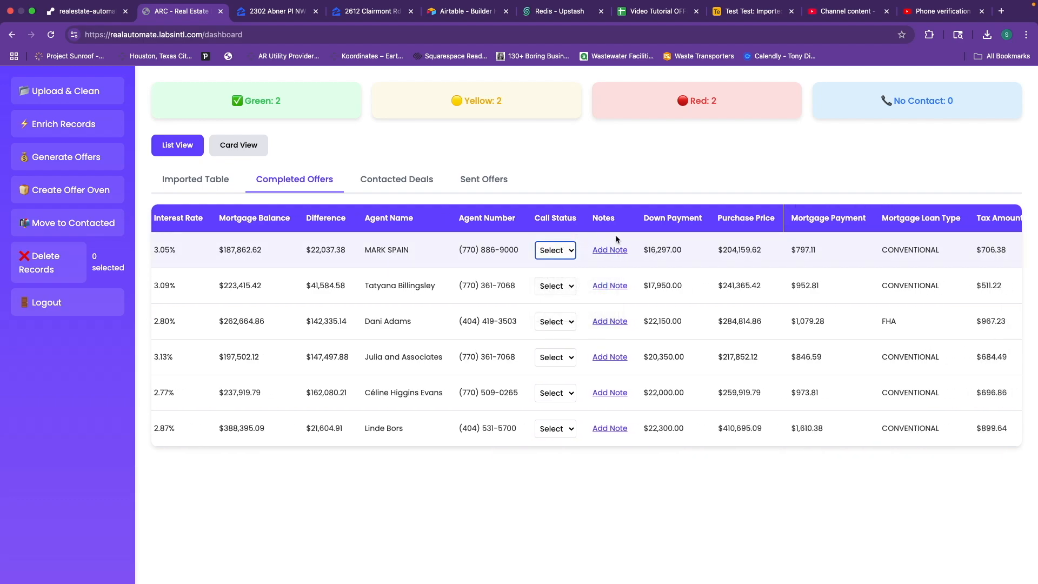
left_click(610, 250)
left_click(565, 292)
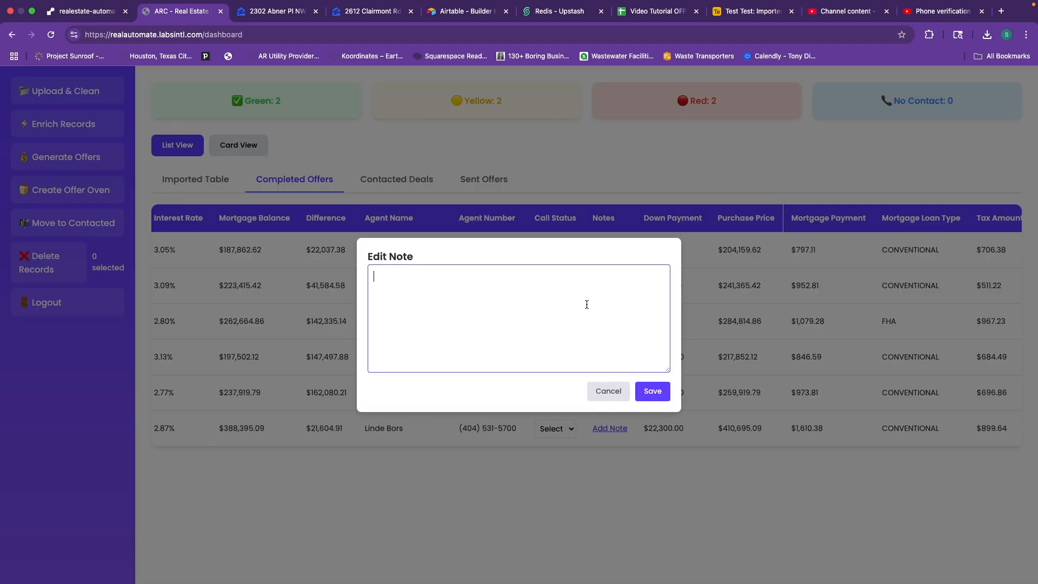
left_click(609, 391)
Compare the first completed offer's mortgage balance and difference with its down payment and purchase price.
scroll(680, 295, "right", 4)
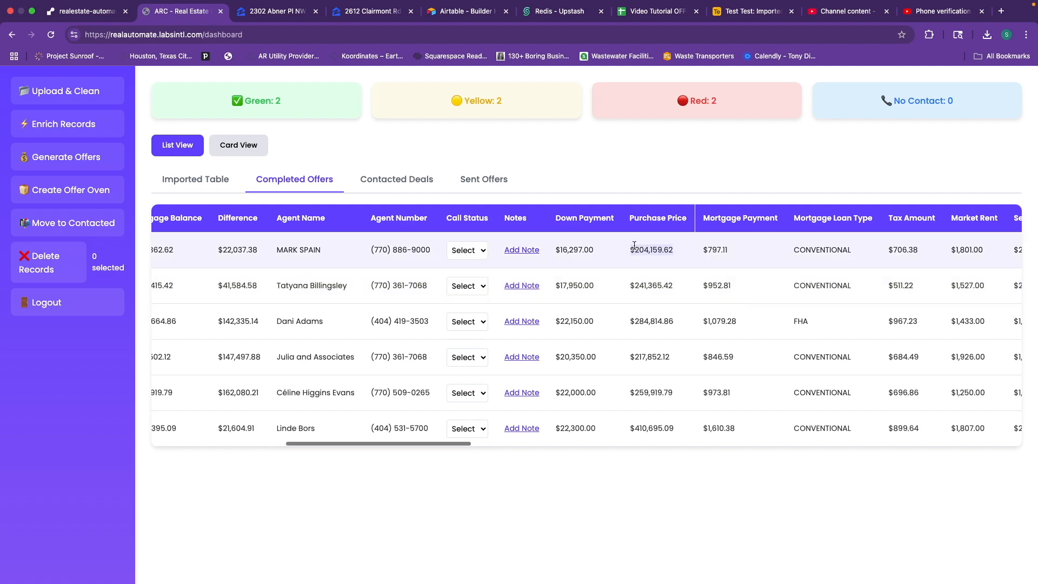
scroll(636, 244, "right", 2)
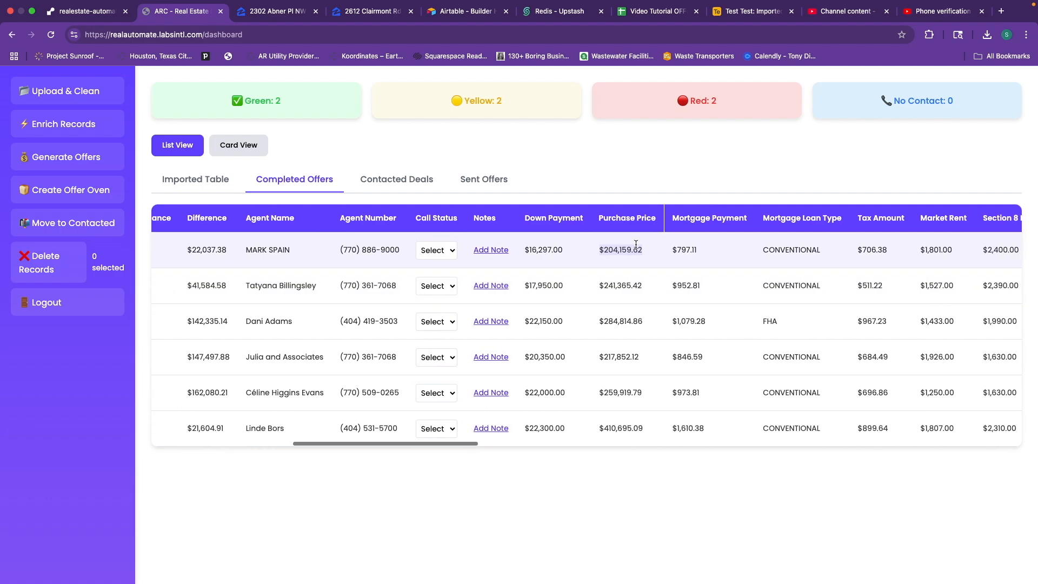
scroll(498, 247, "left", 5)
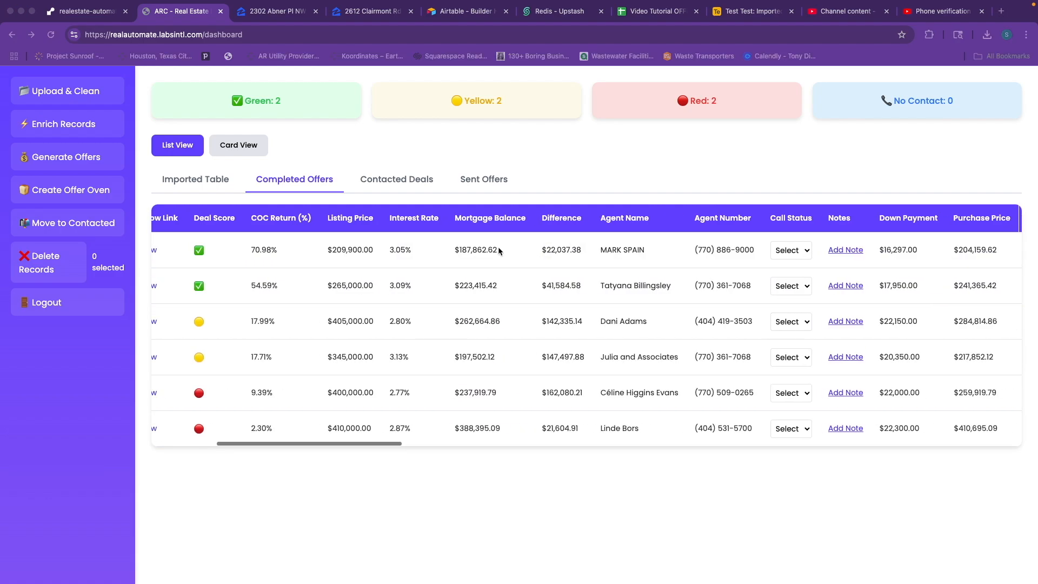
scroll(584, 258, "right", 2)
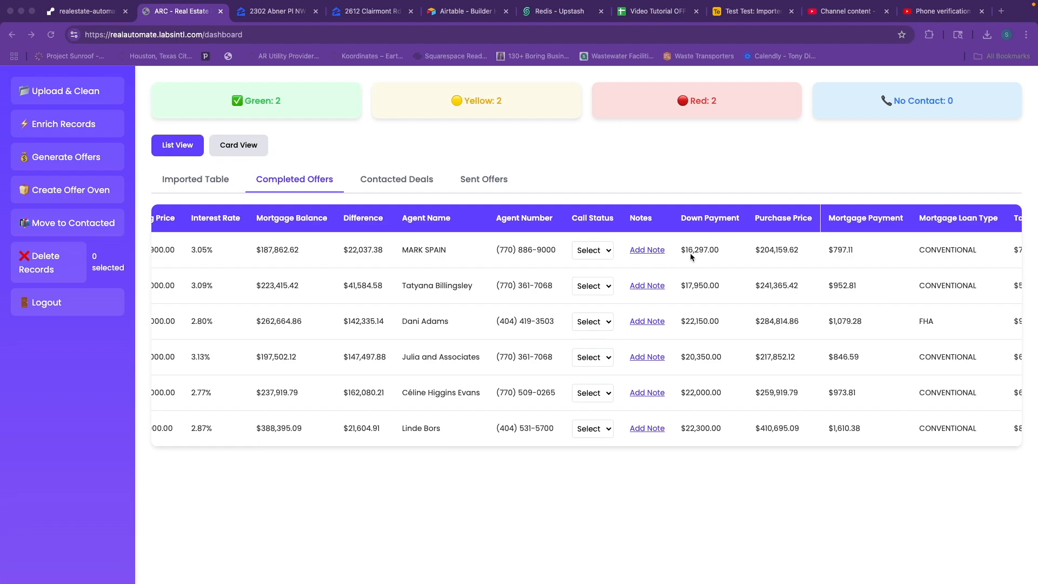
scroll(647, 254, "left", 3)
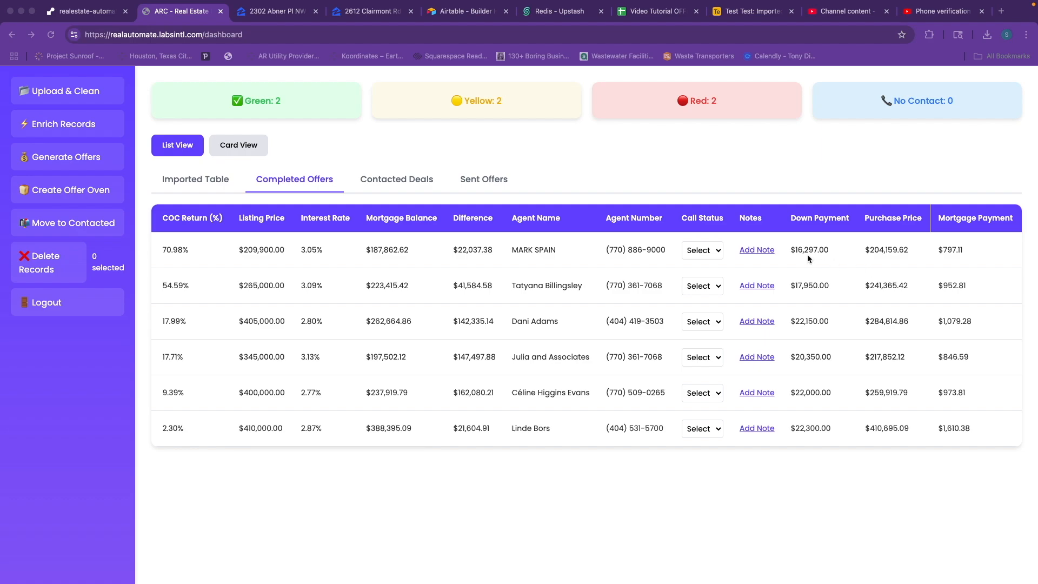
scroll(487, 254, "left", 2)
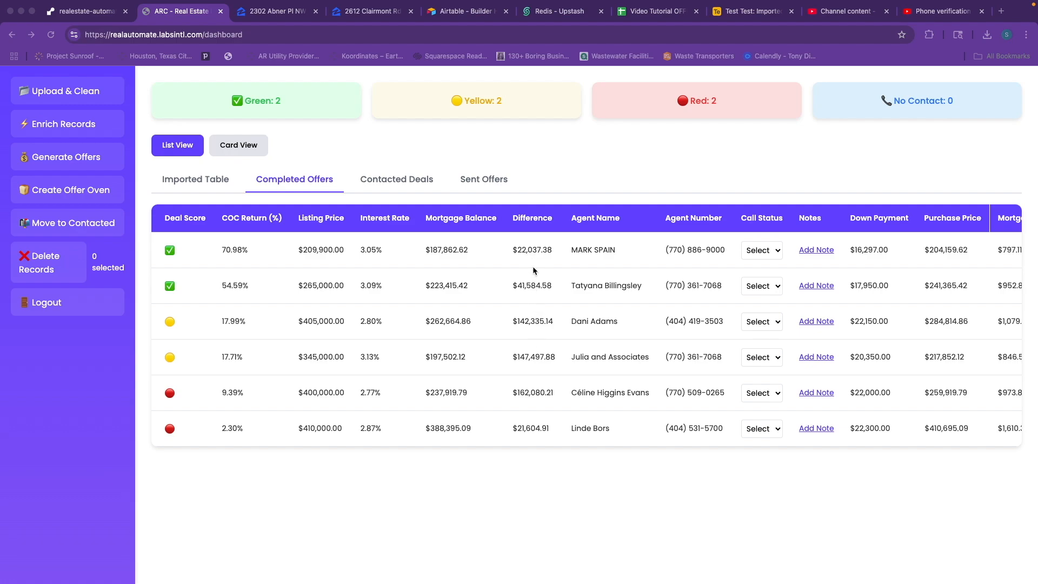
scroll(540, 269, "right", 3)
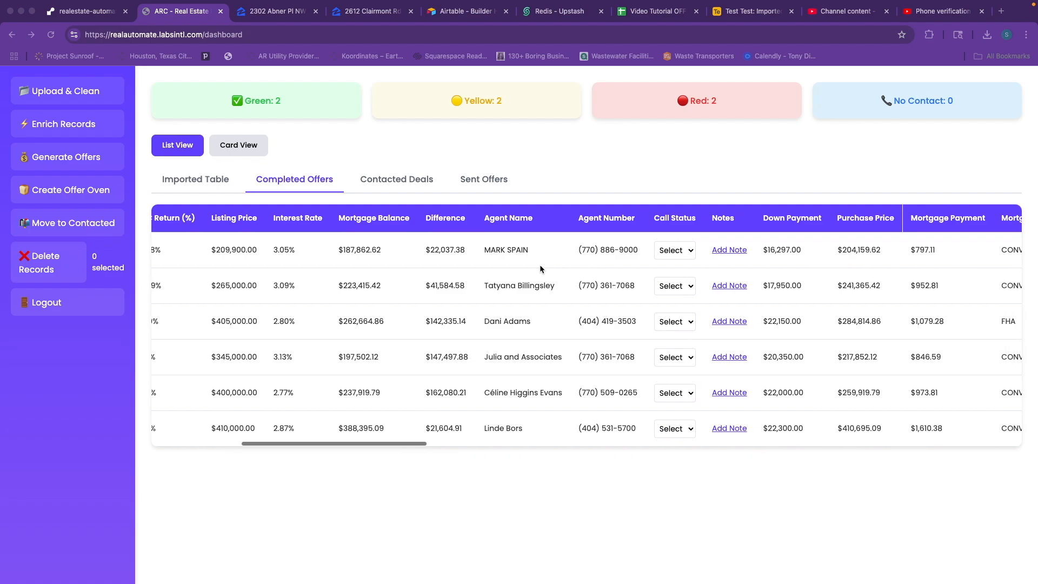
scroll(540, 264, "right", 1)
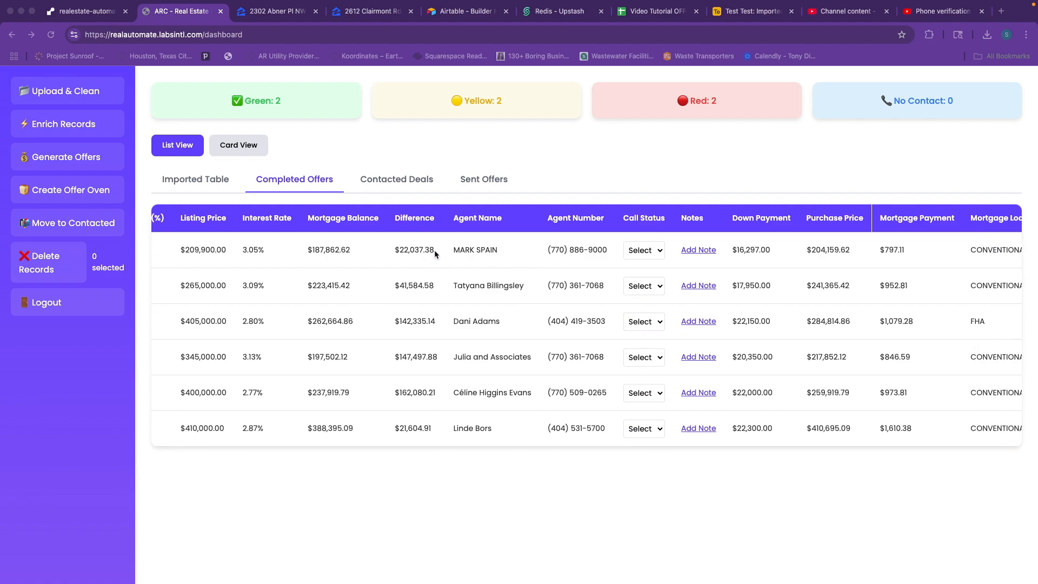
scroll(434, 250, "right", 2)
scroll(616, 261, "left", 2)
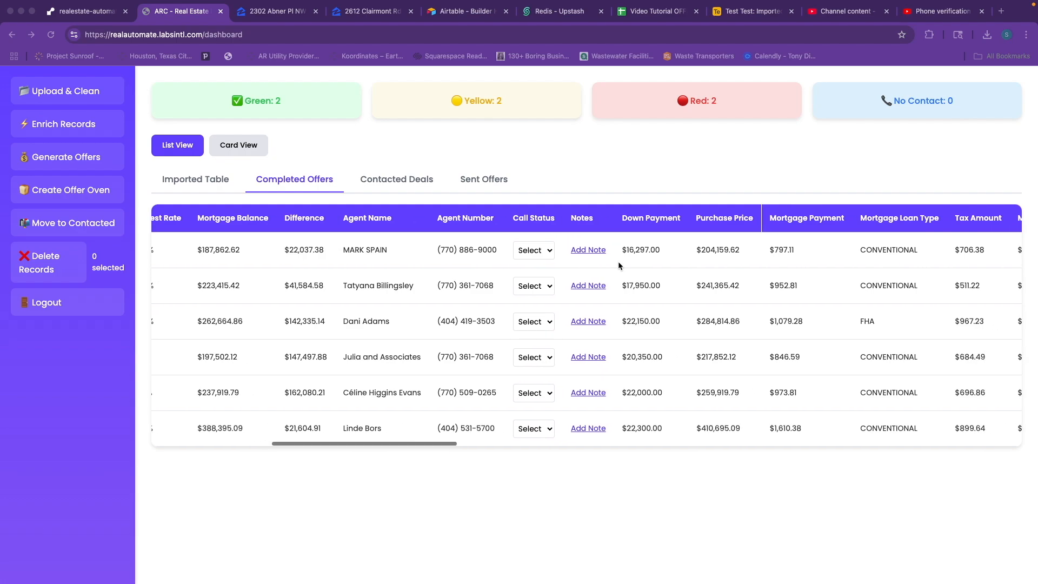
scroll(619, 265, "left", 1)
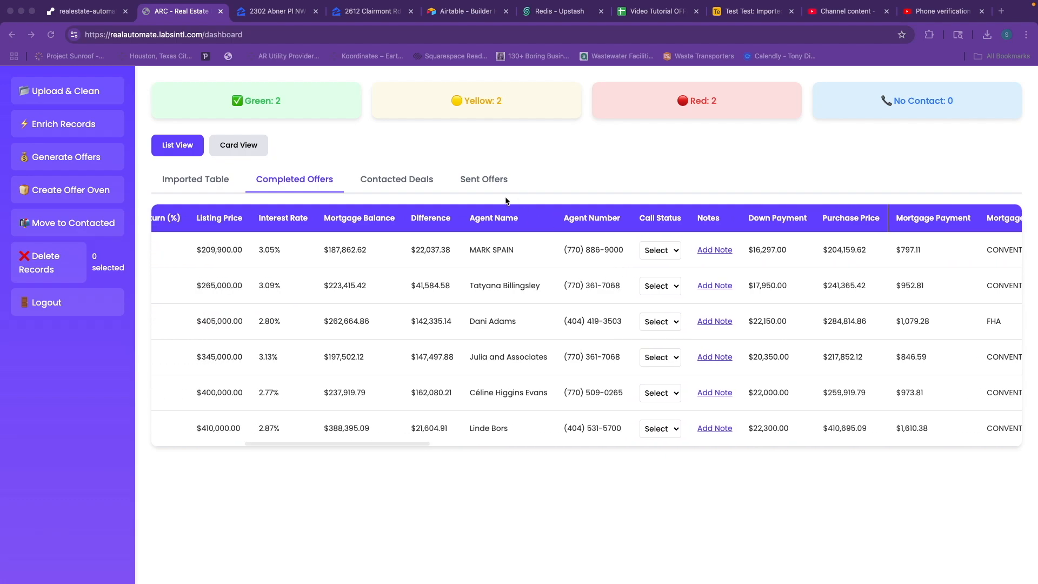
scroll(577, 266, "left", 2)
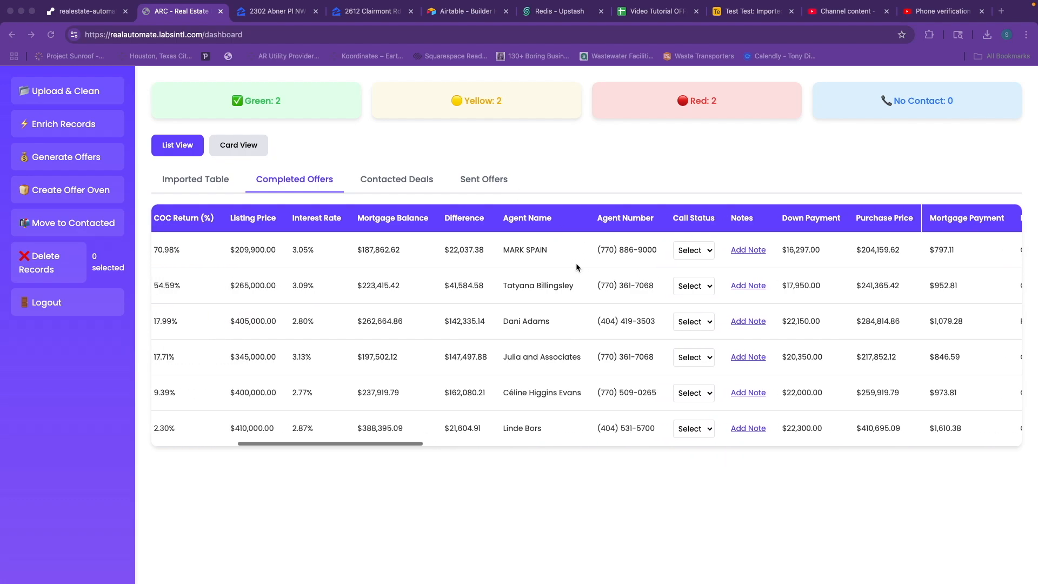
scroll(489, 286, "left", 2)
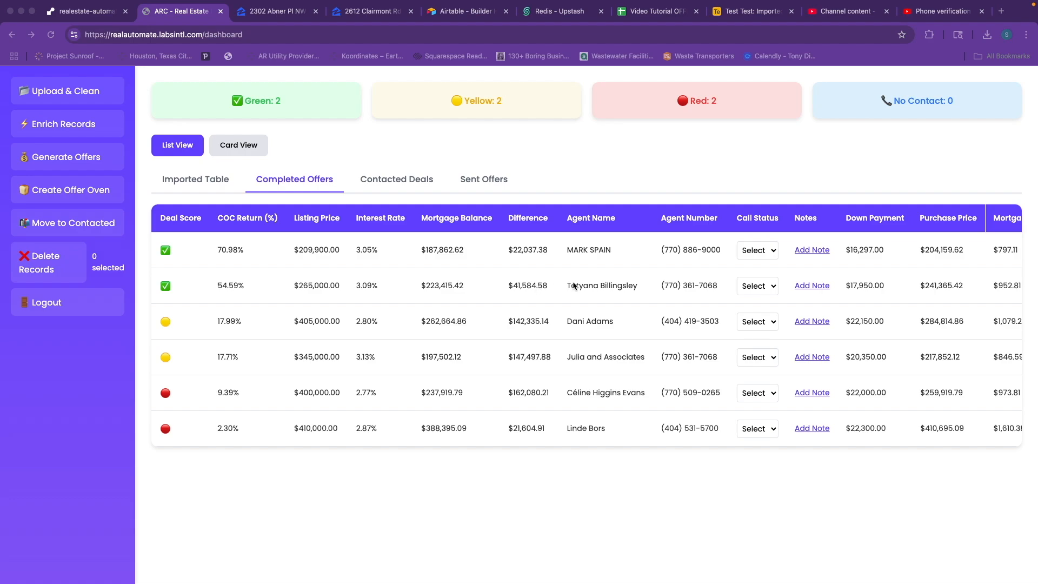
Examine the Completed Offers table from property address and deal score through loan type, rents, insurance and DSCR payment.
scroll(573, 286, "right", 5)
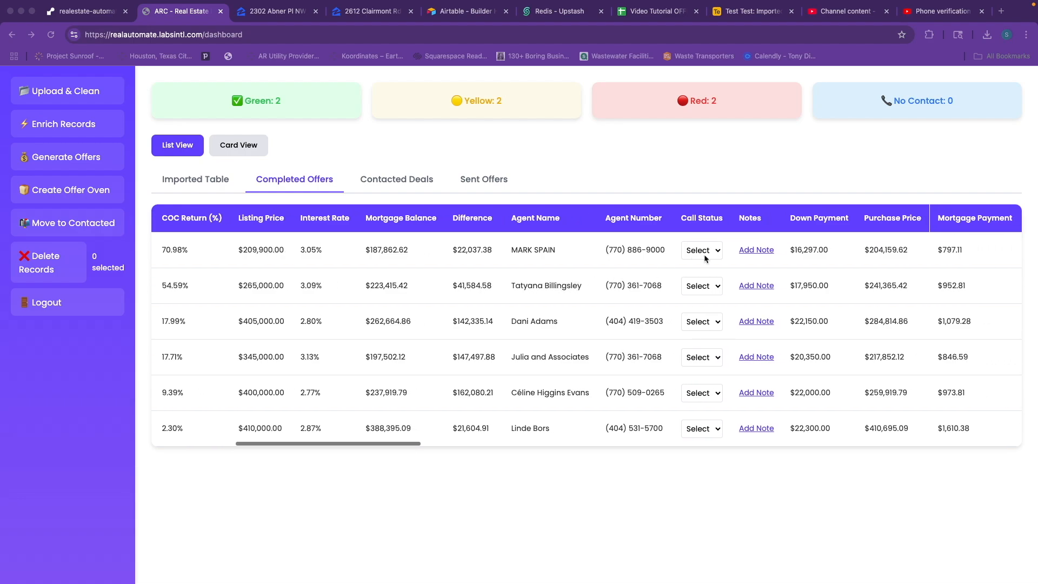
scroll(667, 277, "left", 10)
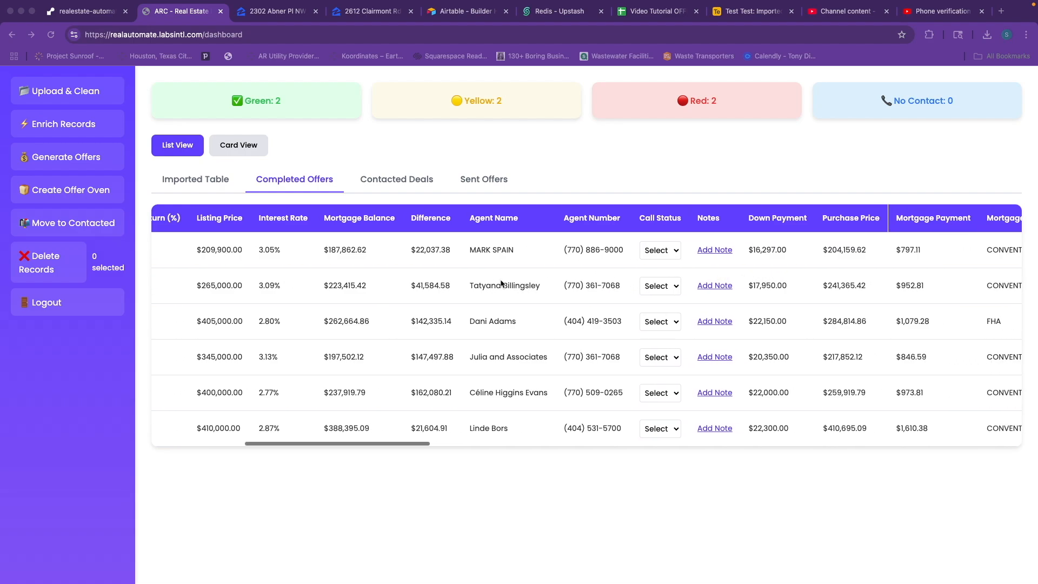
scroll(498, 273, "left", 6)
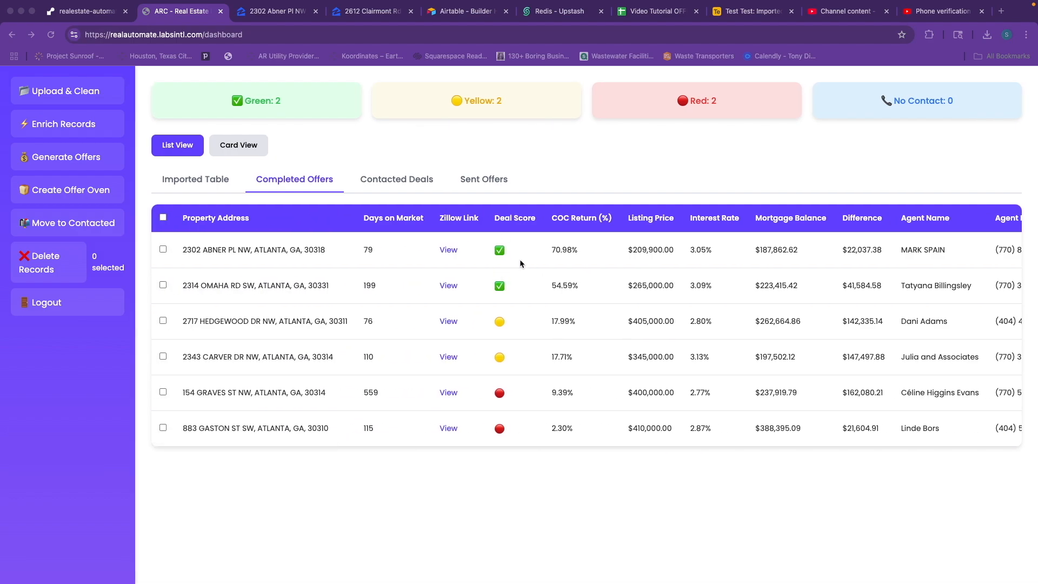
scroll(865, 254, "right", 10)
scroll(865, 255, "right", 12)
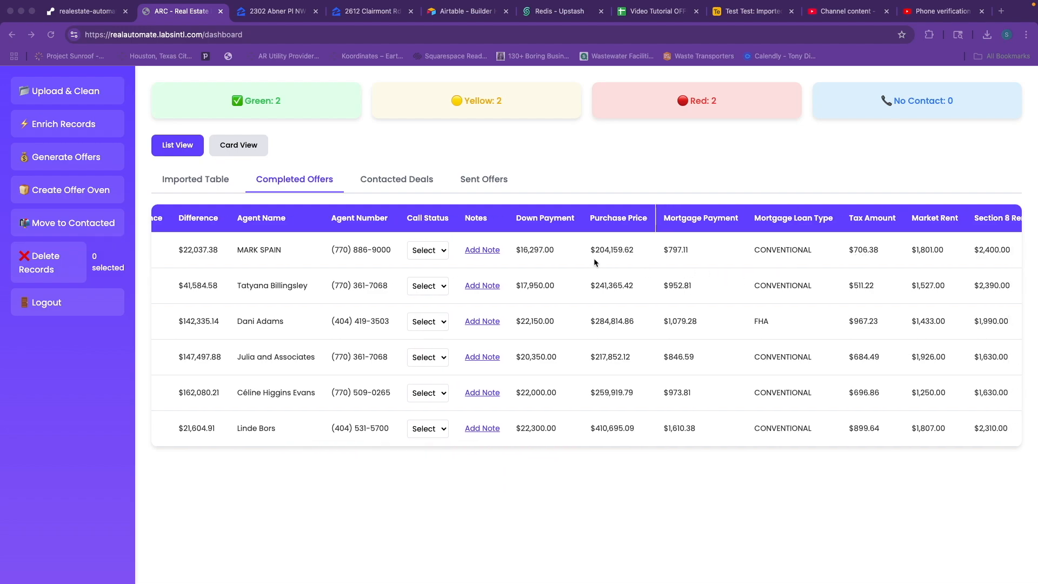
scroll(594, 258, "left", 2)
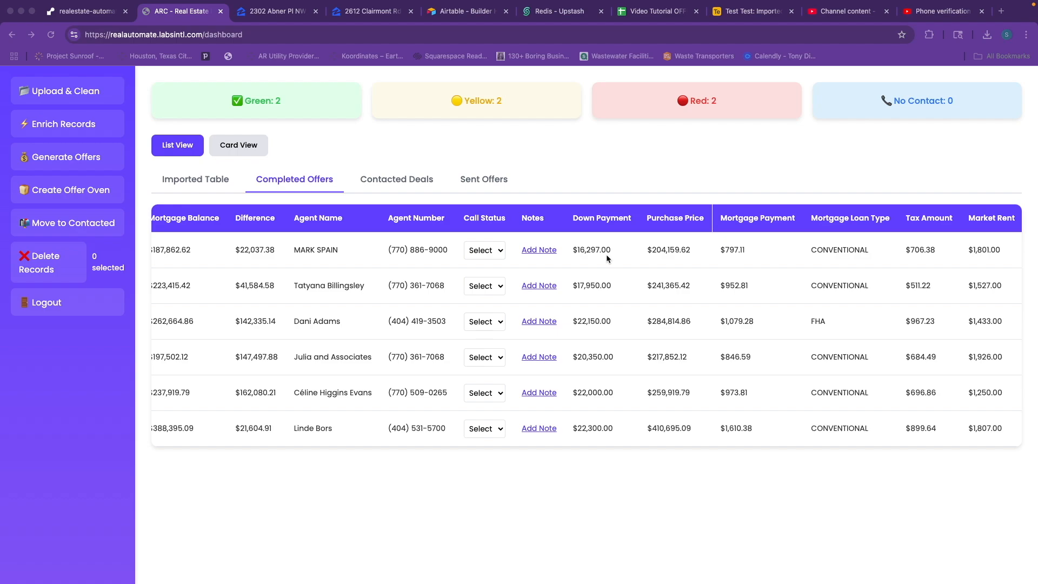
scroll(606, 254, "right", 12)
scroll(606, 254, "left", 10)
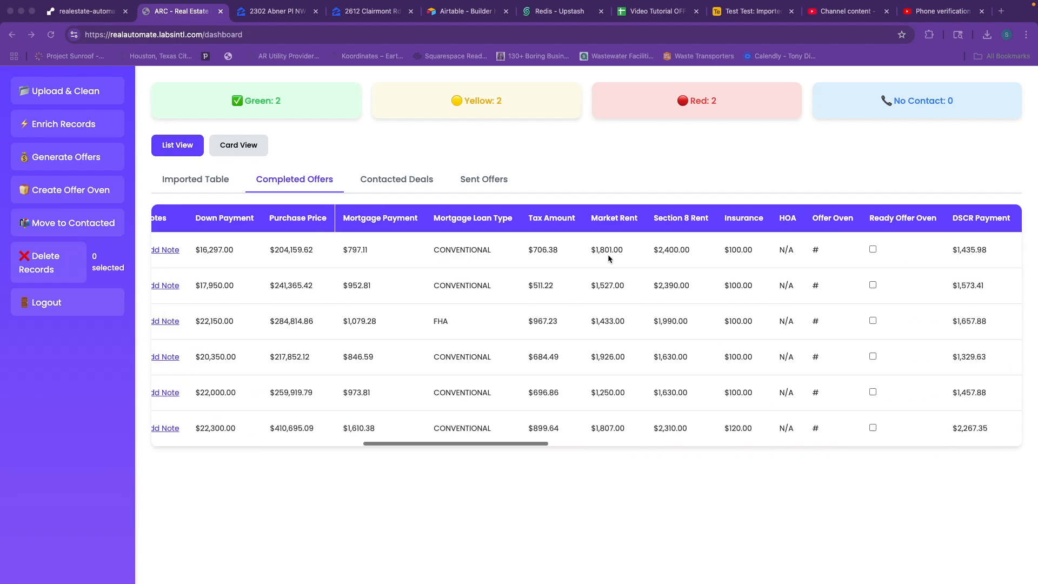
scroll(608, 254, "left", 8)
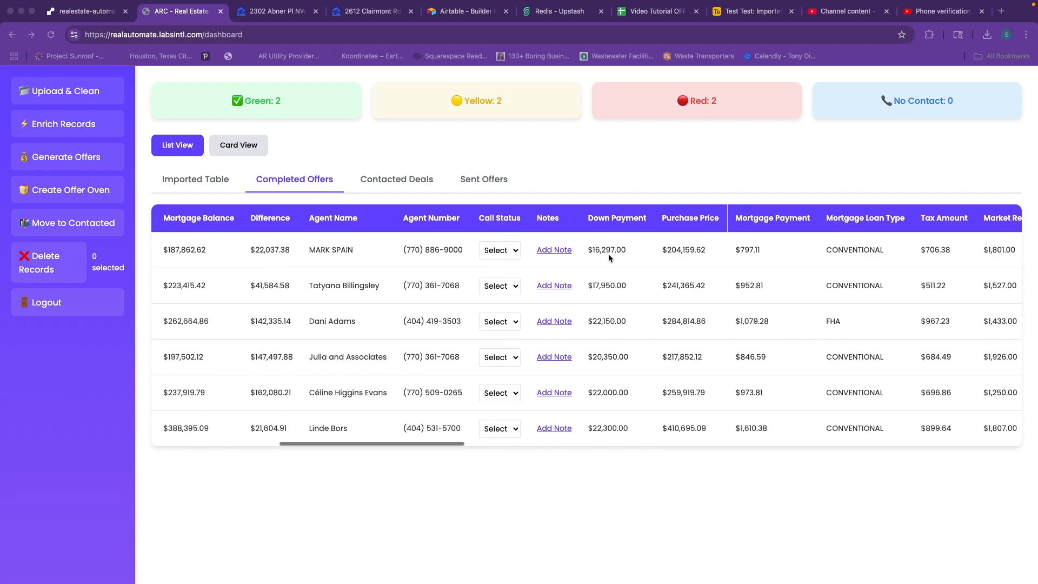
scroll(621, 252, "left", 5)
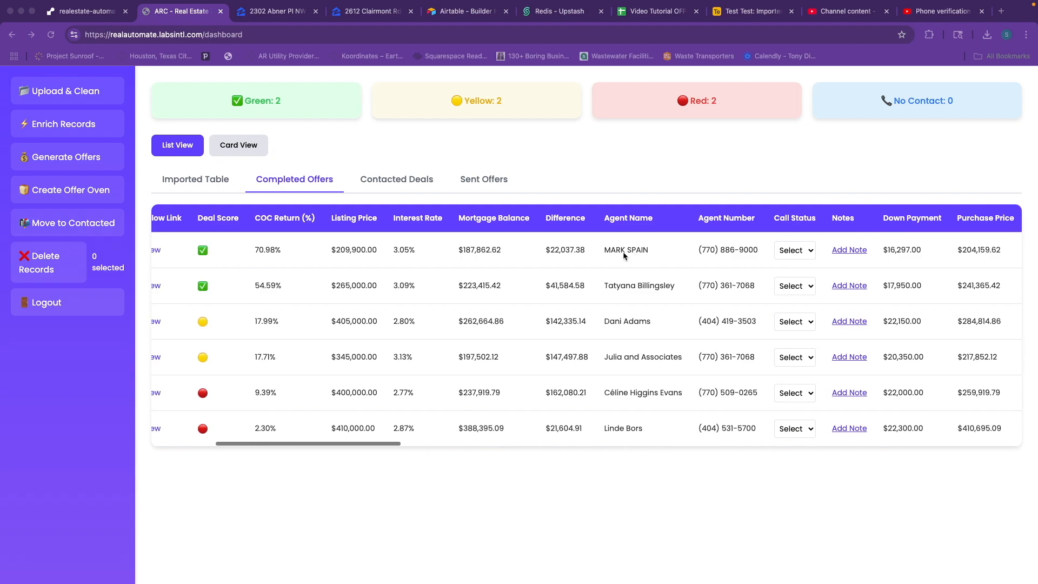
scroll(617, 267, "left", 2)
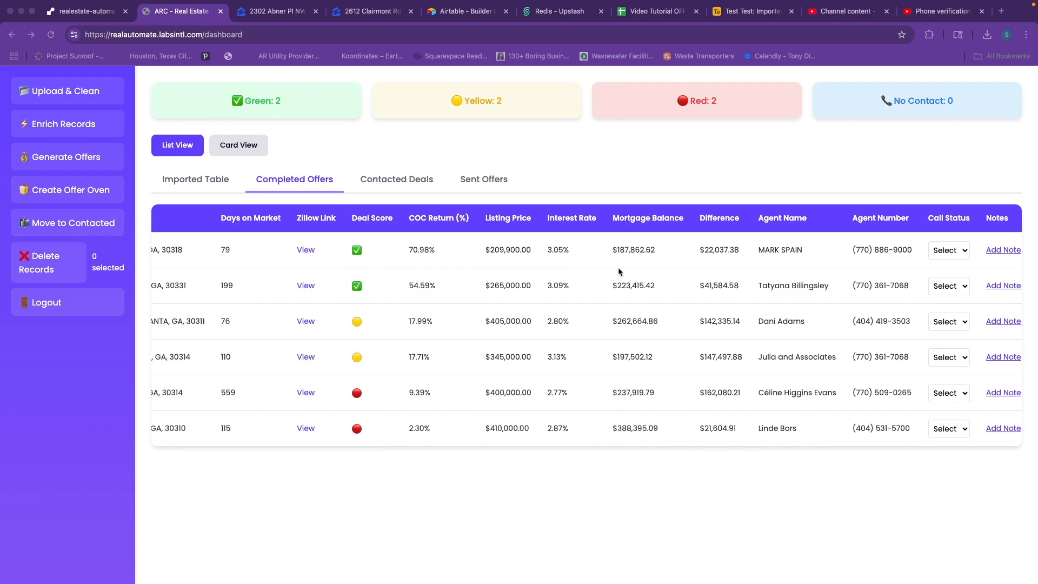
scroll(620, 272, "right", 1)
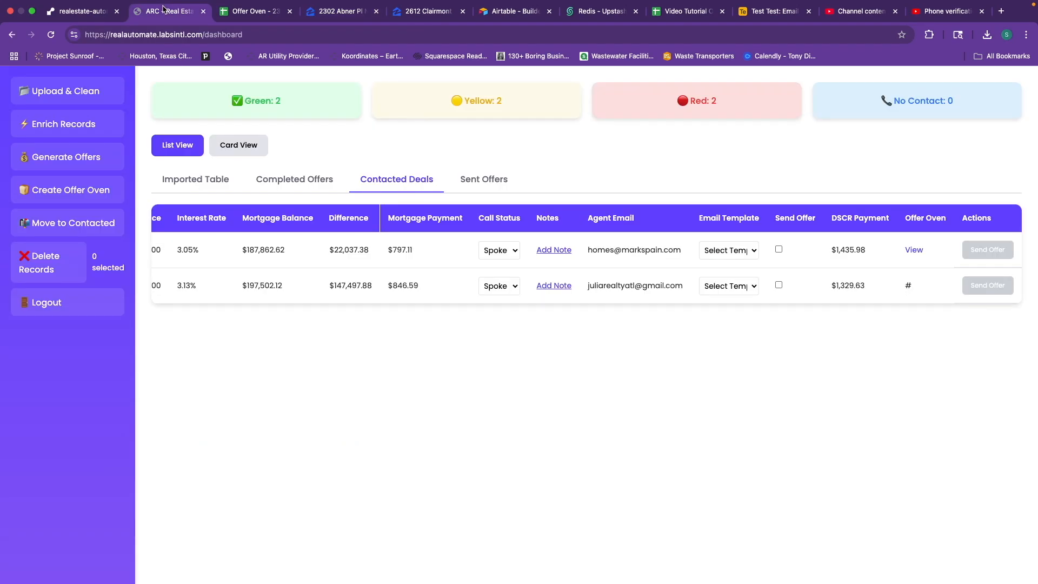
Show the Completed Offers table again and examine its columns from call status through rents, Ready Offer Oven, DSCR payment and agent email.
left_click(300, 185)
scroll(582, 293, "right", 2)
scroll(583, 290, "right", 2)
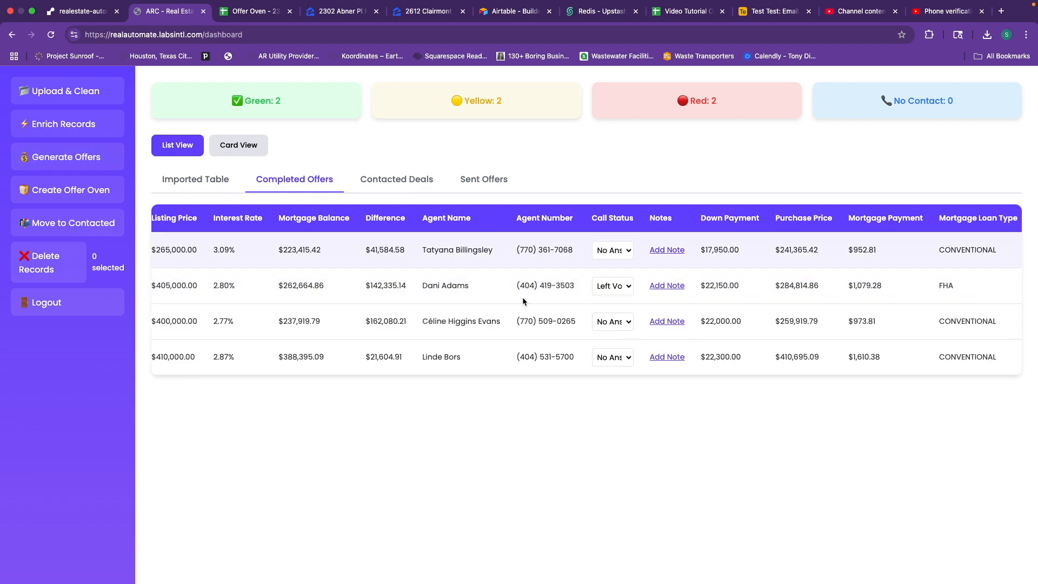
scroll(536, 302, "right", 2)
scroll(536, 302, "right", 5)
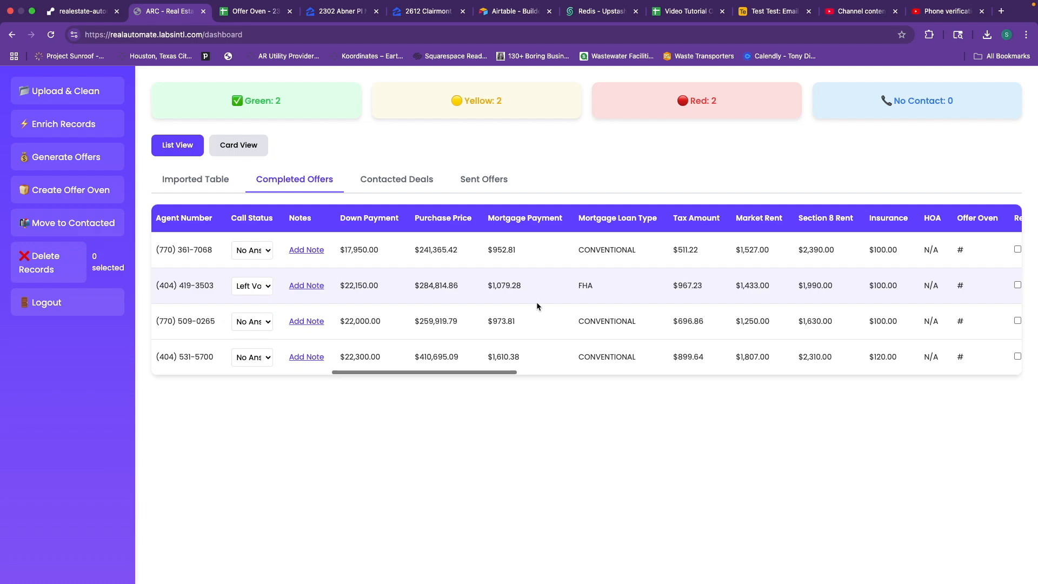
scroll(538, 305, "right", 4)
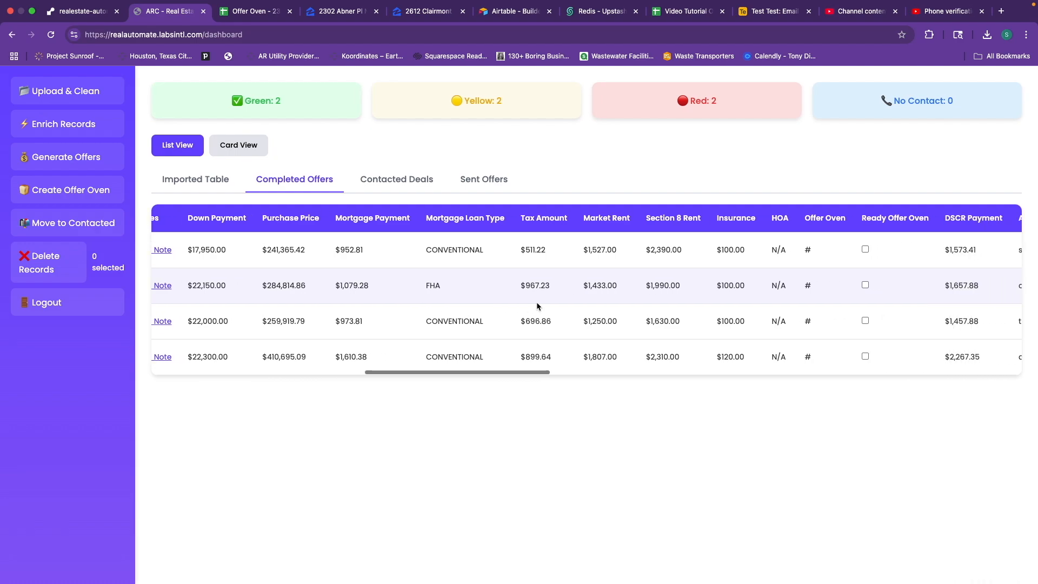
scroll(537, 307, "right", 2)
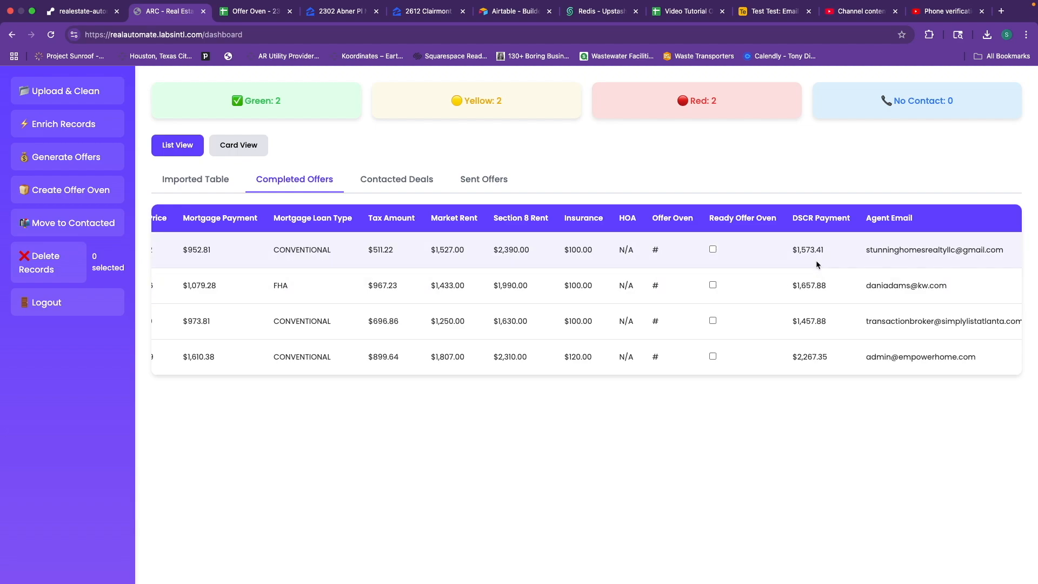
Open the first completed offer's Market Rent for editing, leave it, and examine the DSCR Payment column.
double_click(459, 252)
left_click_drag(469, 258, 436, 250)
double_click(435, 249)
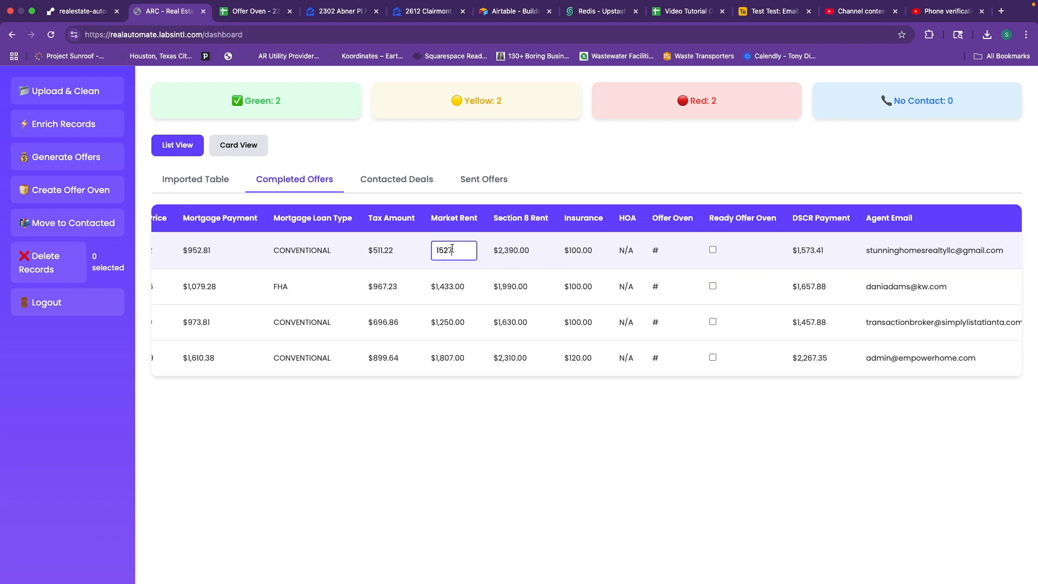
left_click(528, 267)
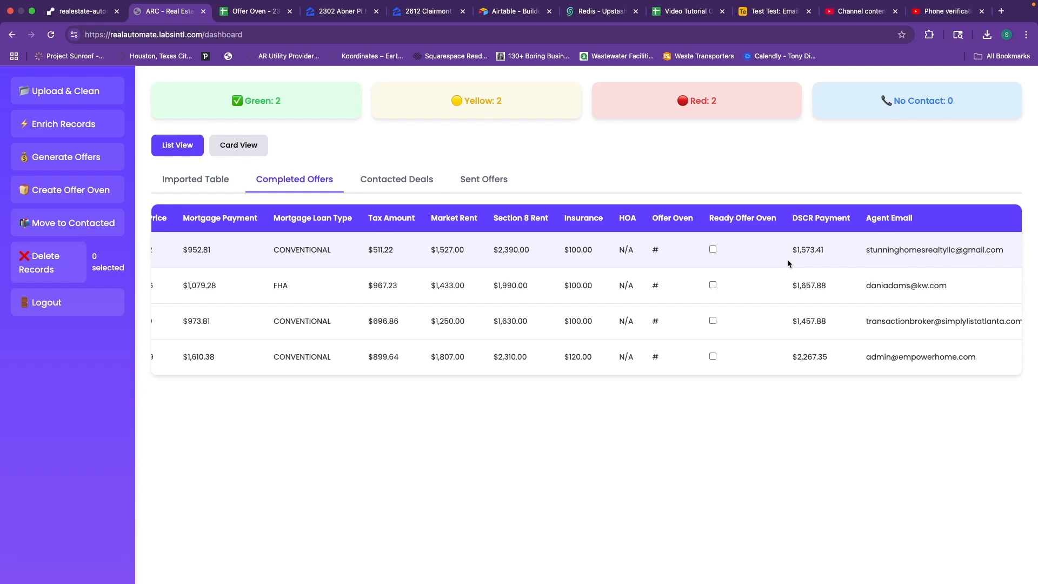
scroll(787, 260, "right", 1)
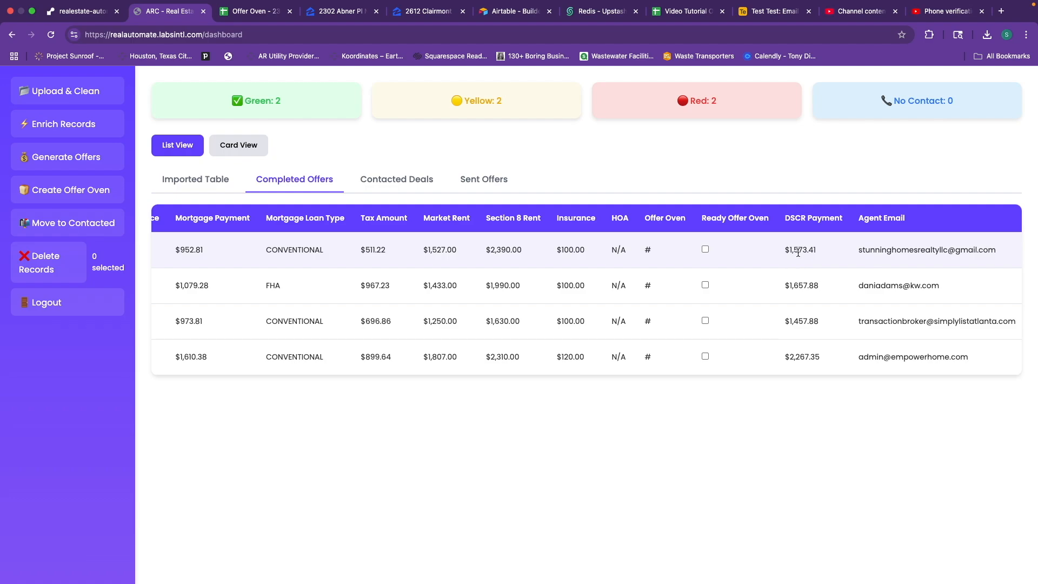
scroll(688, 285, "right", 10)
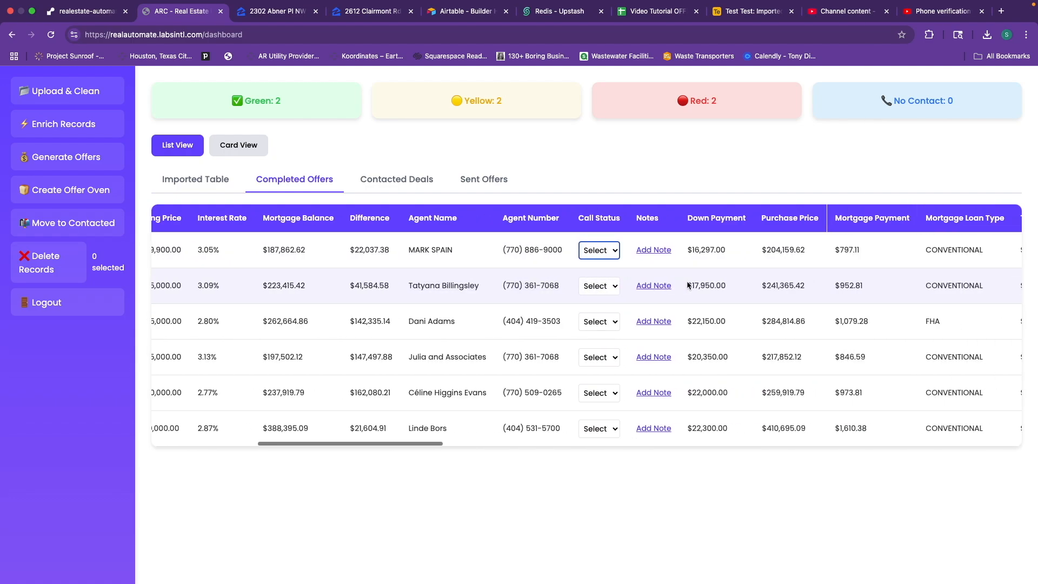
Examine the Completed Offers columns from down payment to Ready Offer Oven, opening the first offer's Market Rent cell and leaving it.
scroll(688, 285, "right", 10)
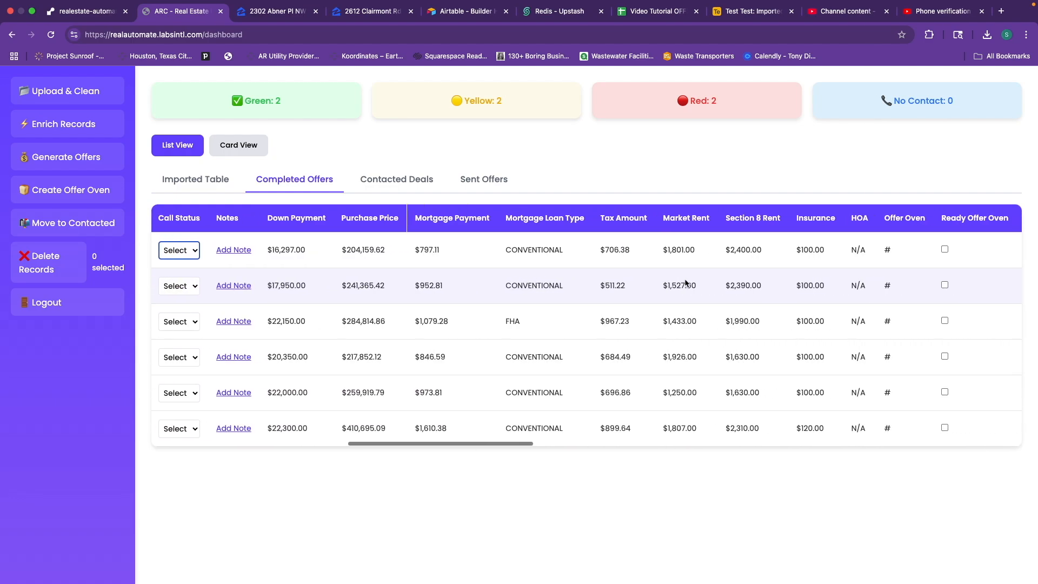
scroll(686, 283, "left", 1)
left_click(643, 250)
left_click(667, 236)
double_click(698, 249)
left_click(667, 246)
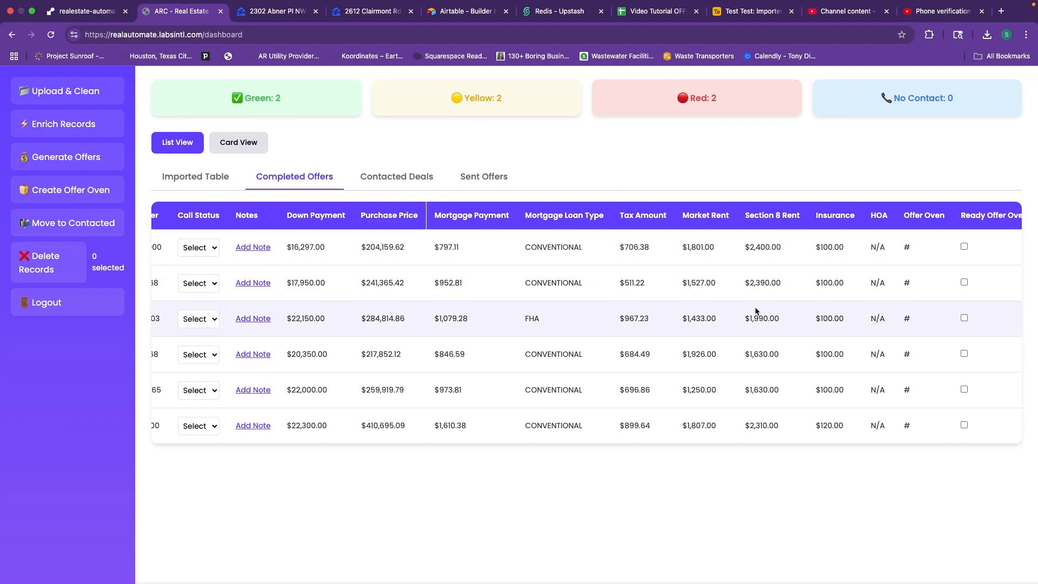
left_click(702, 255)
left_click(724, 272)
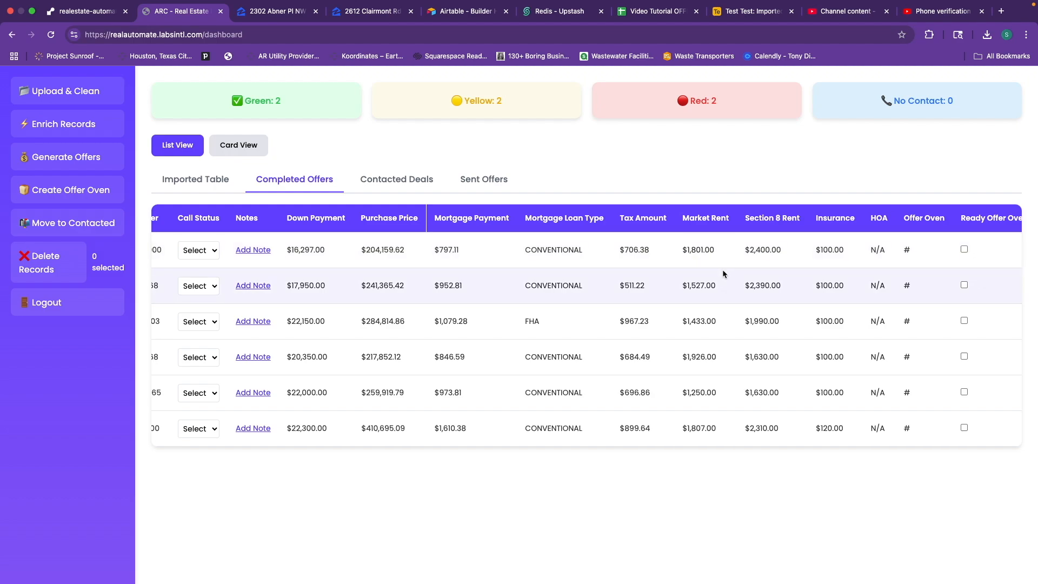
scroll(575, 258, "left", 4)
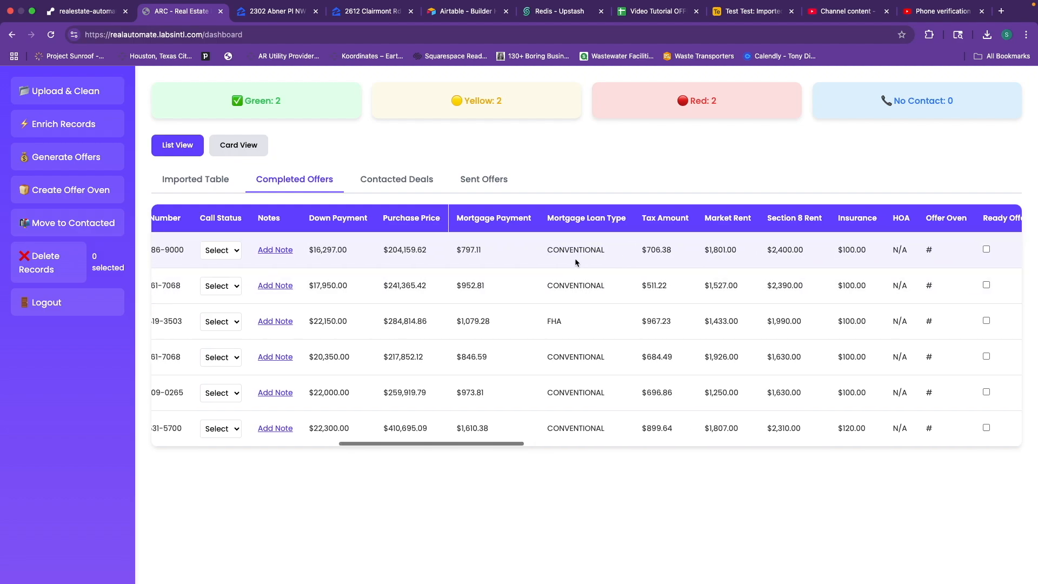
Mark the first completed offer as Ready Offer Oven and create its Offer Oven.
scroll(573, 255, "right", 20)
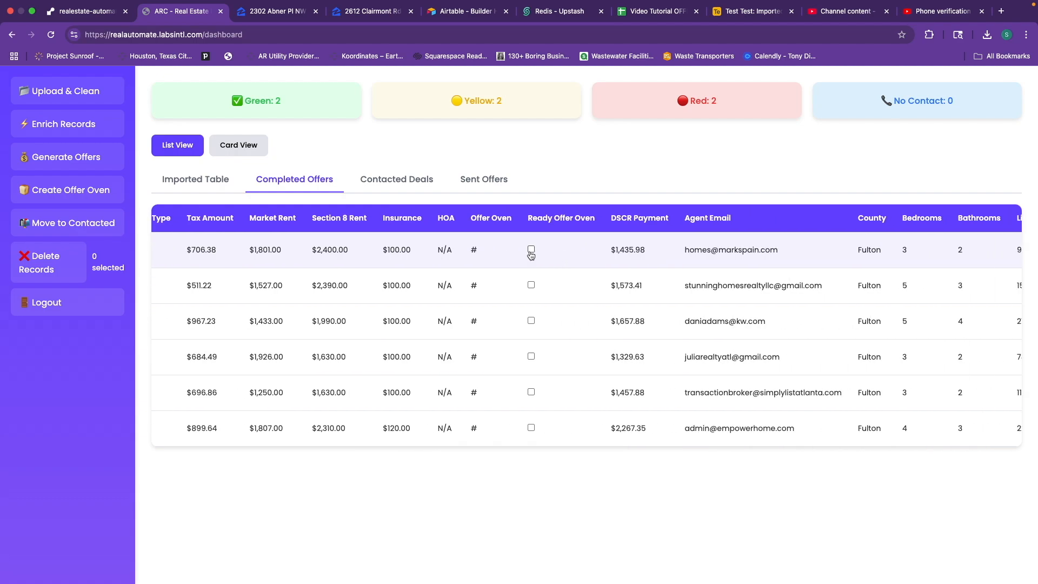
left_click(531, 250)
scroll(584, 248, "left", 2)
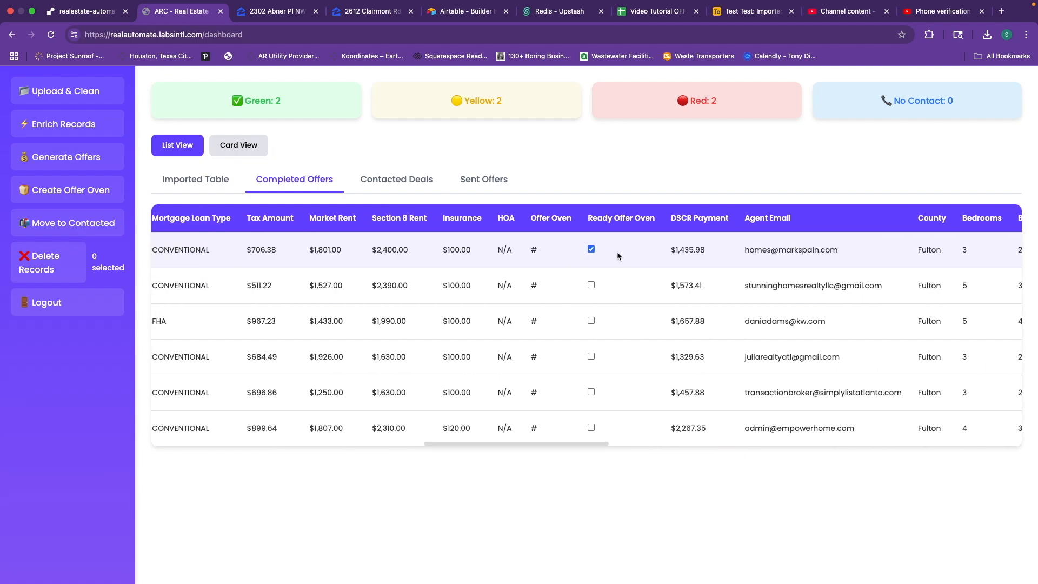
scroll(544, 251, "left", 1)
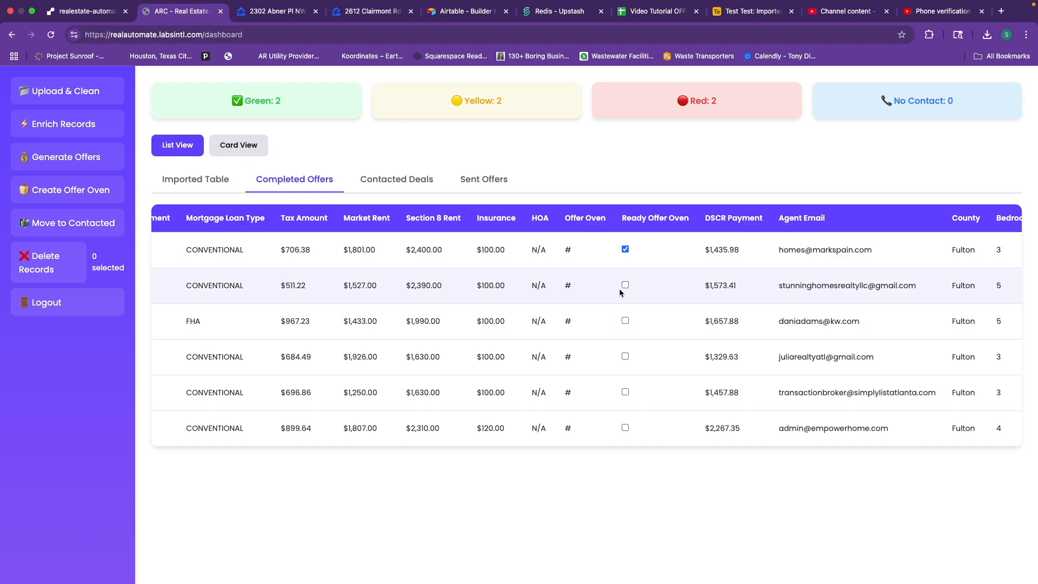
left_click(84, 197)
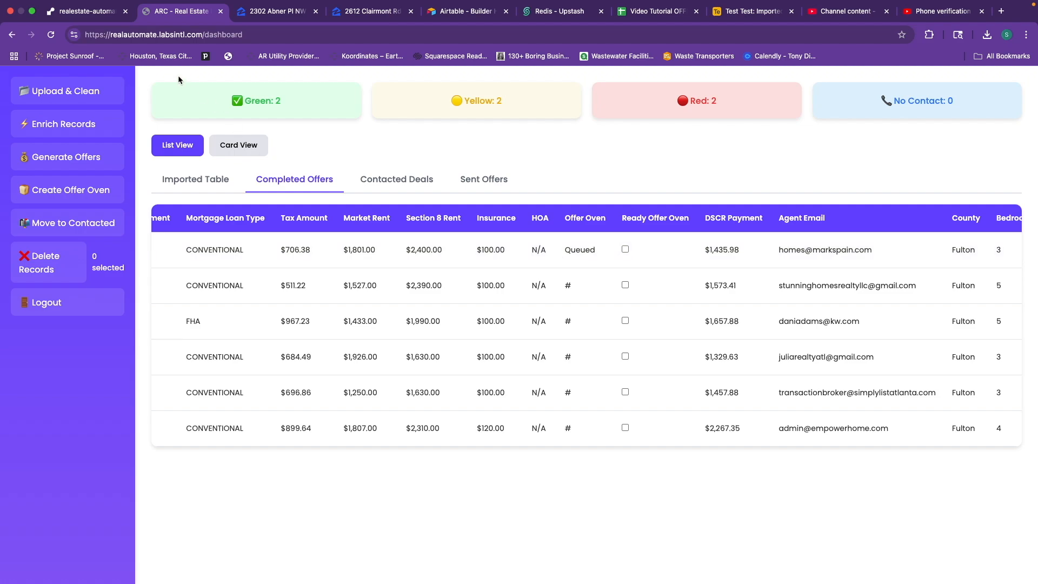
Reload the dashboard, show Completed Offers again, and view the first offer's generated Offer Oven spreadsheet.
left_click(54, 37)
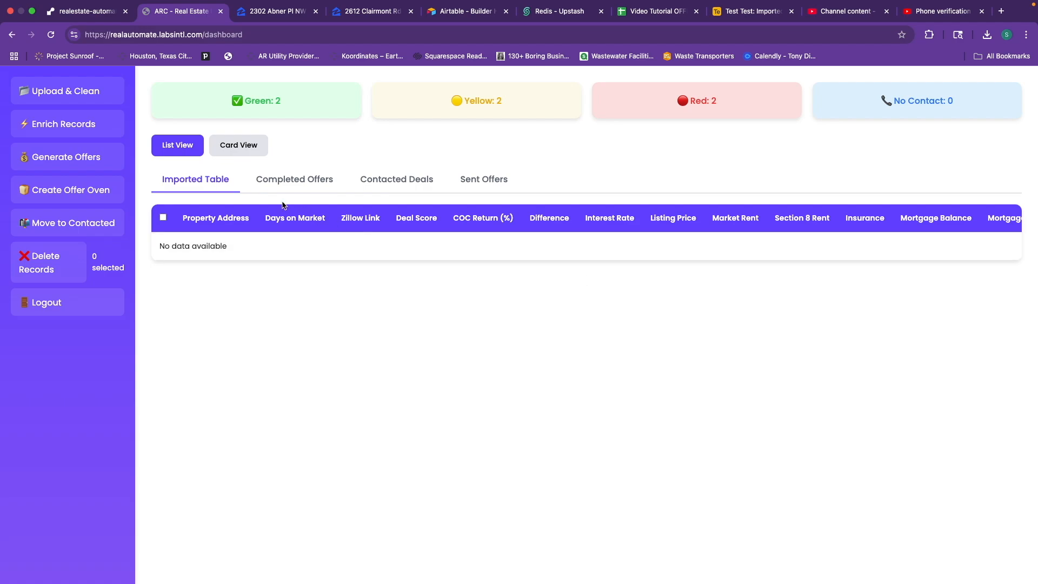
left_click(284, 179)
scroll(663, 355, "right", 5)
scroll(665, 354, "right", 10)
scroll(659, 335, "right", 2)
scroll(579, 257, "left", 5)
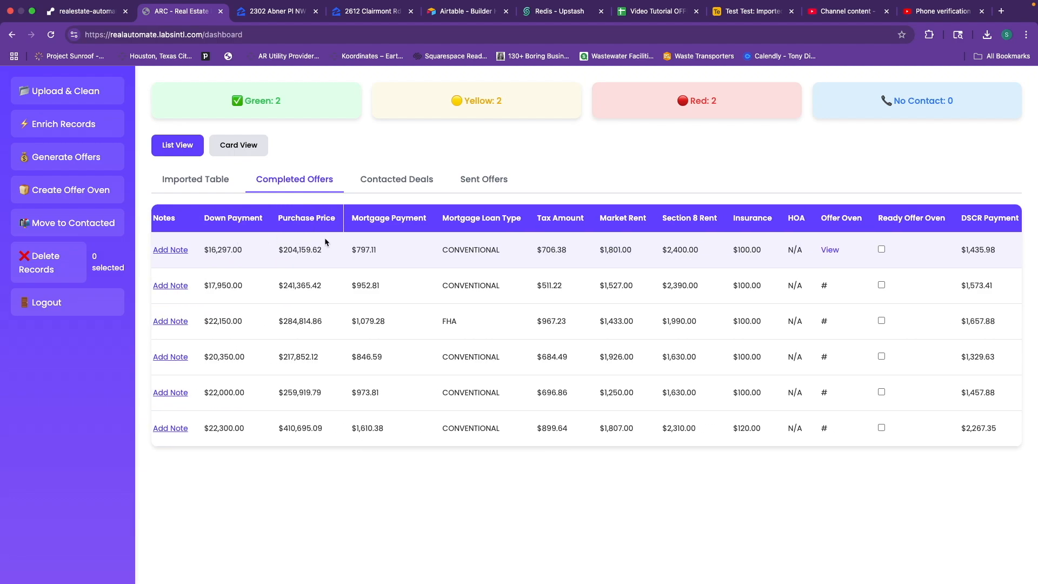
scroll(330, 240, "right", 2)
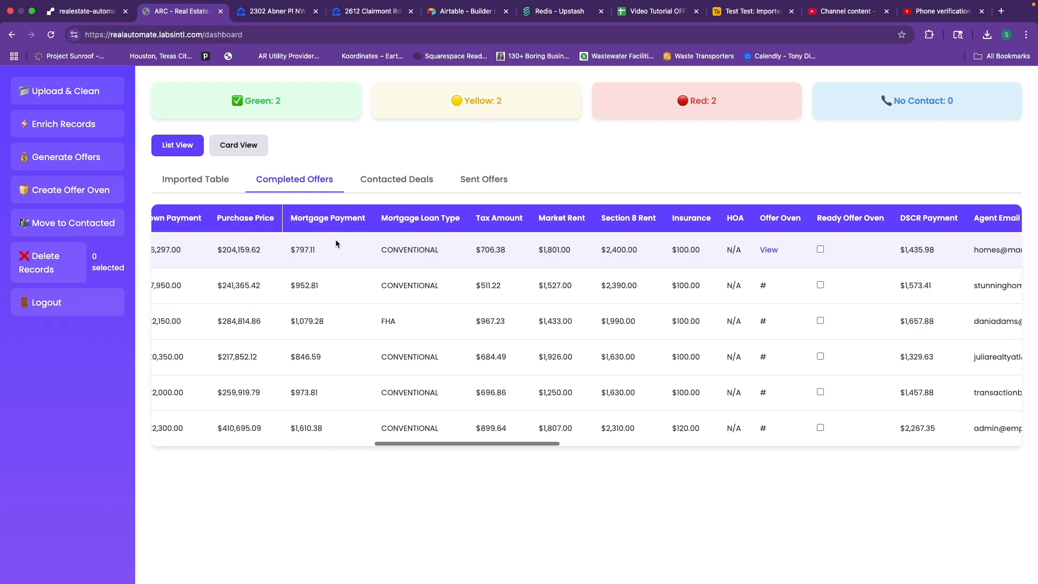
left_click(769, 250)
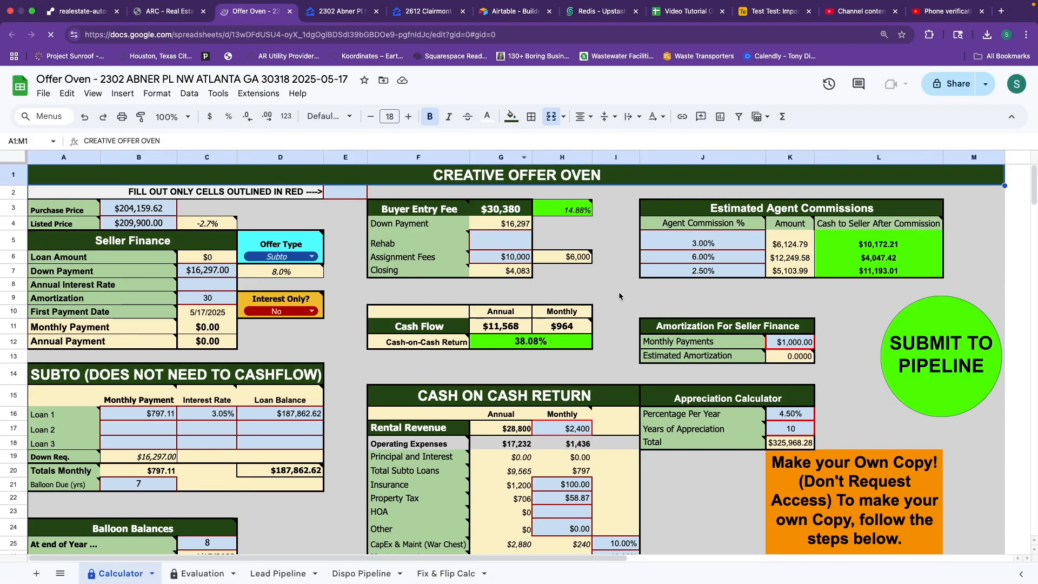
scroll(619, 291, "down", 5)
scroll(617, 280, "up", 4)
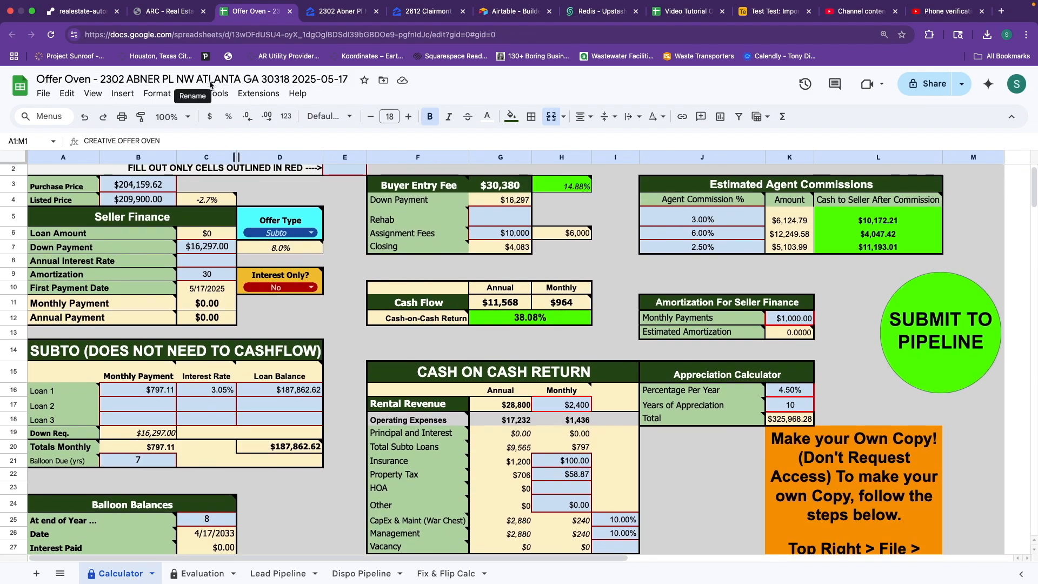
mouse_move(401, 241)
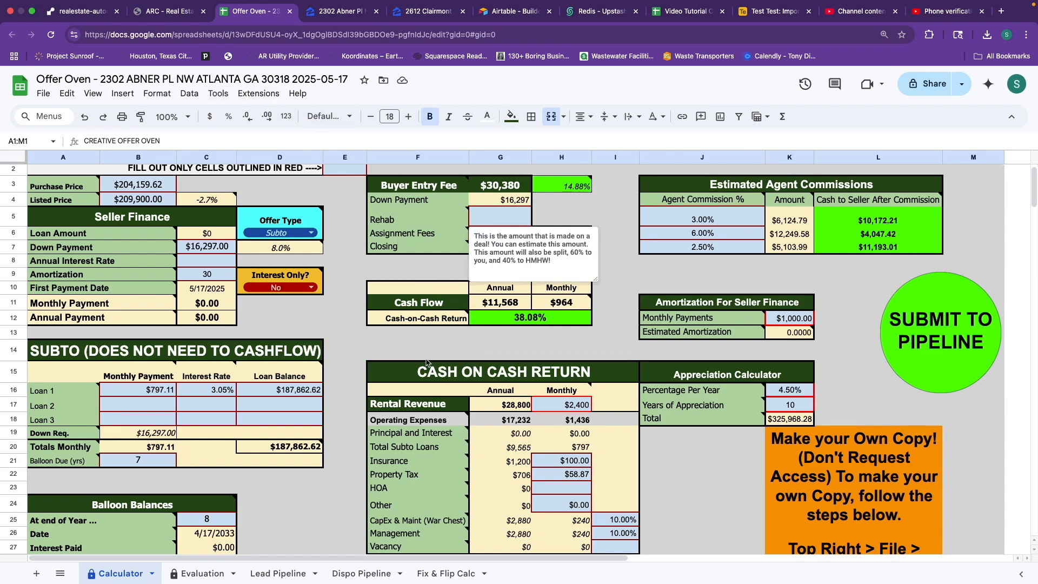
left_click(483, 350)
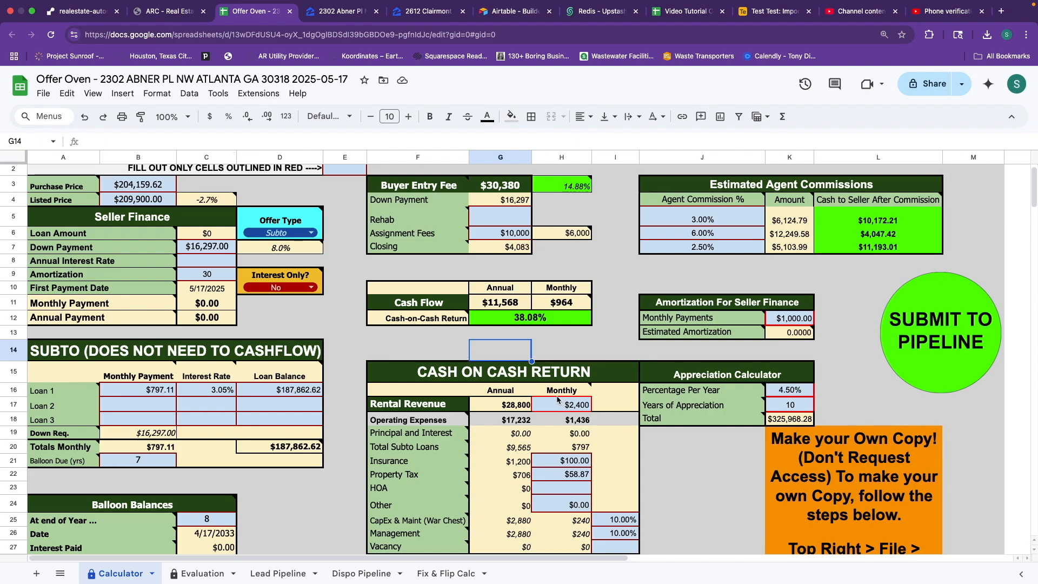
Compare the first completed offer's Section 8 Rent on the dashboard with the monthly rental revenue in the Offer Oven sheet.
left_click(165, 15)
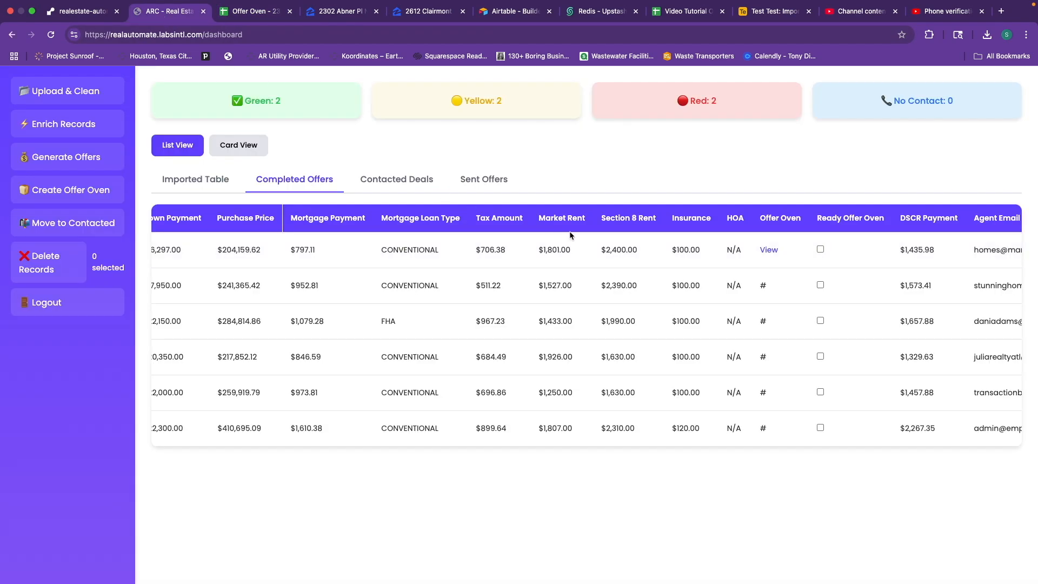
scroll(638, 249, "right", 2)
scroll(638, 249, "right", 1)
left_click_drag(602, 250, 567, 246)
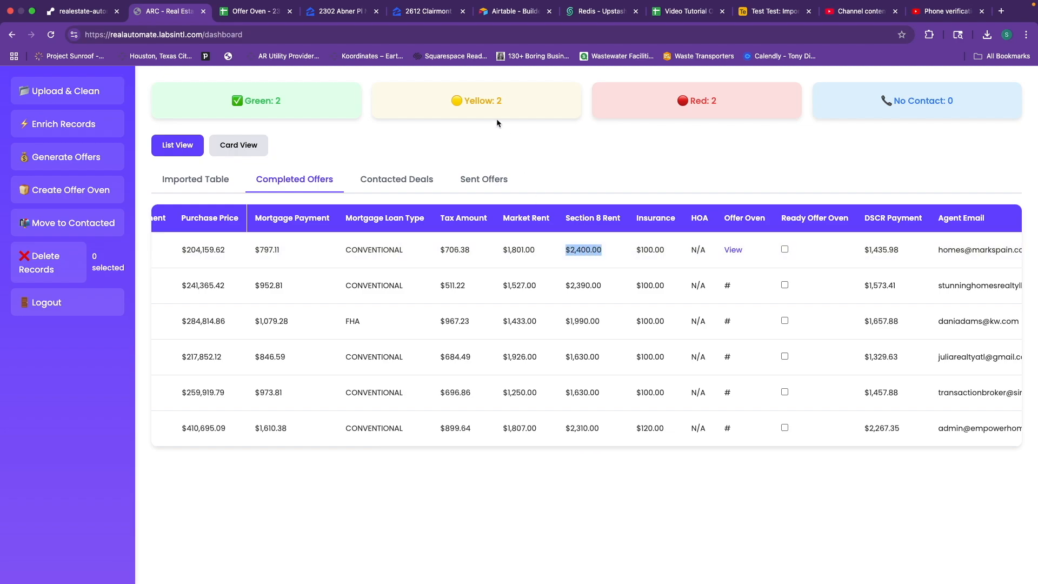
left_click(263, 14)
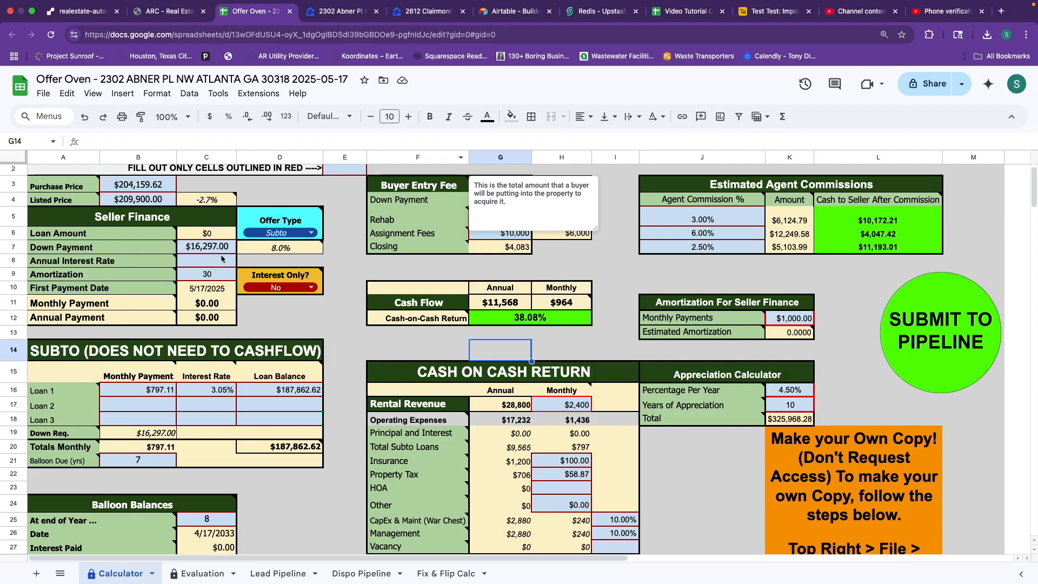
Examine the calculator's cash-on-cash return section and select the Seller Finance down payment cell.
left_click(339, 278)
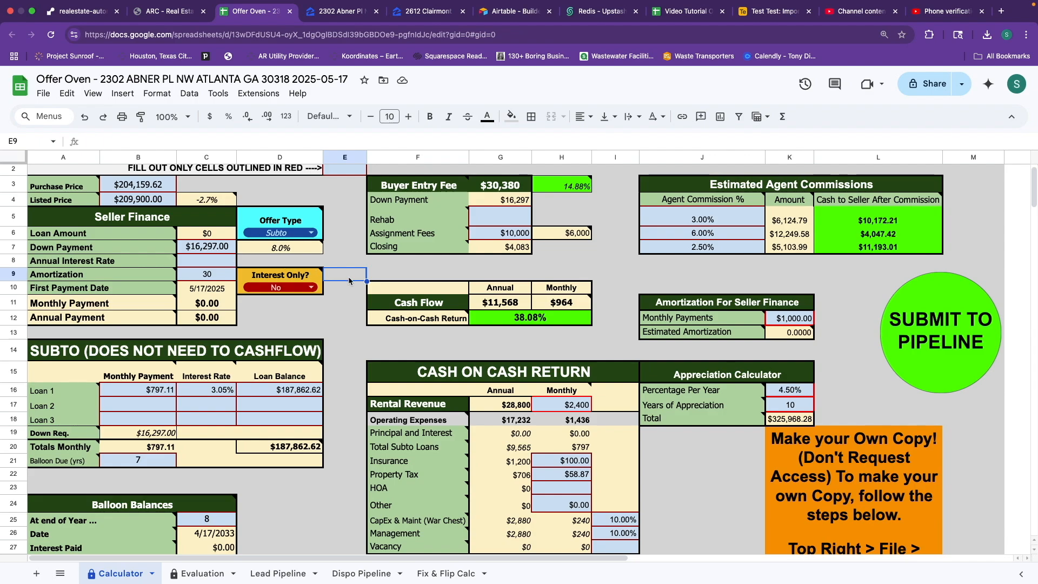
scroll(518, 333, "down", 2)
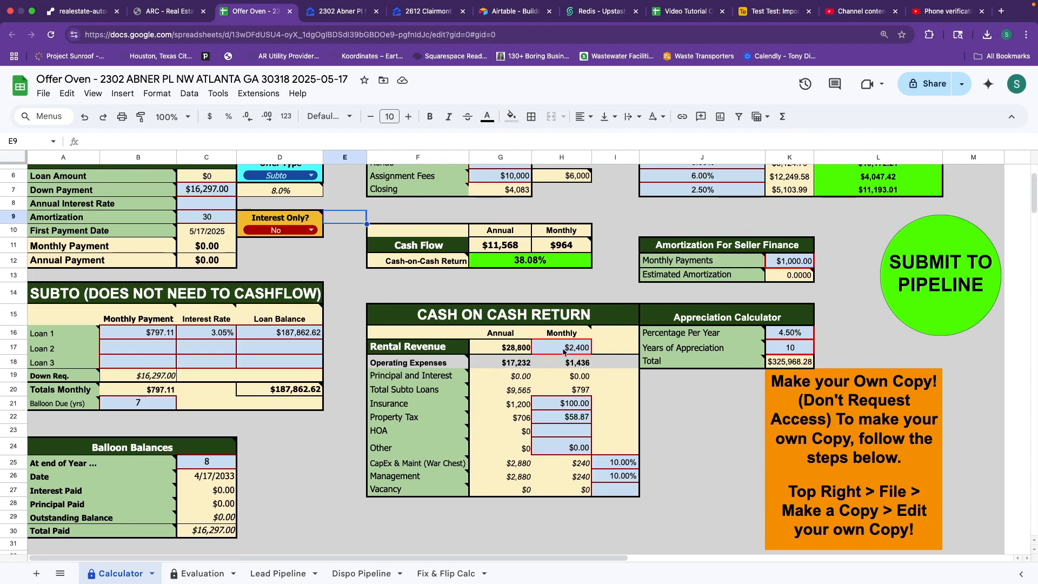
scroll(564, 352, "up", 3)
left_click(200, 275)
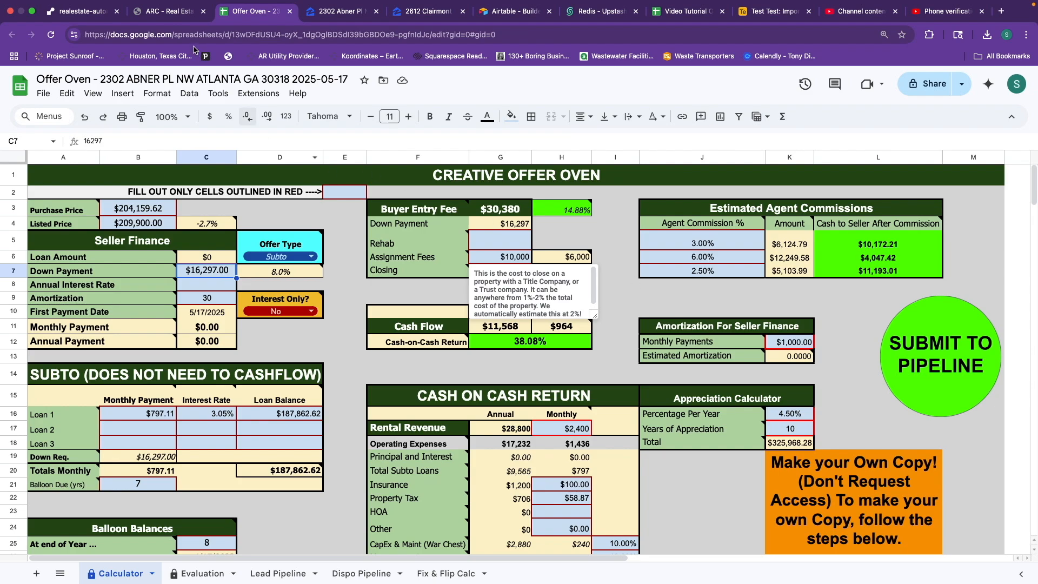
Switch between the dashboard and the Offer Oven sheet to recheck the first offer's tax, rent and insurance figures.
left_click(166, 17)
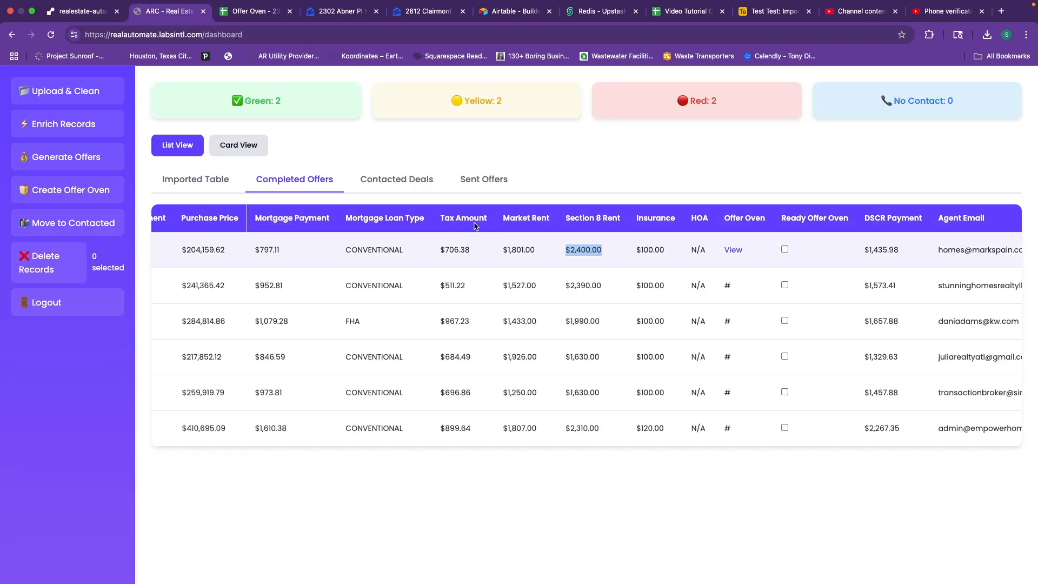
left_click(268, 19)
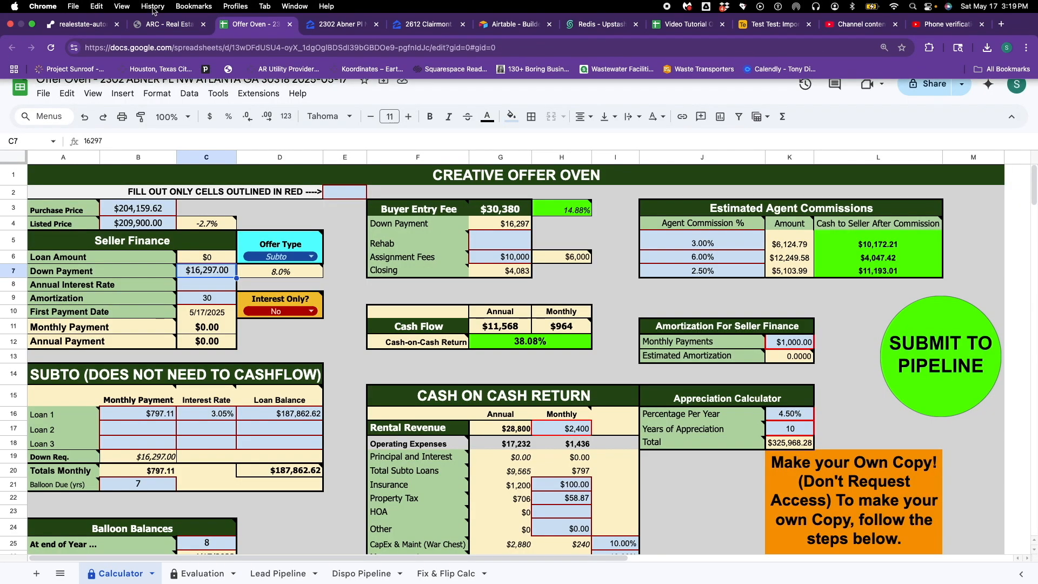
left_click(165, 30)
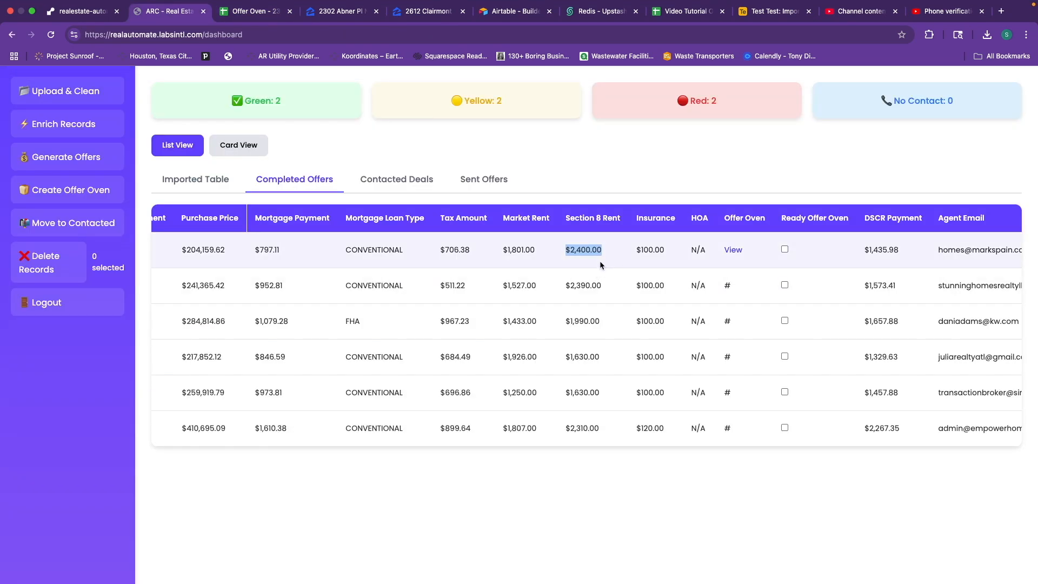
scroll(573, 254, "right", 3)
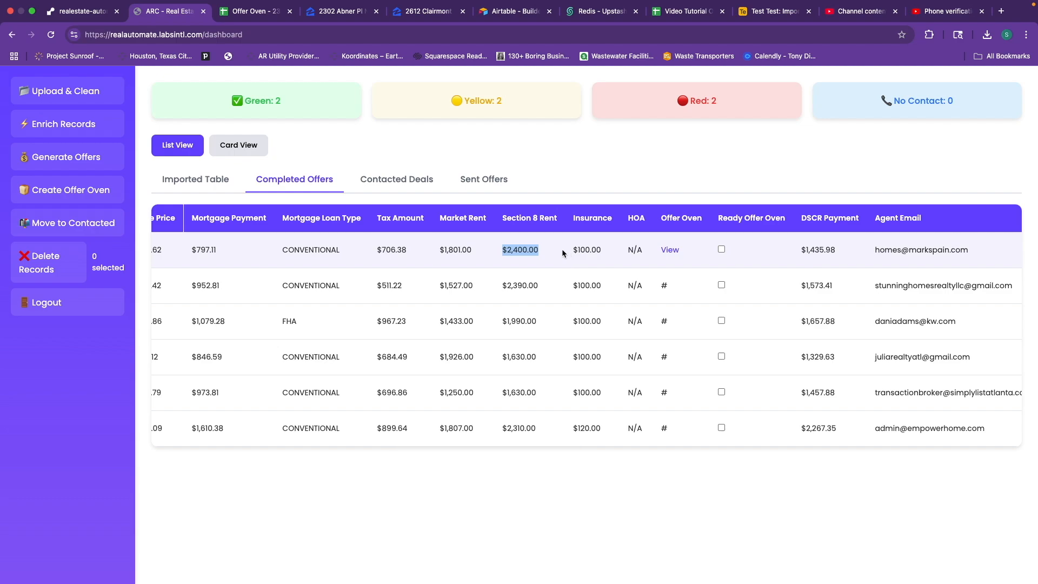
Set the first three completed offers' call statuses to Spoke to Agent, No Answer and Left Voicemail, in row order.
scroll(561, 248, "left", 10)
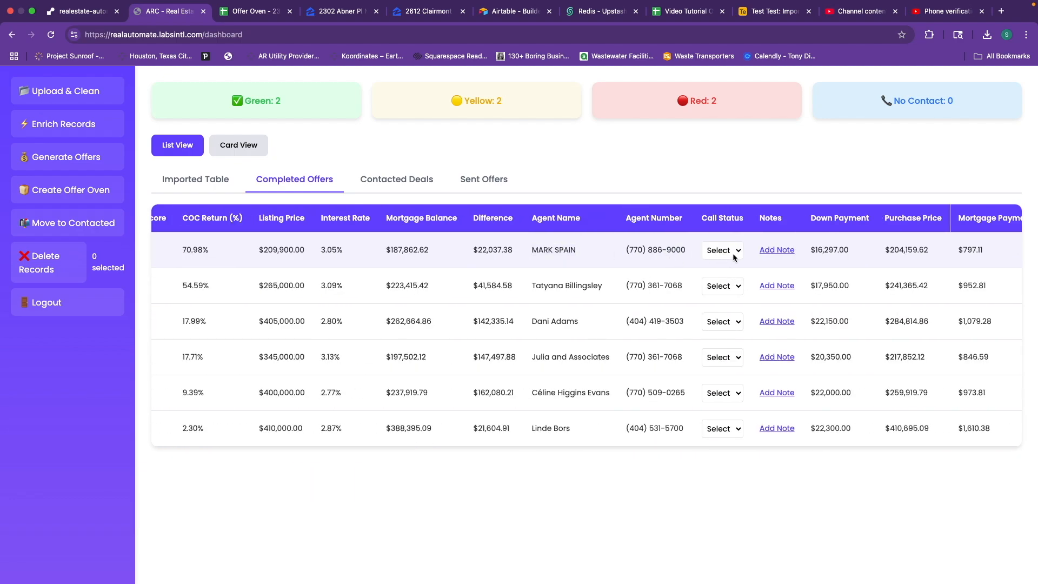
left_click(732, 254)
left_click(736, 285)
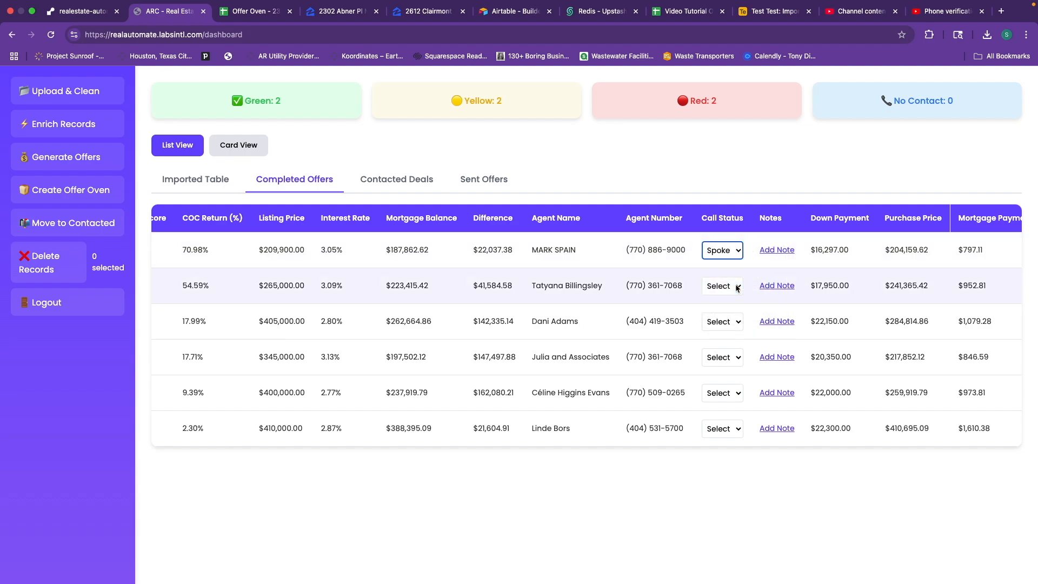
left_click(737, 287)
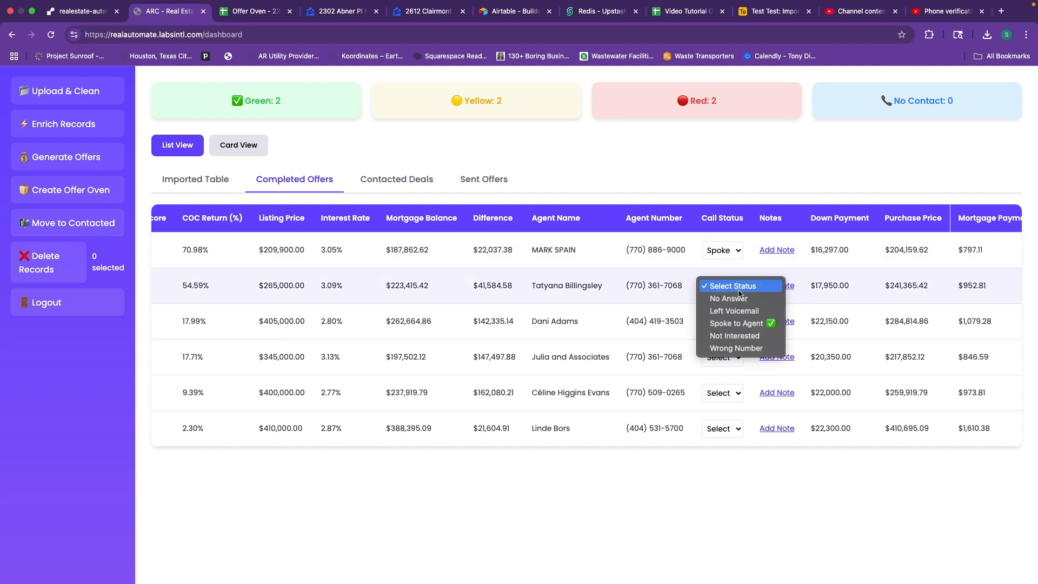
left_click(738, 299)
left_click(738, 323)
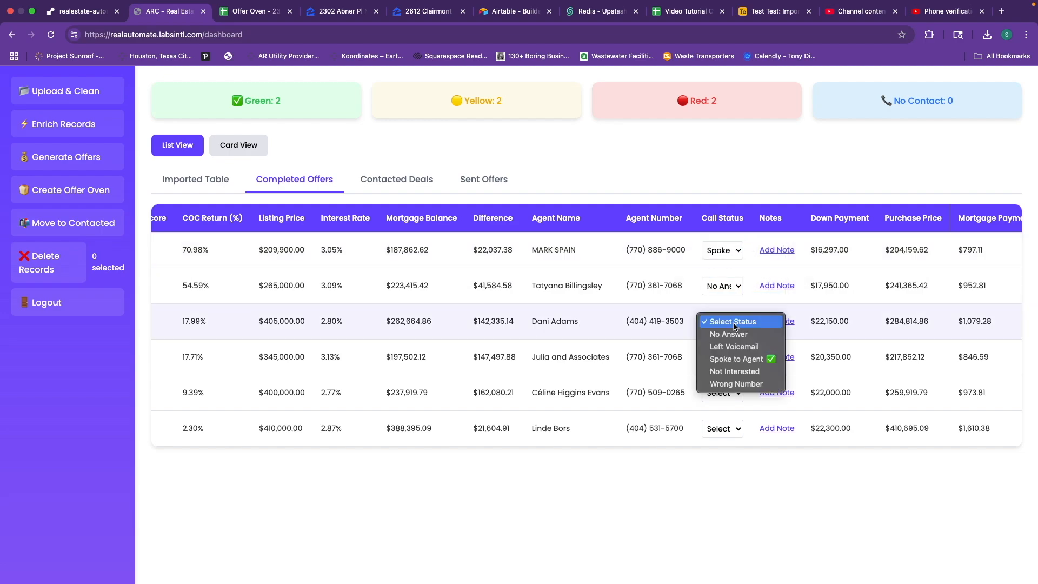
left_click(739, 346)
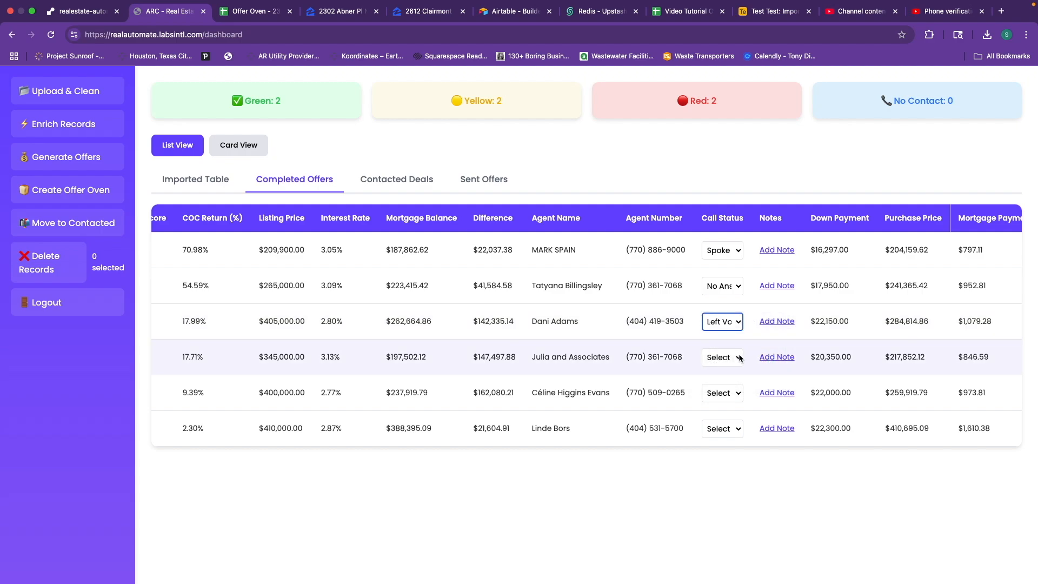
Set the fourth offer's call status to Spoke to Agent and the last two to No Answer, then recheck the first offer's status options.
left_click(739, 358)
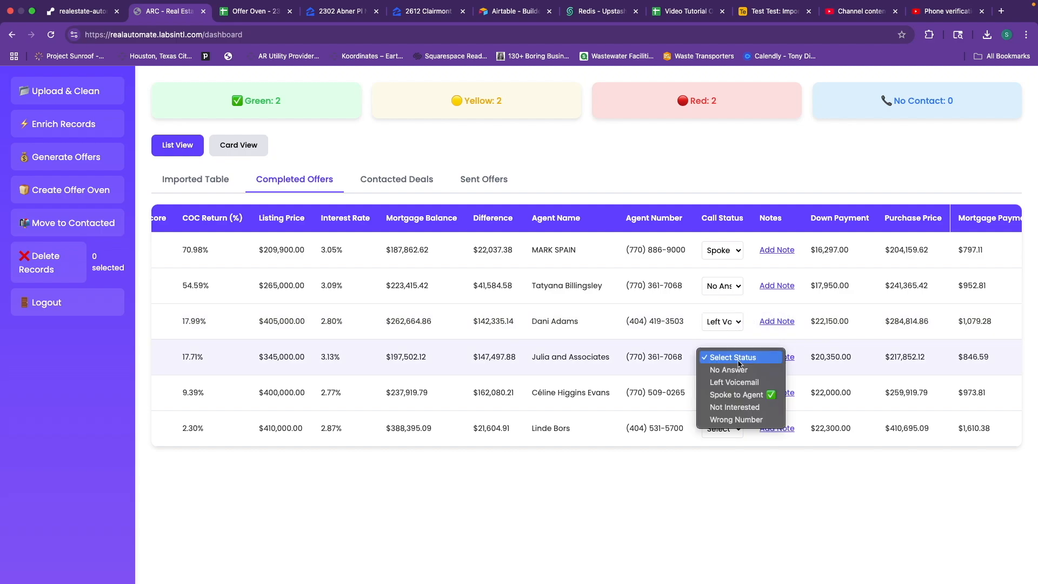
left_click(736, 394)
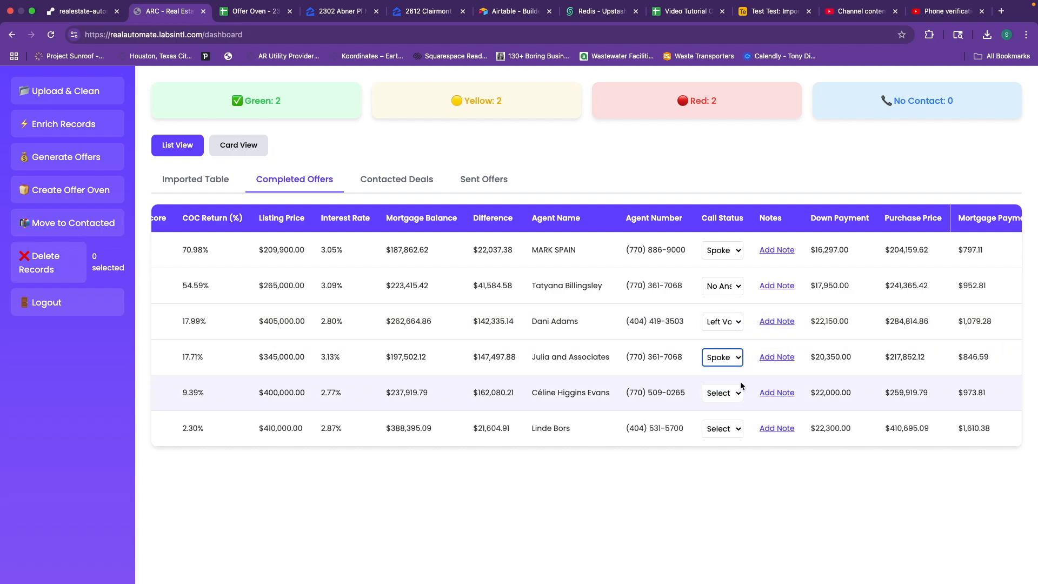
left_click(733, 394)
left_click(726, 405)
left_click(725, 429)
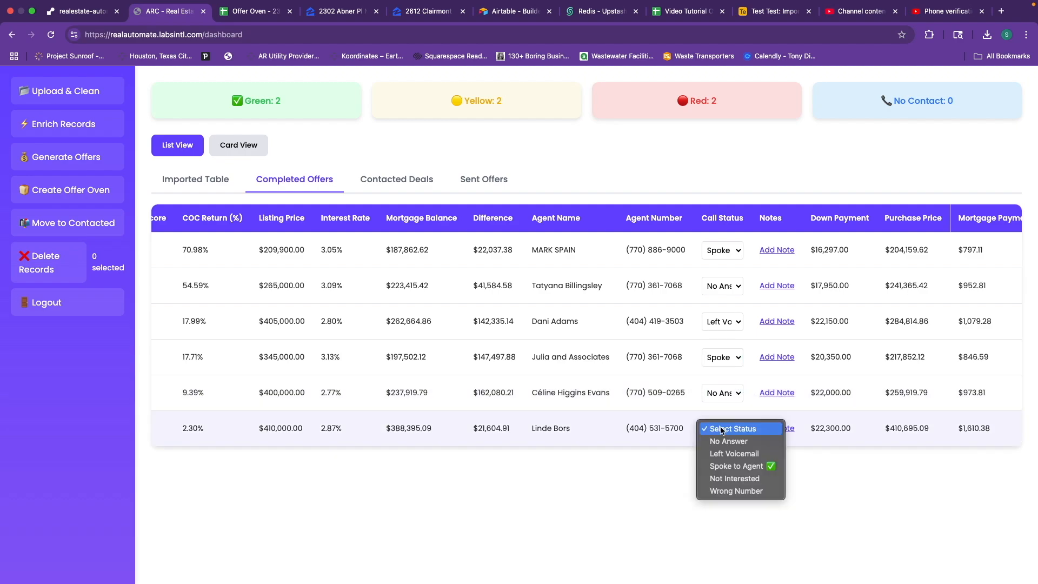
left_click(725, 440)
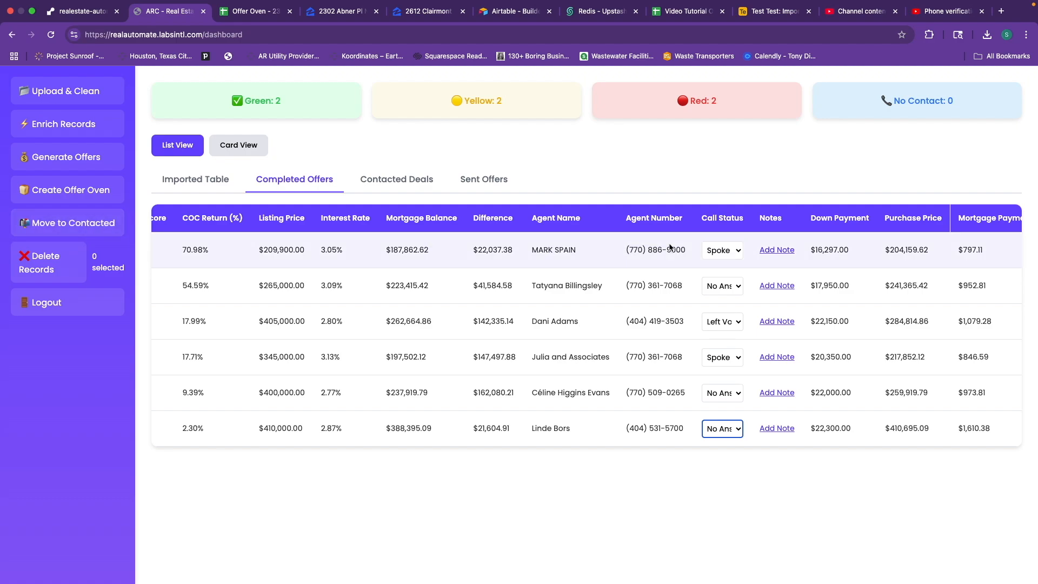
left_click(722, 251)
left_click(635, 245)
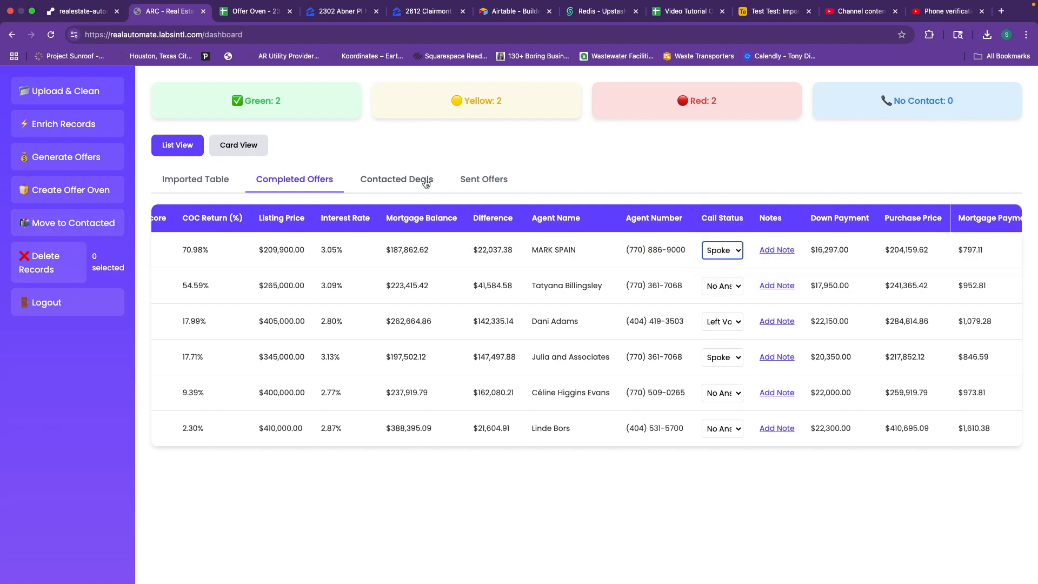
Move the completed offers marked Spoke to Agent into contacted deals and open the Contacted Deals list.
left_click(67, 228)
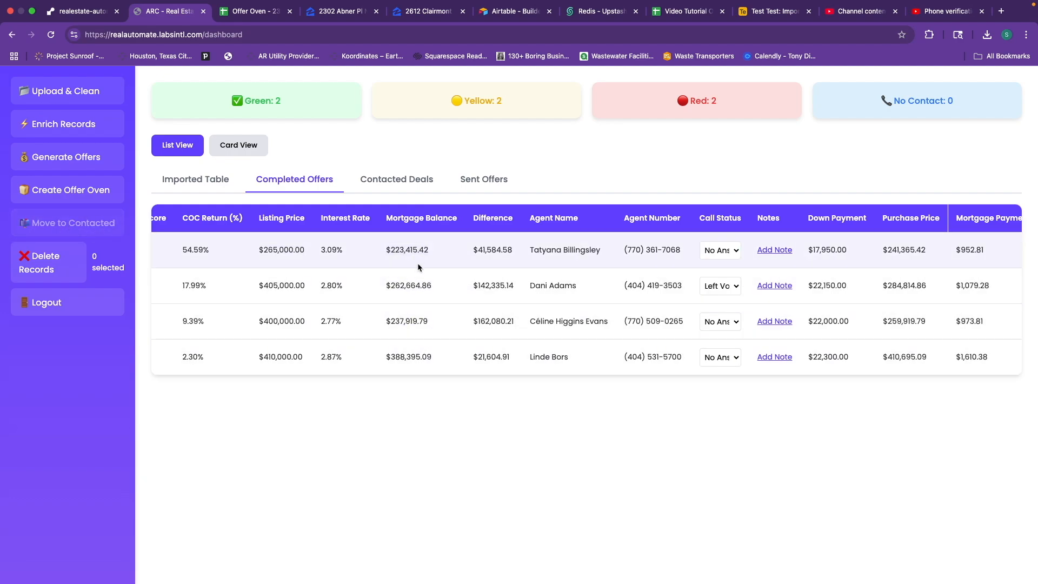
left_click(383, 185)
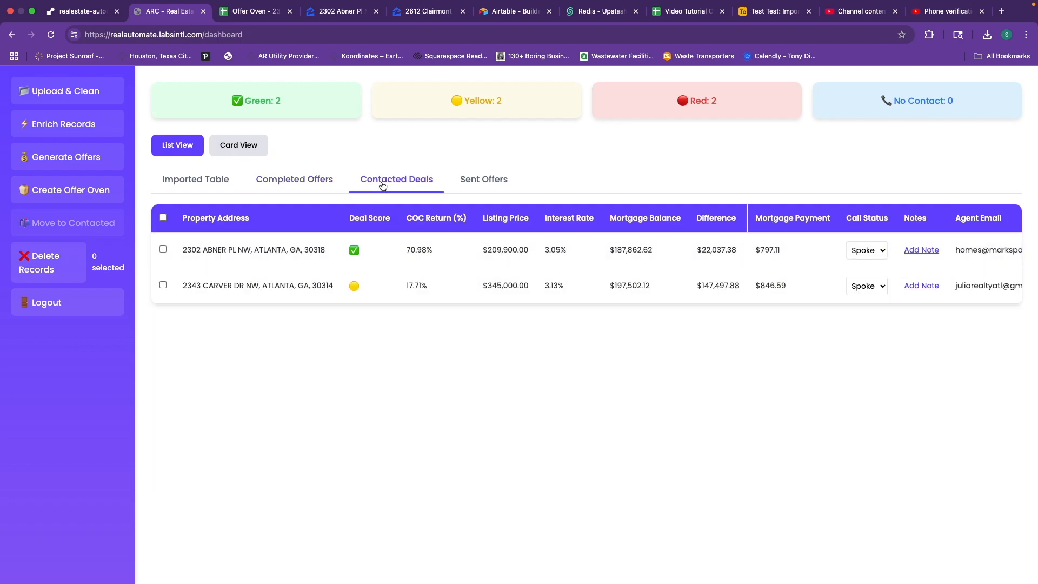
scroll(525, 249, "right", 1)
scroll(525, 250, "right", 4)
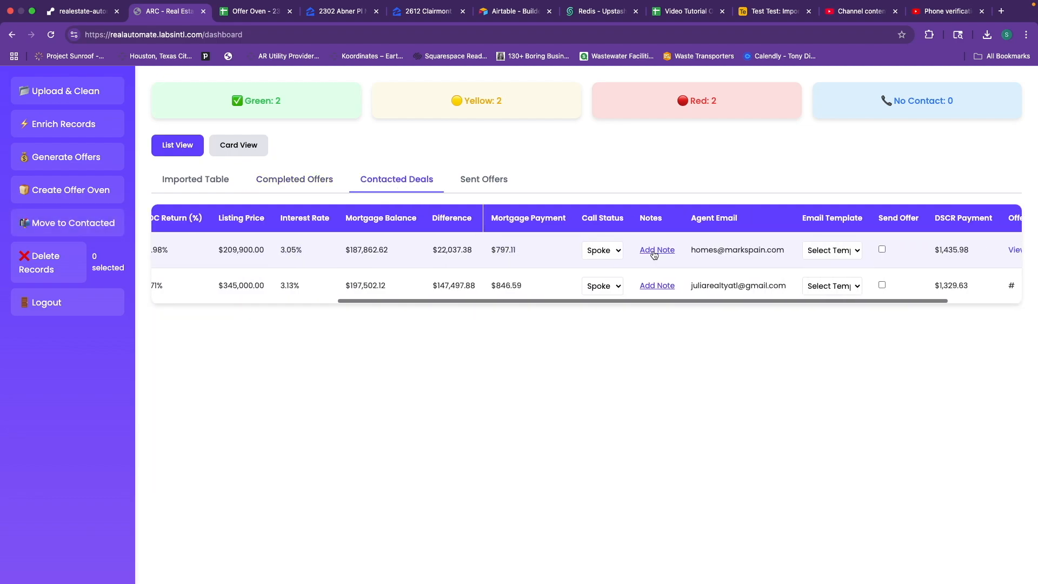
Open the first contacted deal's note entry, dismiss it, and view the email template, send offer and Offer Oven columns.
left_click(653, 249)
left_click(602, 391)
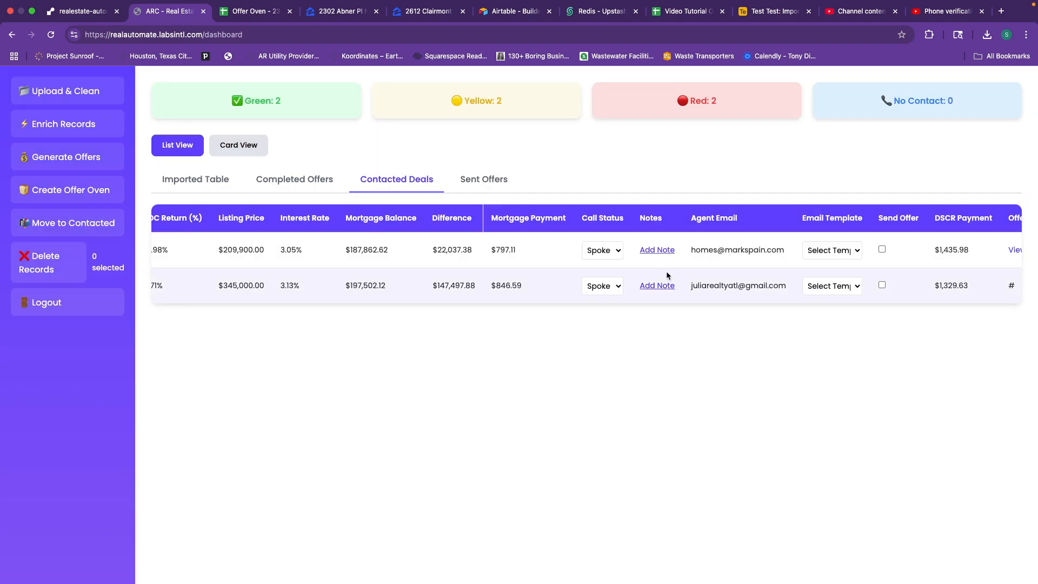
scroll(667, 254, "right", 2)
scroll(666, 248, "right", 1)
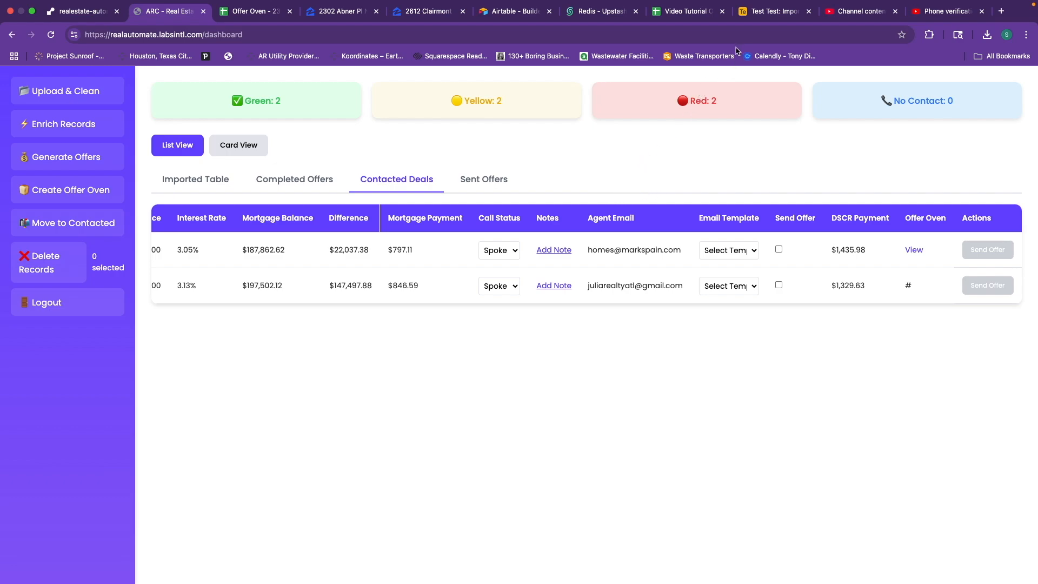
Switch to the Test Test base in Airtable and read the Mortgage Takeover email template's body.
left_click(756, 15)
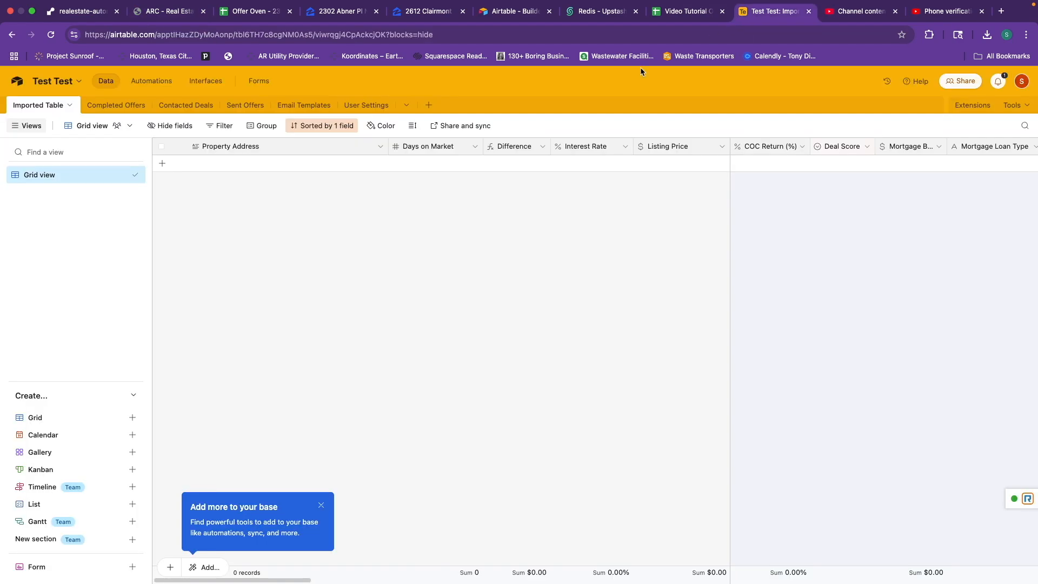
left_click(304, 105)
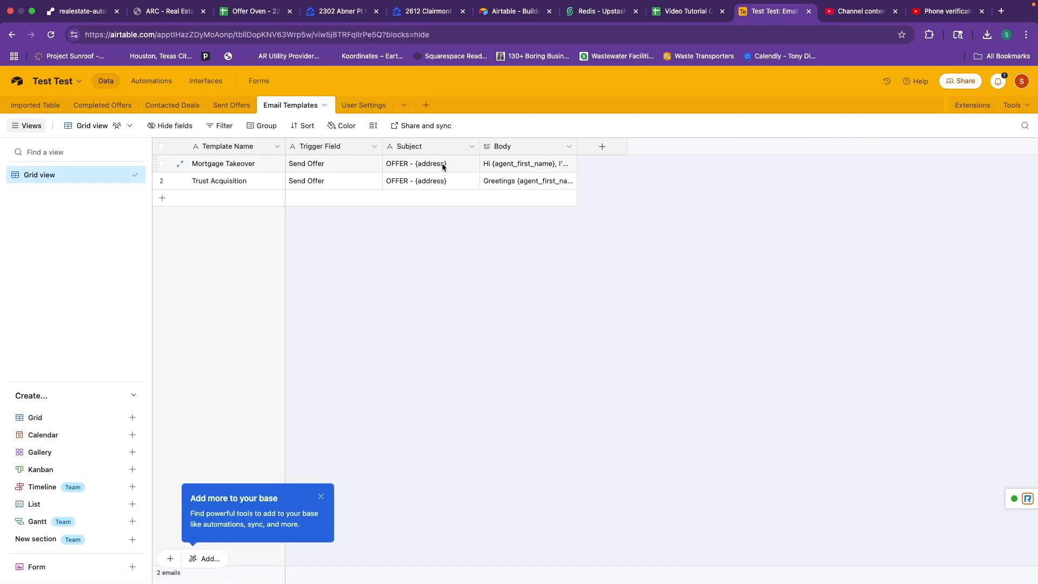
left_click(500, 168)
left_click(501, 166)
scroll(517, 183, "up", 10)
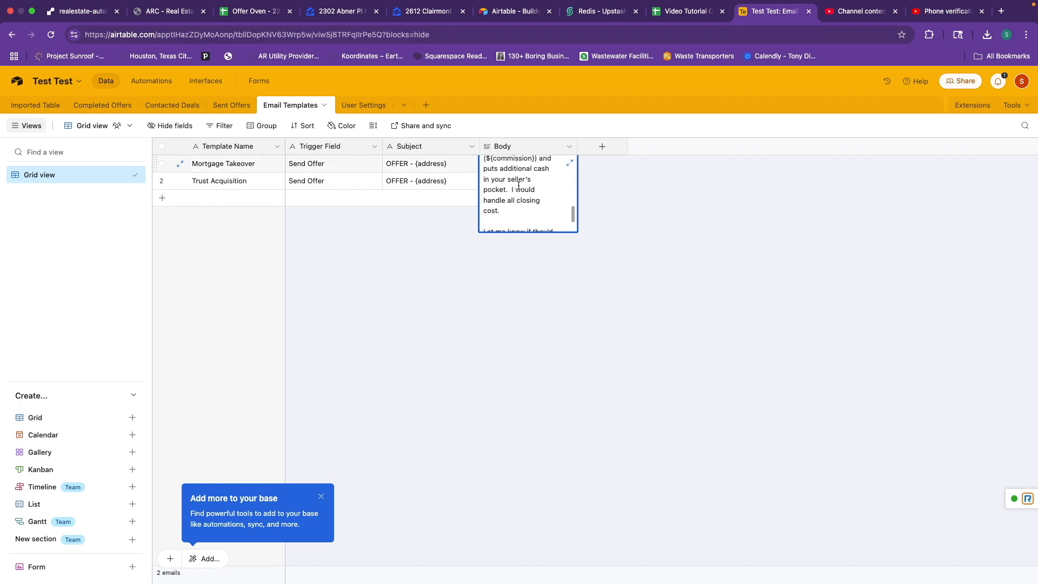
scroll(518, 185, "up", 10)
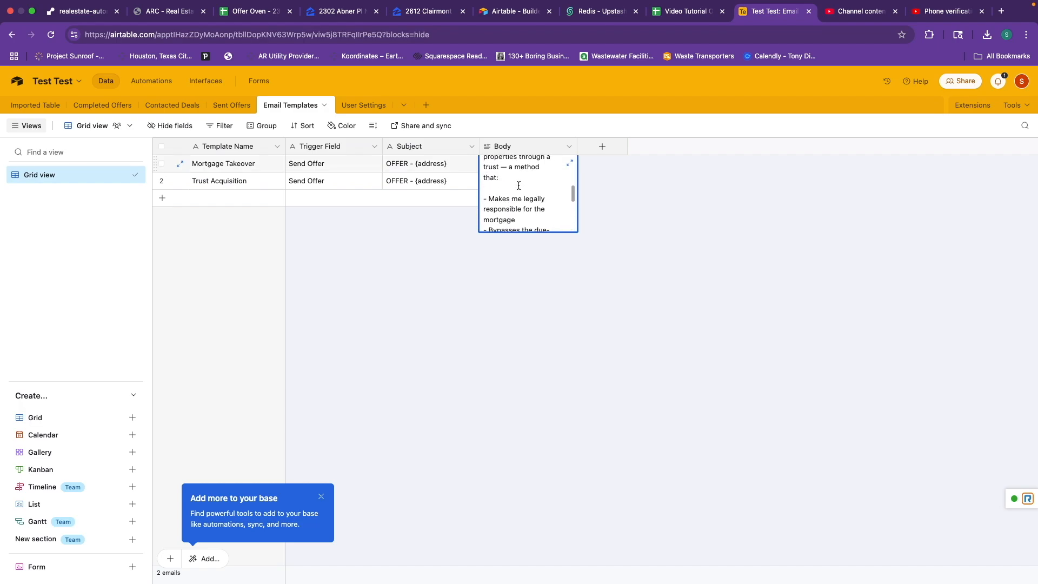
scroll(519, 184, "up", 5)
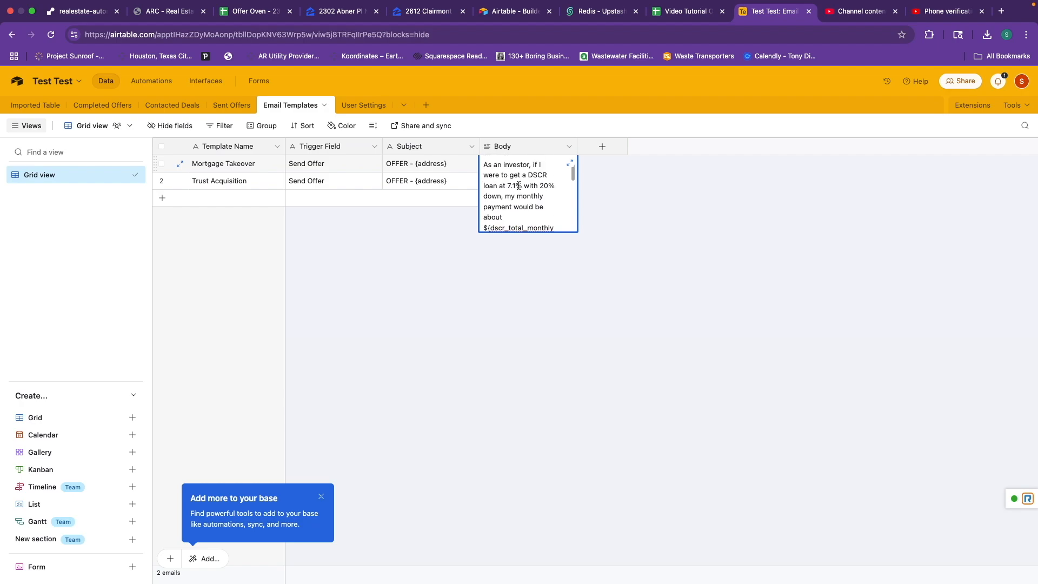
scroll(518, 185, "down", 2)
Check the contacted deals on the dashboard, then return to Airtable and examine the Mortgage Takeover body's DSCR, rent and down payment placeholders.
key("super+2")
left_click(403, 181)
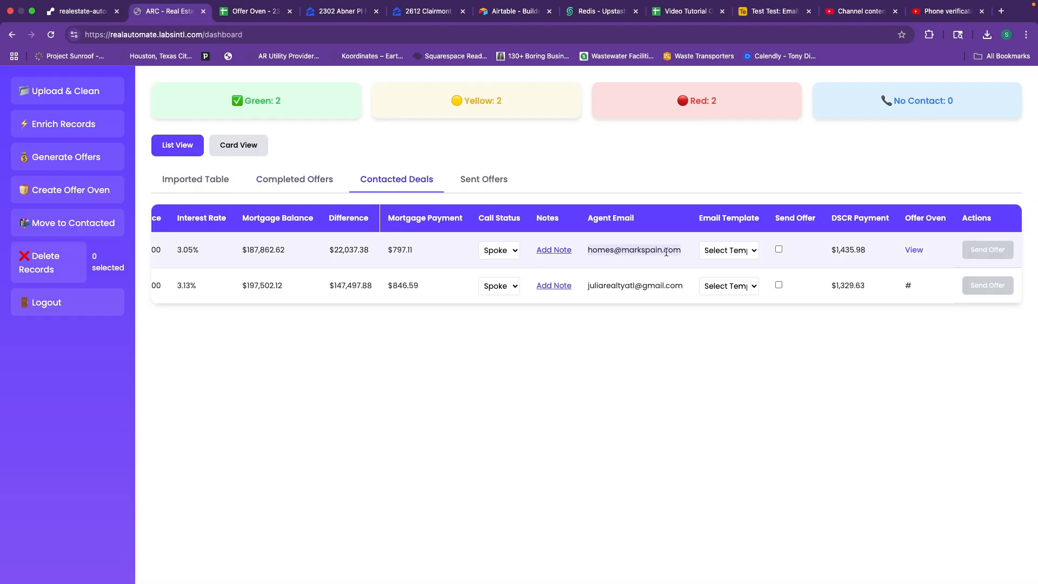
left_click(760, 20)
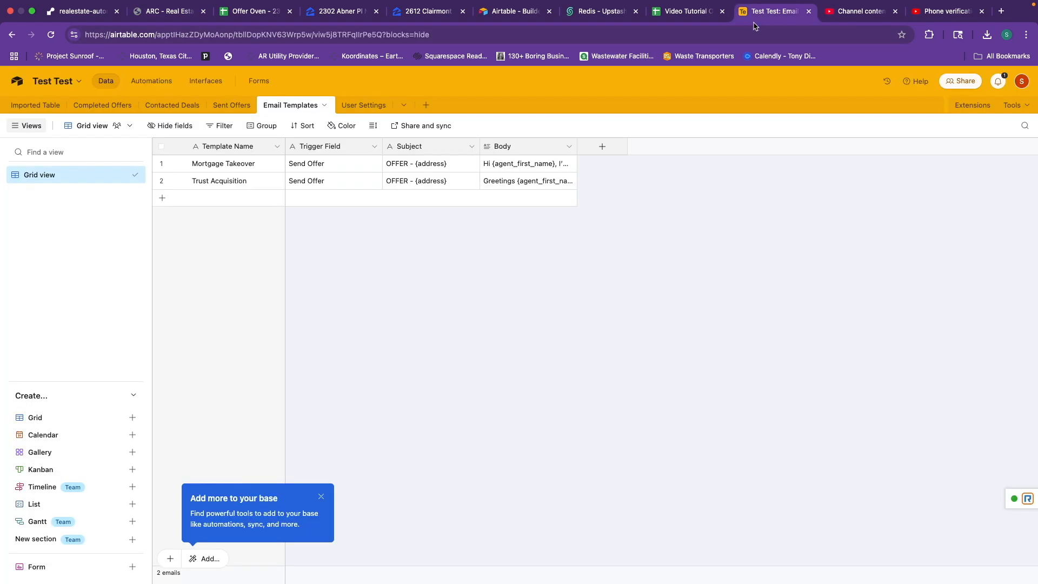
left_click(540, 164)
left_click(538, 165)
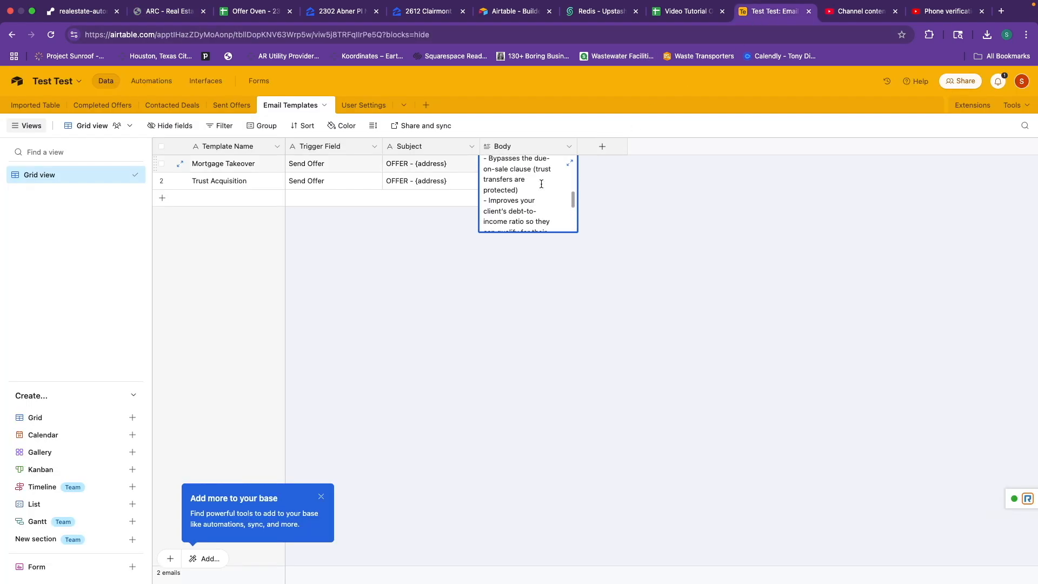
scroll(541, 184, "up", 3)
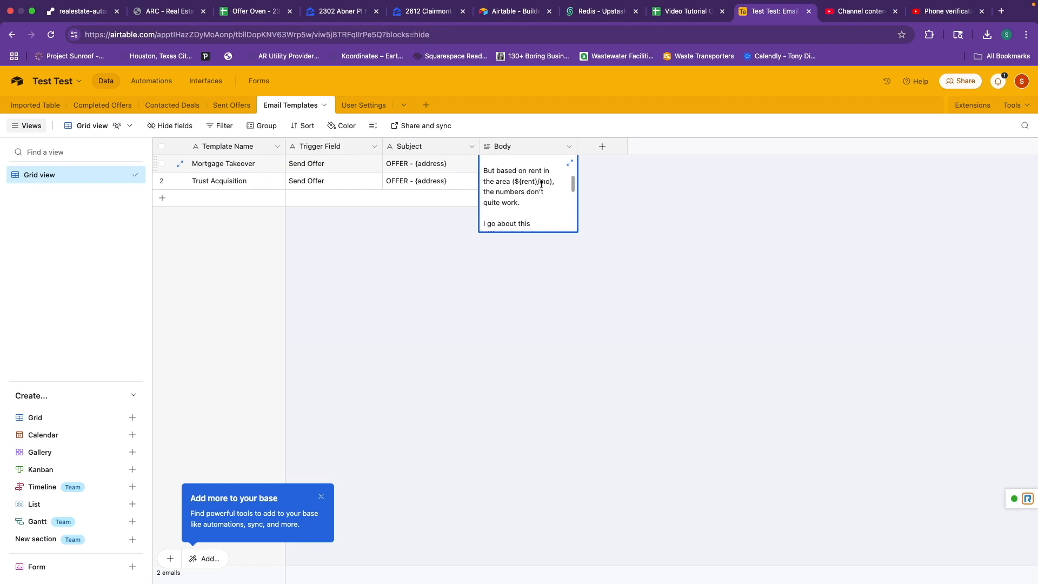
scroll(542, 184, "down", 5)
scroll(542, 184, "down", 2)
scroll(541, 184, "up", 4)
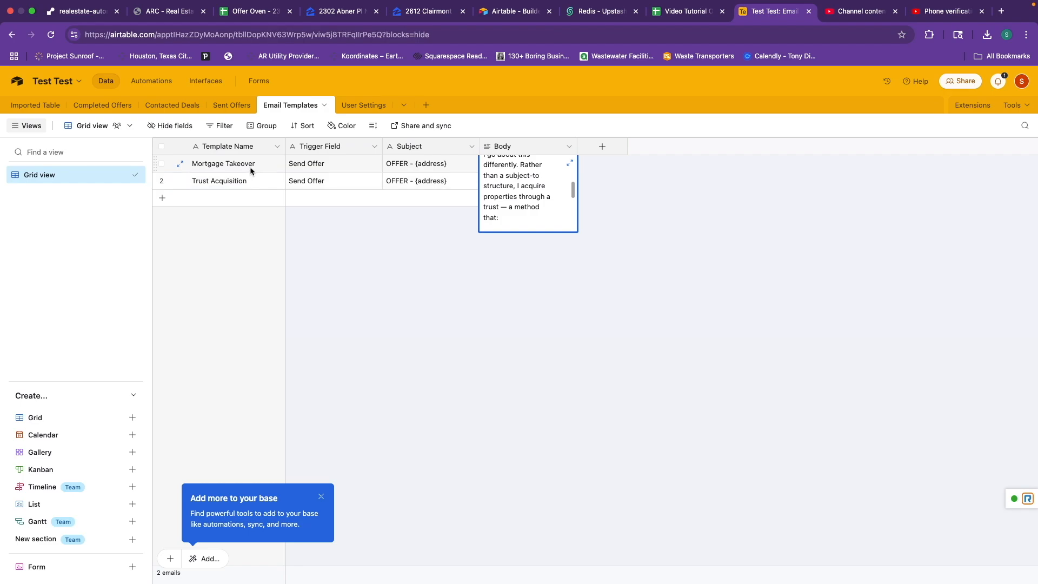
scroll(538, 179, "up", 5)
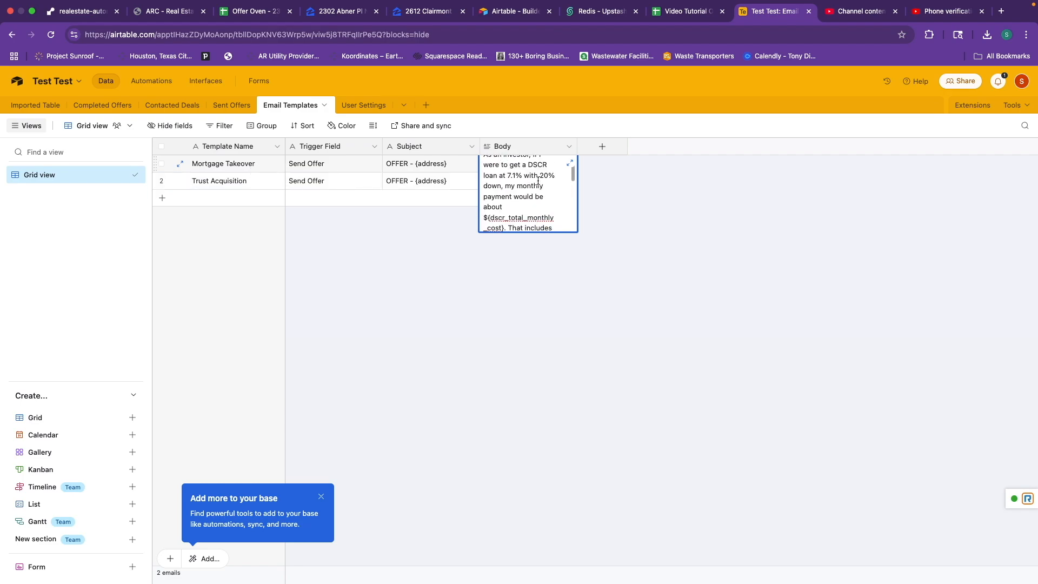
scroll(538, 181, "down", 3)
scroll(538, 181, "up", 4)
scroll(538, 181, "down", 8)
scroll(539, 177, "down", 6)
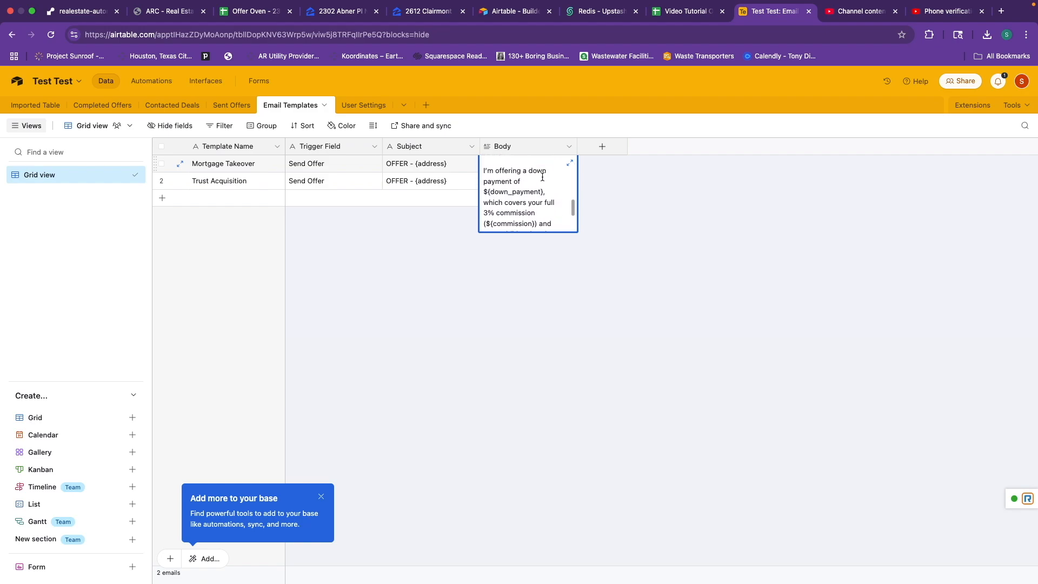
left_click(620, 185)
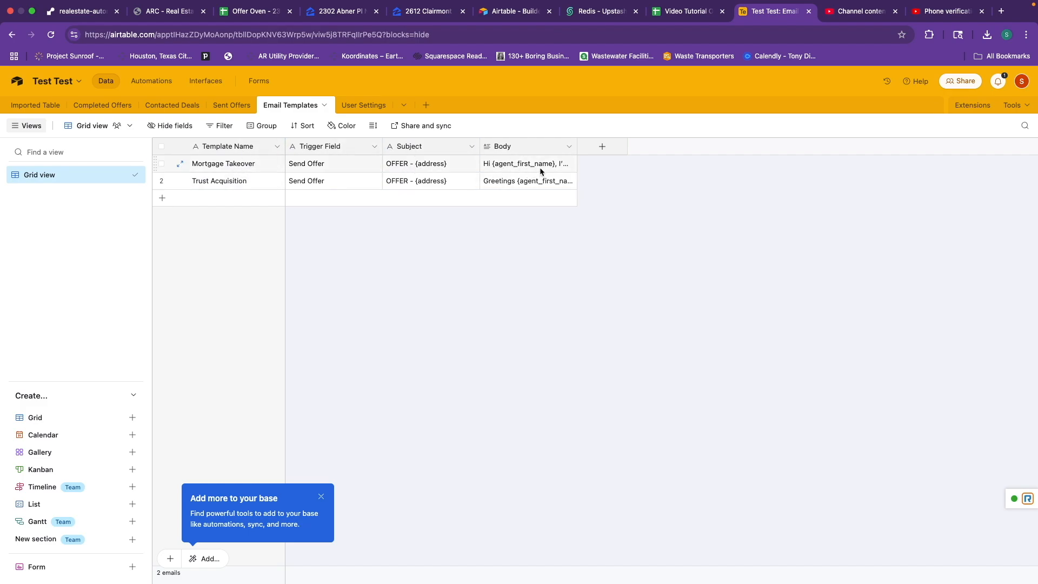
Reopen the Mortgage Takeover body and examine its signature, address and listing price placeholders, leaving the text unedited.
left_click(518, 167)
left_click(518, 167)
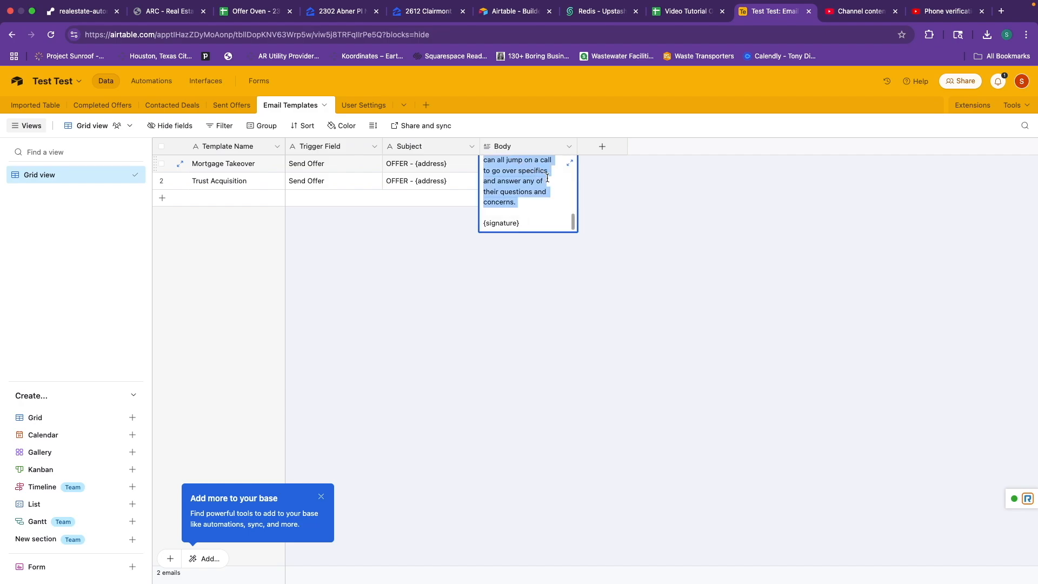
scroll(547, 179, "down", 3)
scroll(548, 178, "up", 10)
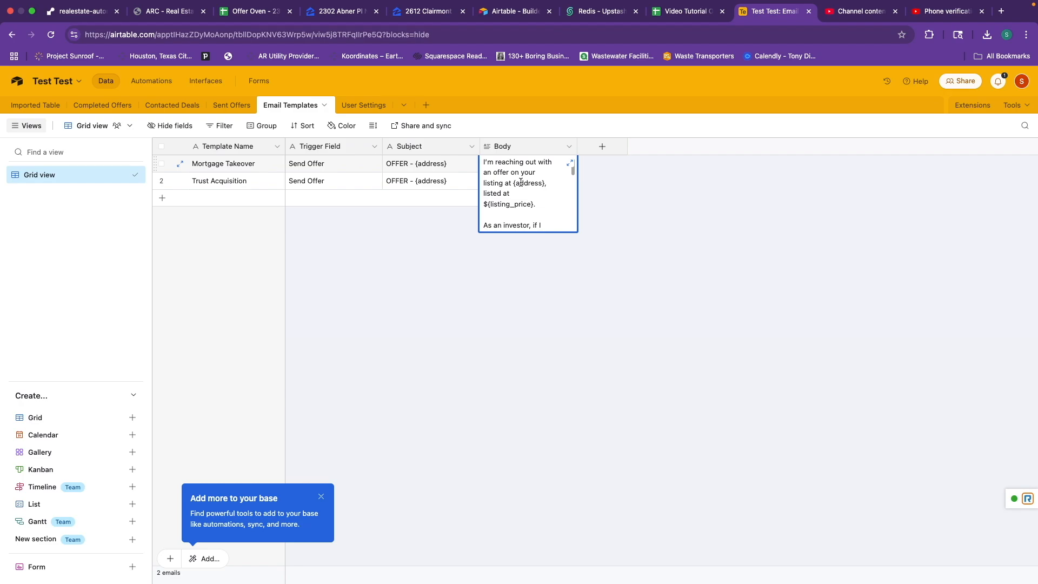
scroll(544, 188, "up", 2)
scroll(541, 187, "down", 3)
scroll(538, 184, "down", 1)
scroll(514, 175, "down", 5)
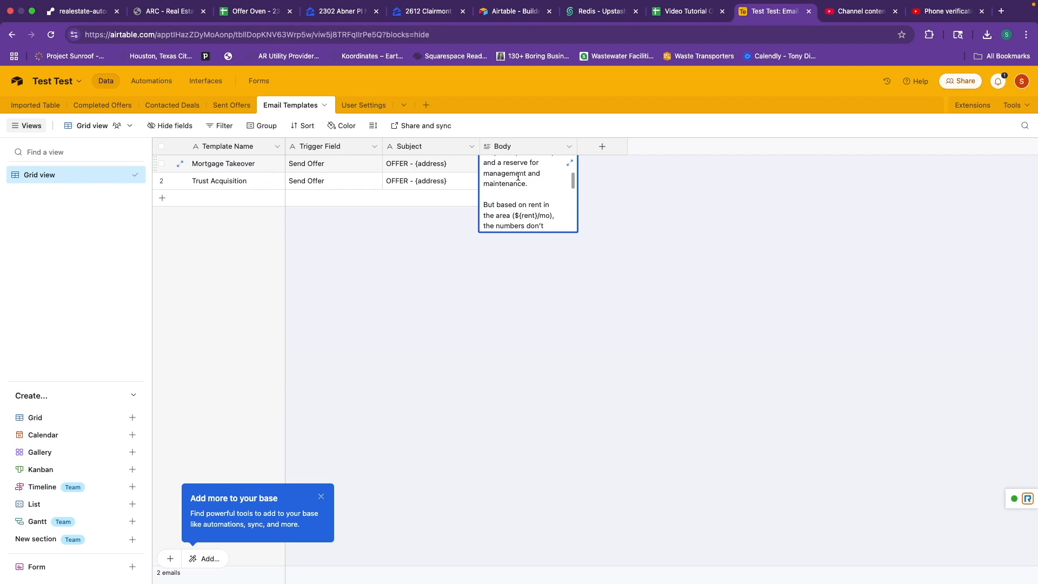
left_click(628, 198)
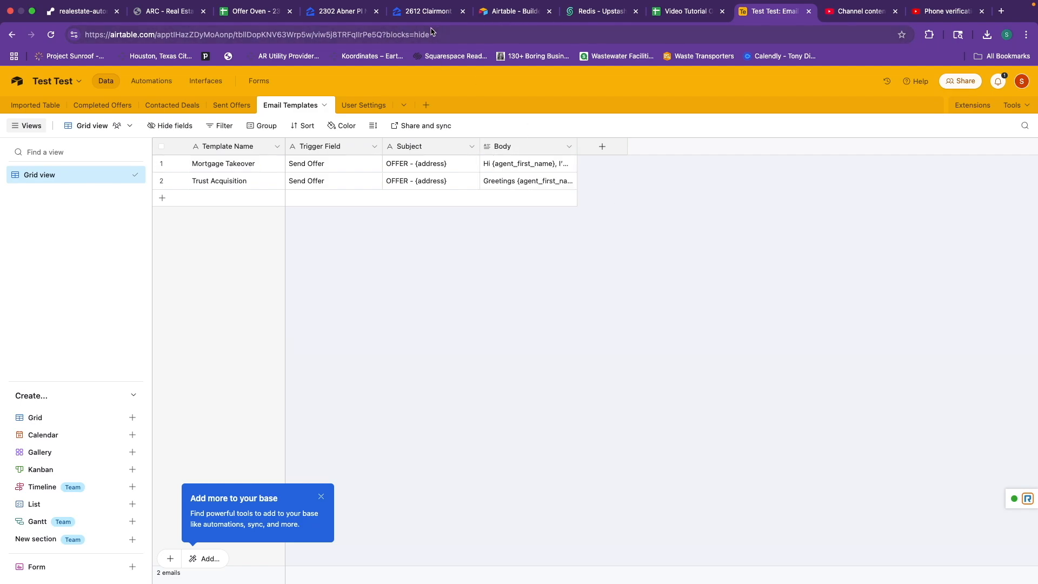
Back on the dashboard, replace the first contacted deal's agent email with a test recipient's address and choose the Trust Acquisition template.
left_click(170, 12)
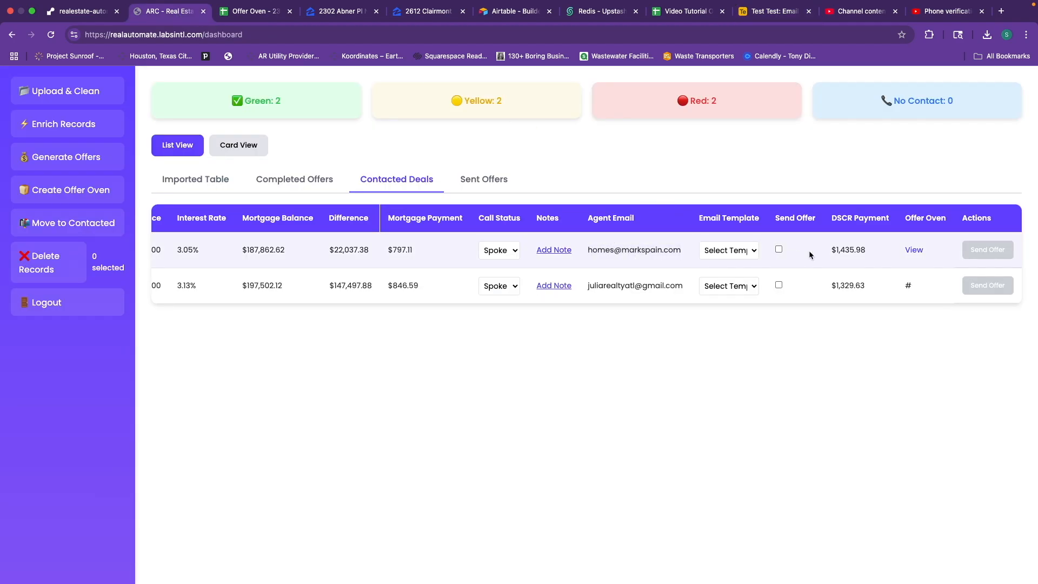
left_click(662, 249)
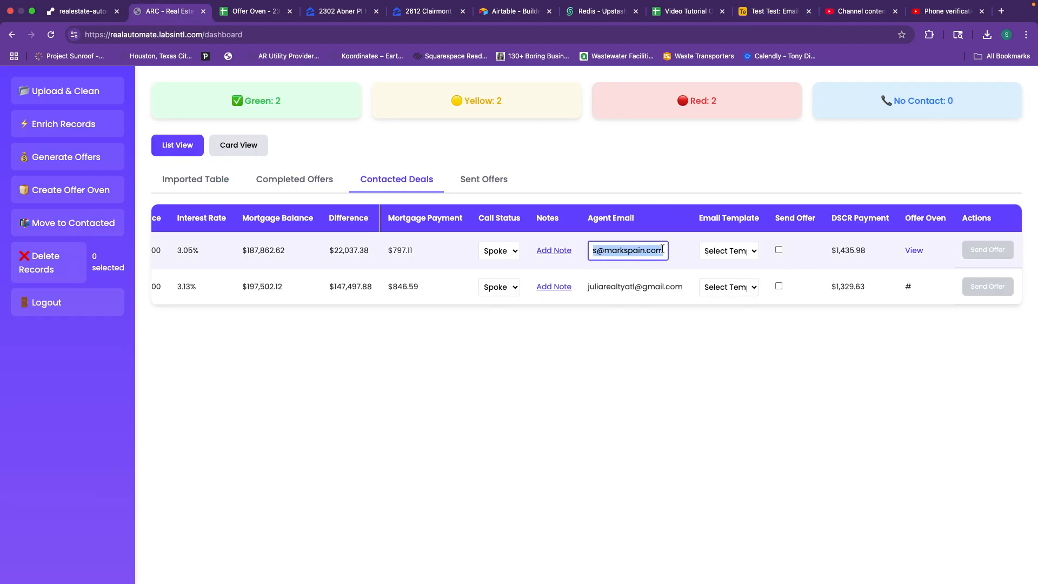
left_click(993, 103)
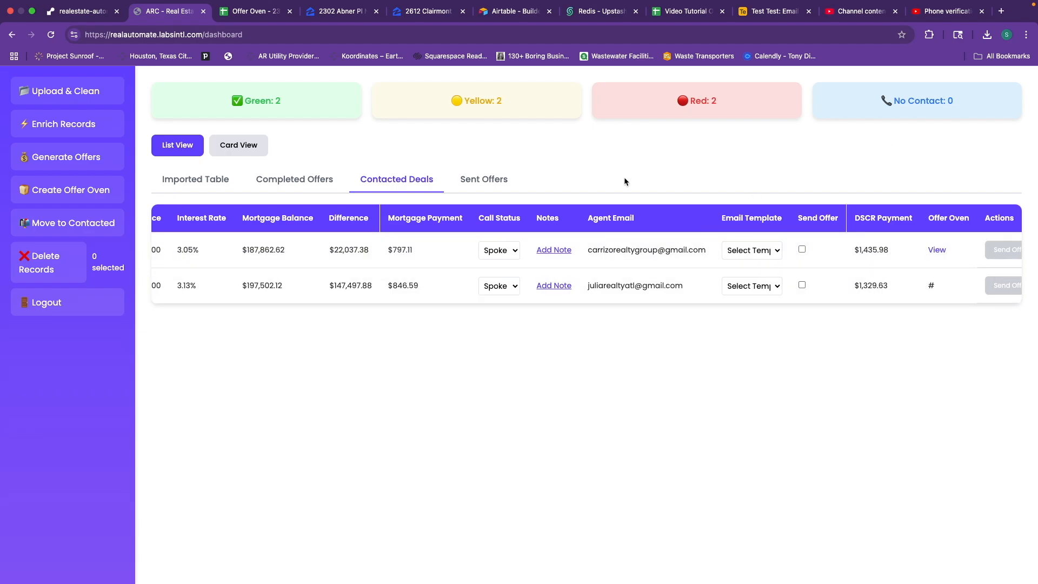
left_click(752, 250)
left_click(762, 275)
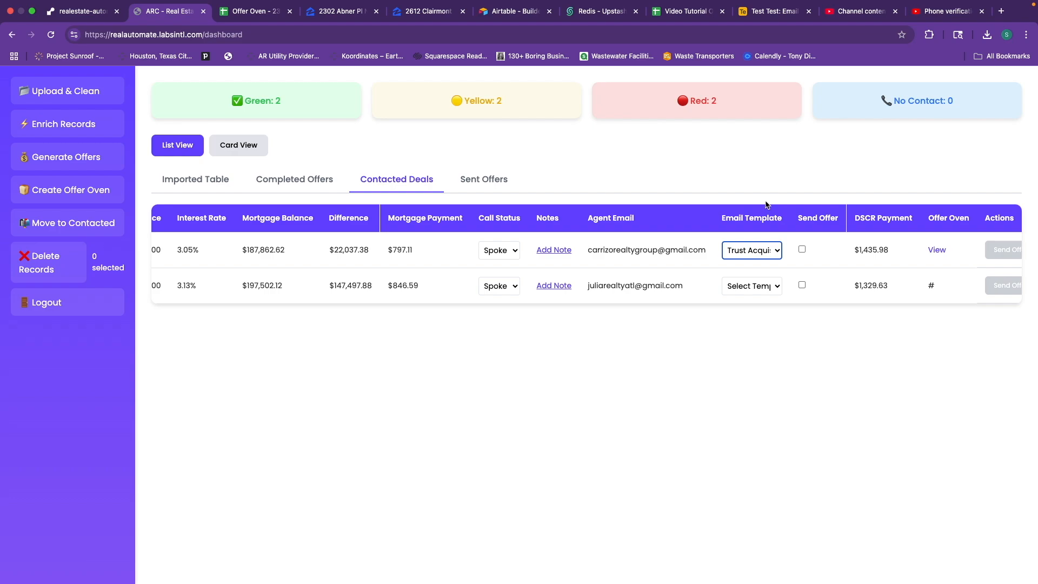
Mark the first contacted deal for sending, send its offer, and open the Sent Offers list.
left_click(802, 249)
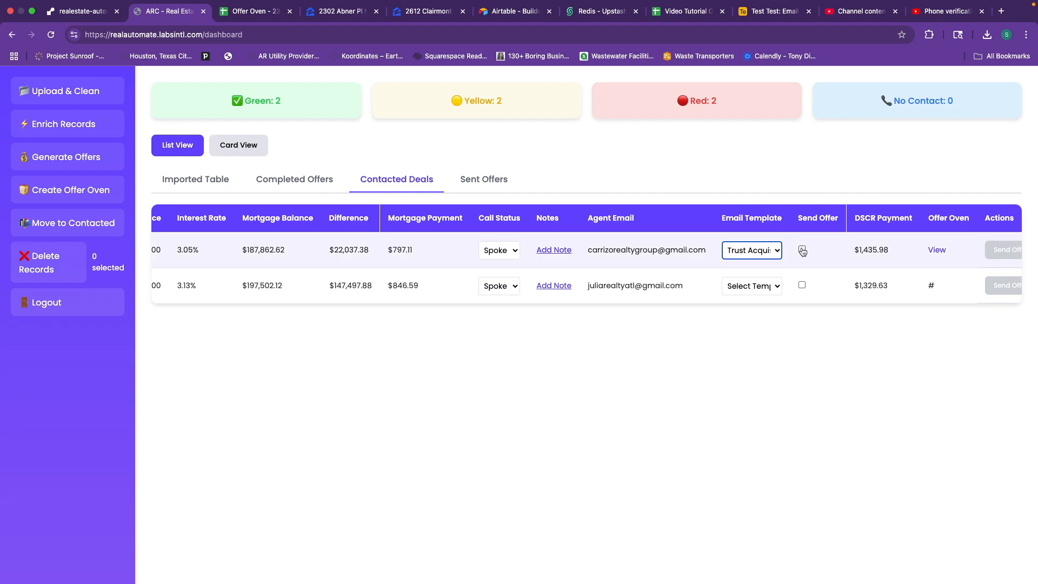
scroll(865, 243, "right", 1)
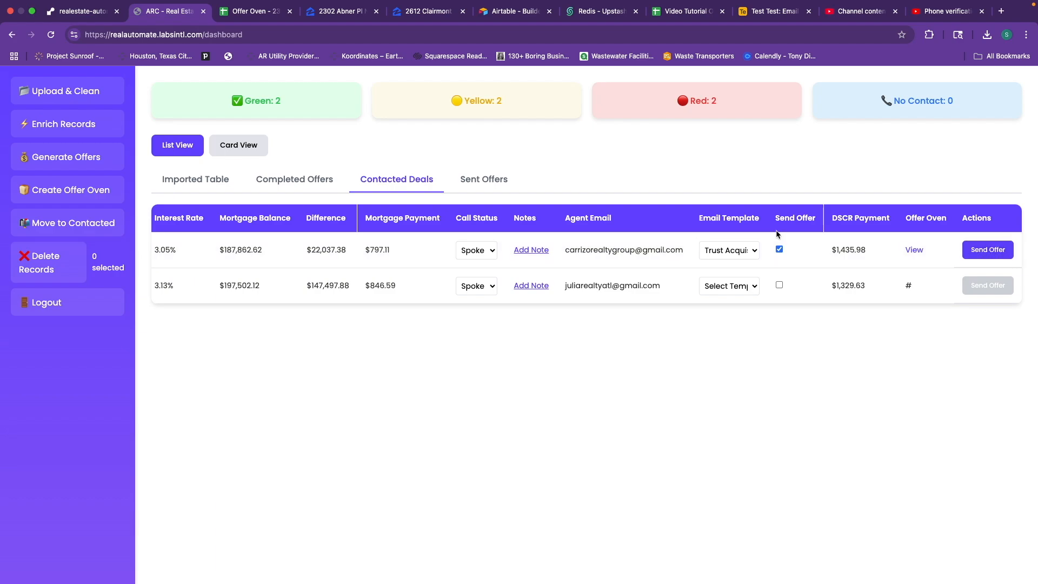
left_click(780, 249)
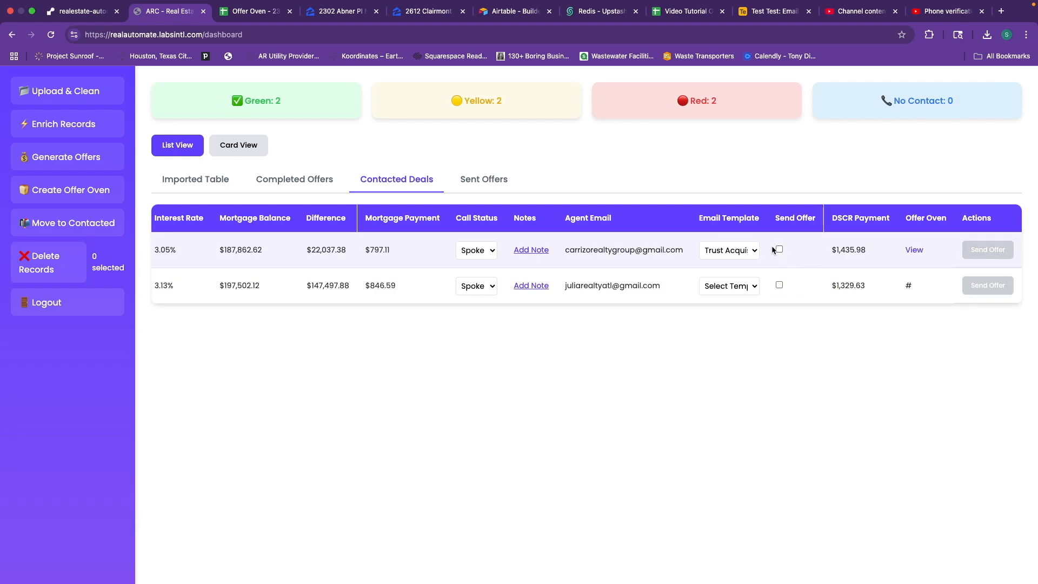
left_click(779, 250)
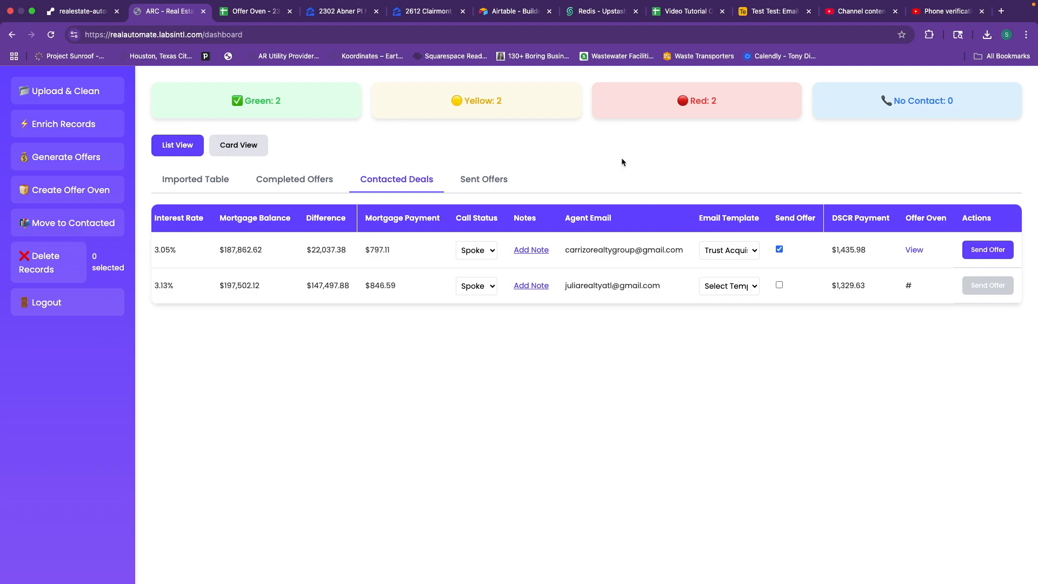
left_click(984, 254)
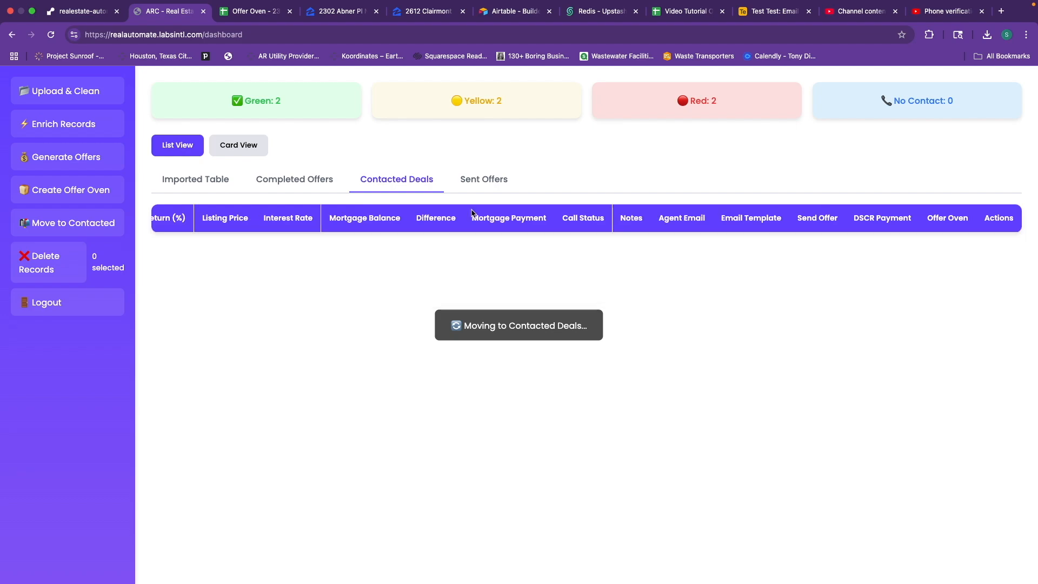
left_click(479, 182)
scroll(553, 244, "right", 2)
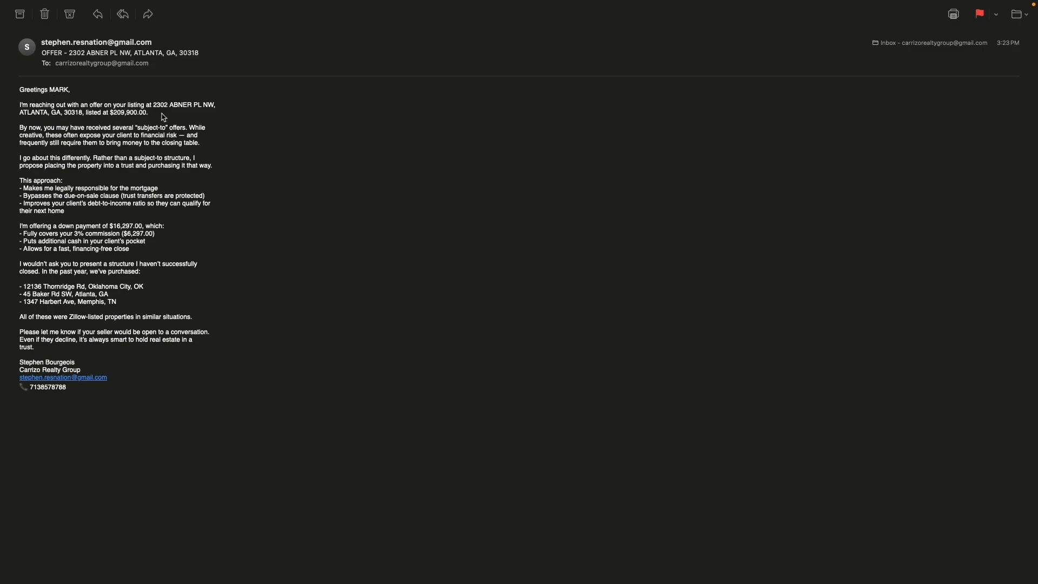
Examine the received offer email in Mail, including its listing price, down payment, commission and signature contact details.
mouse_move(179, 103)
left_click(74, 393)
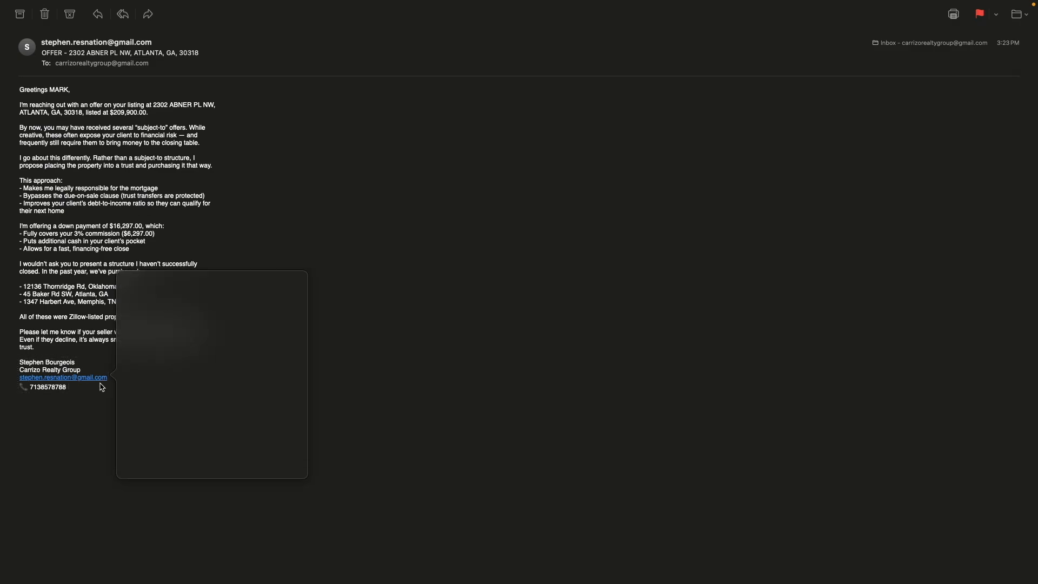
left_click(374, 354)
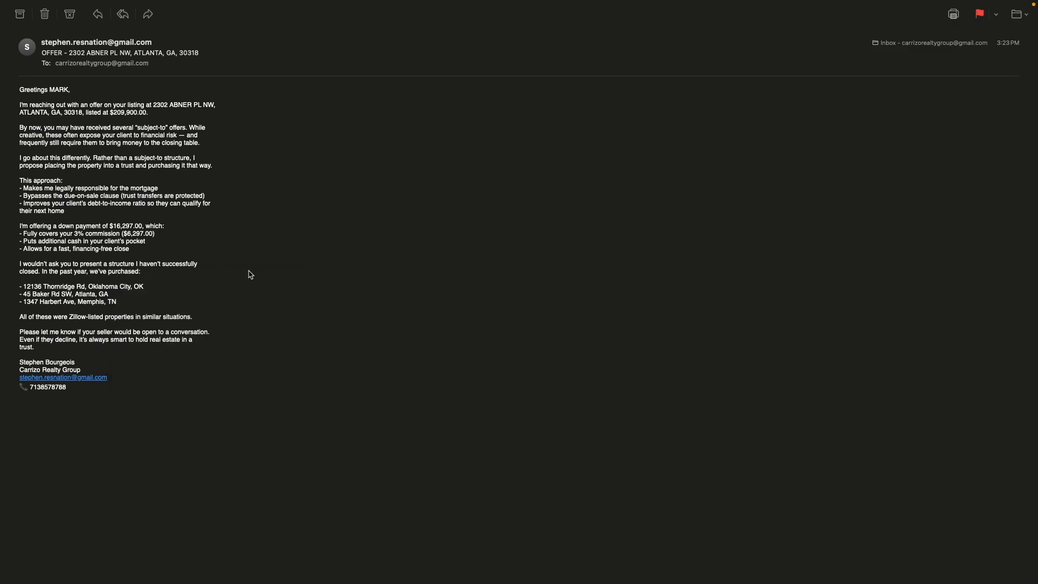
mouse_move(24, 3)
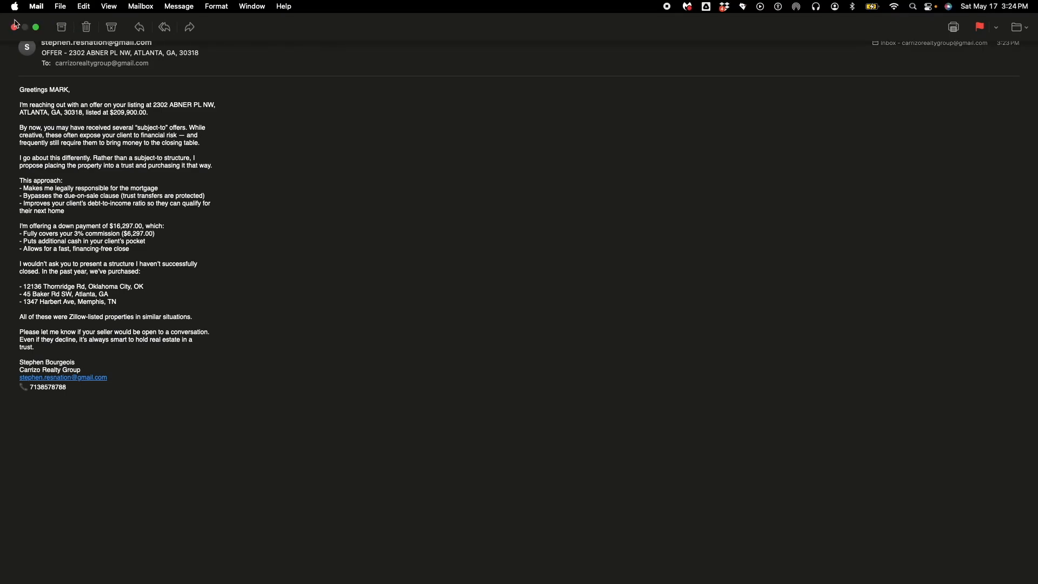
Close the email, return to the dashboard in Chrome, and examine the sent offer's columns through its template and resend action.
left_click(15, 28)
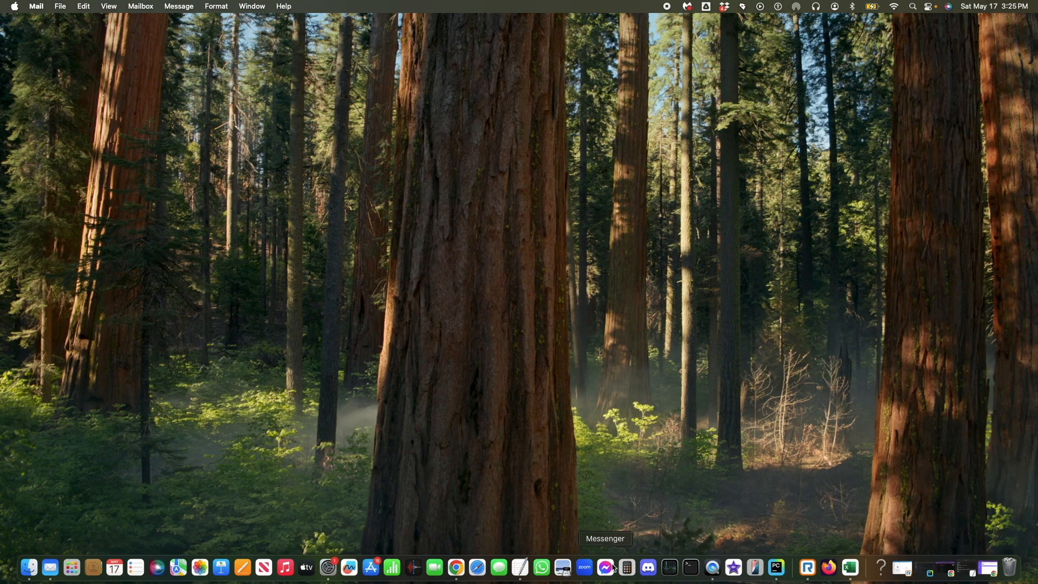
left_click(457, 567)
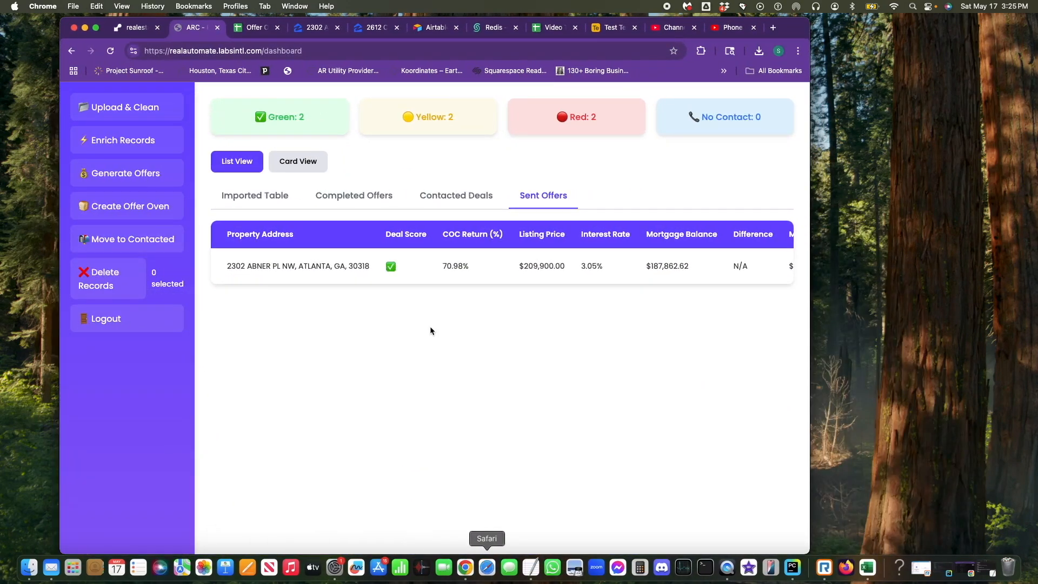
left_click(96, 28)
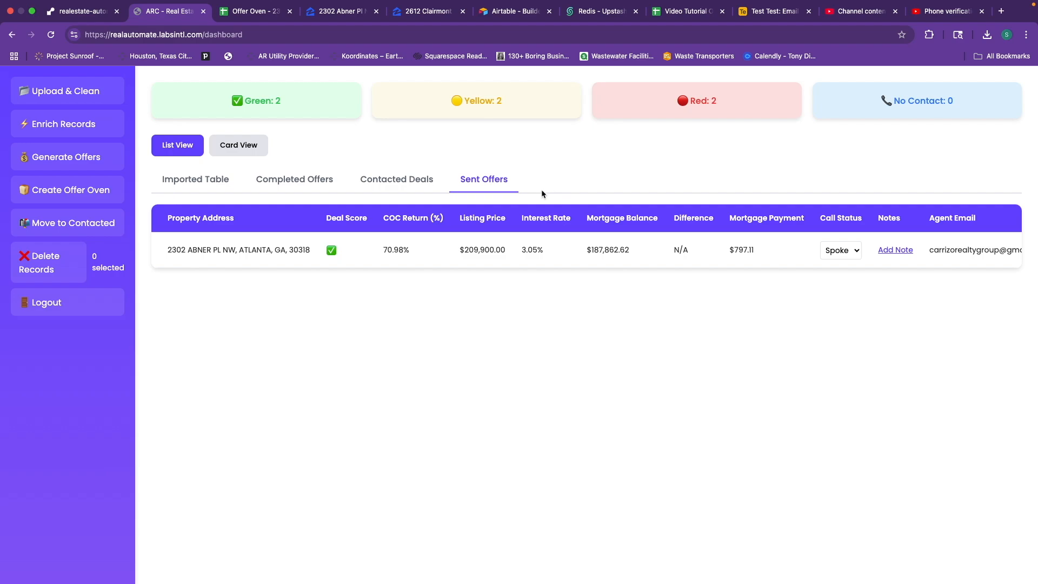
scroll(635, 251, "right", 10)
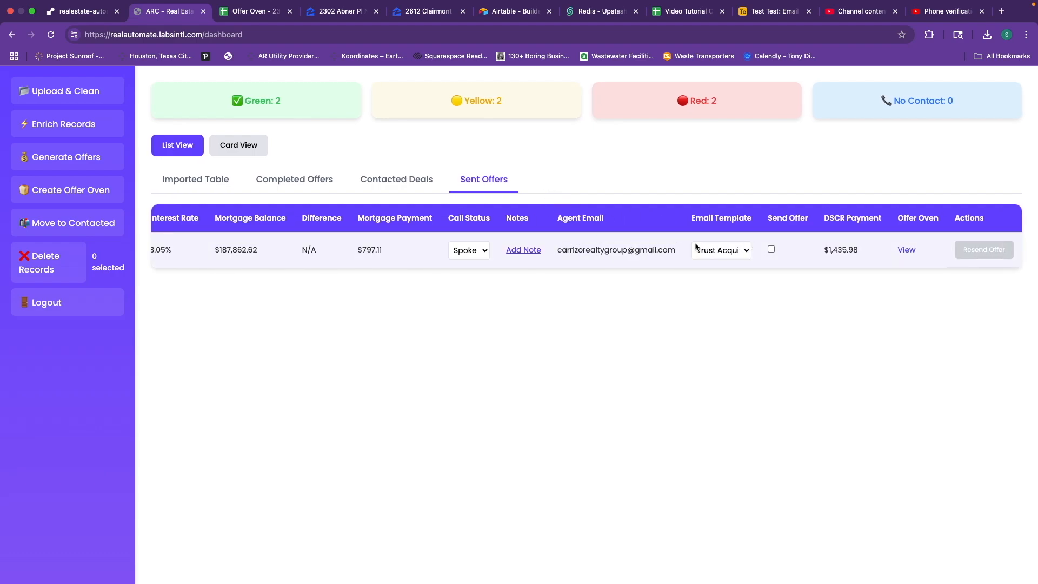
scroll(434, 236, "left", 10)
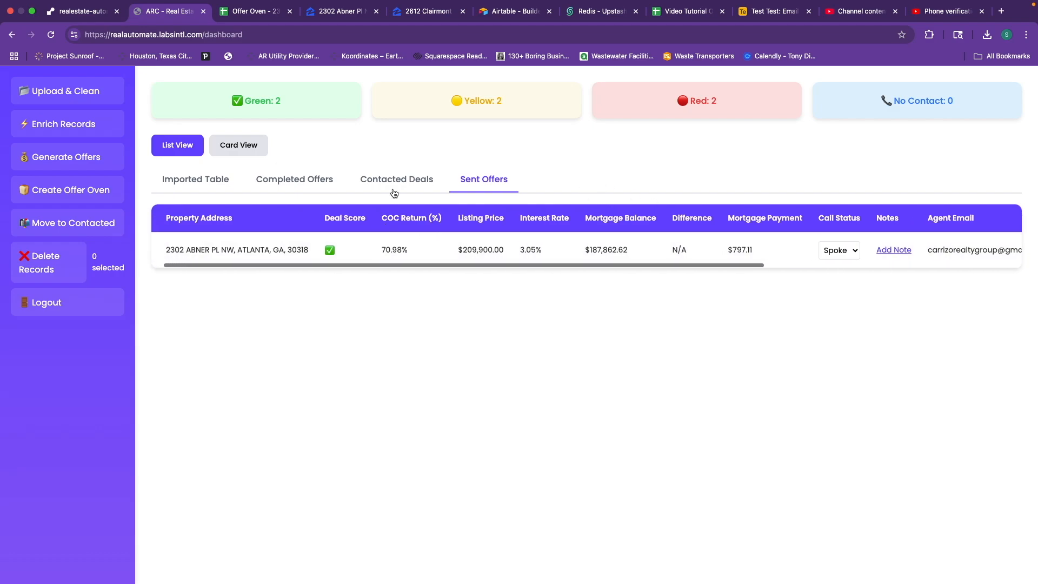
Review the Imported Table, Completed Offers and Contacted Deals lists in turn.
left_click(193, 180)
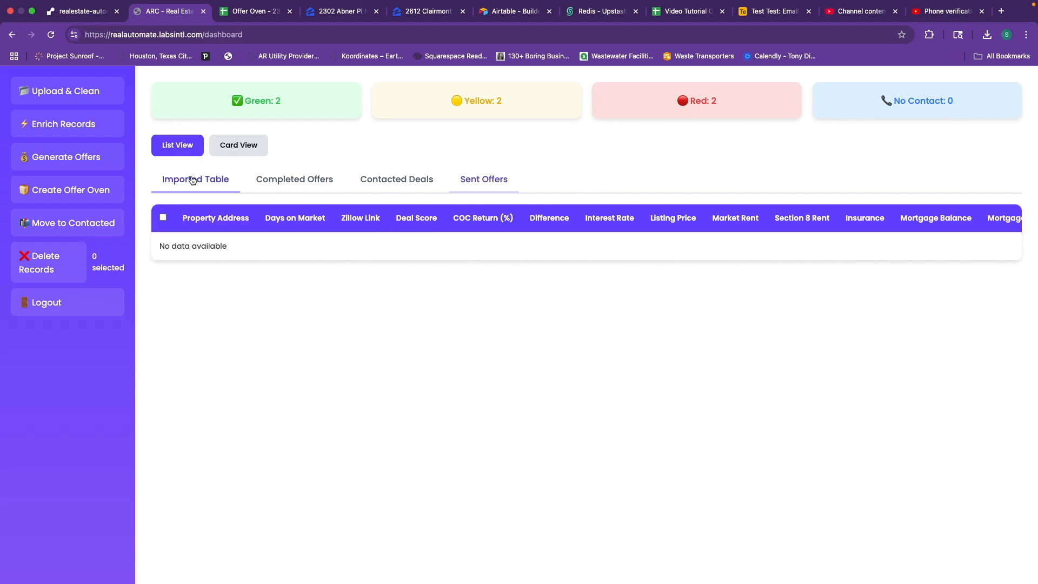
left_click(262, 179)
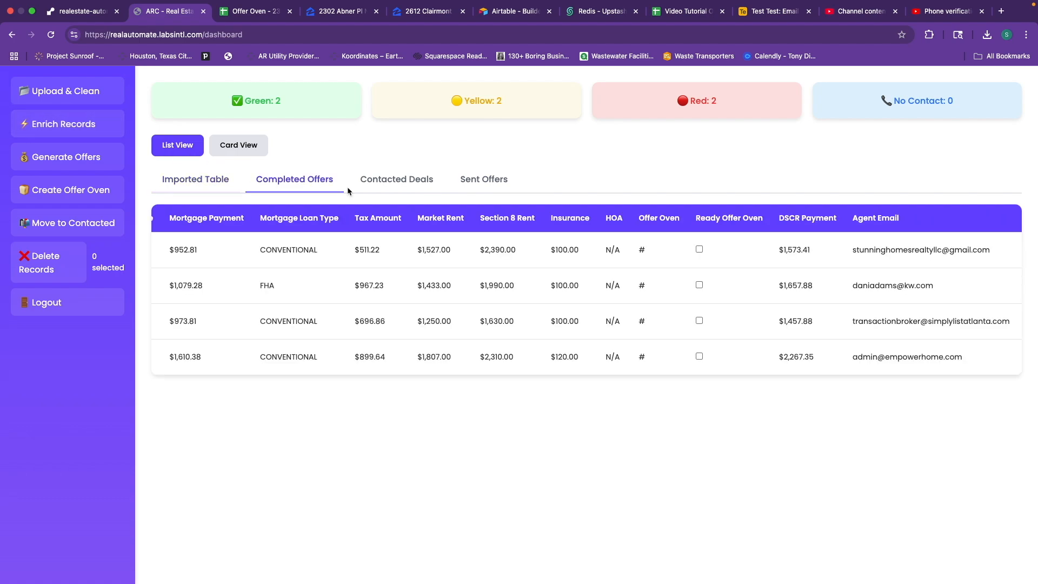
left_click(379, 180)
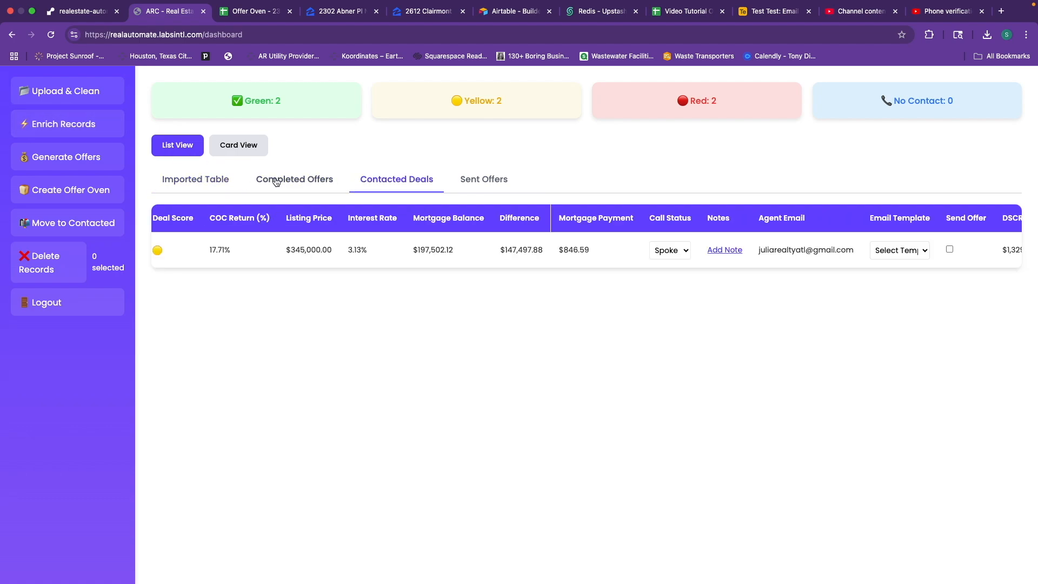
Upload and clean the Propwire Export - 35 Properties - May 14, 2025.csv file from Downloads.
left_click(92, 90)
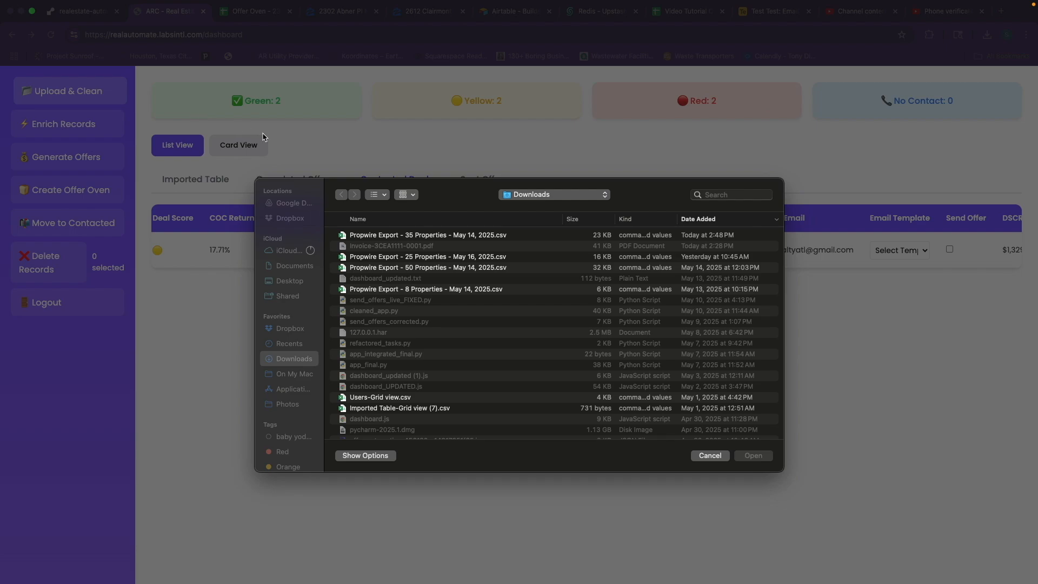
left_click(411, 236)
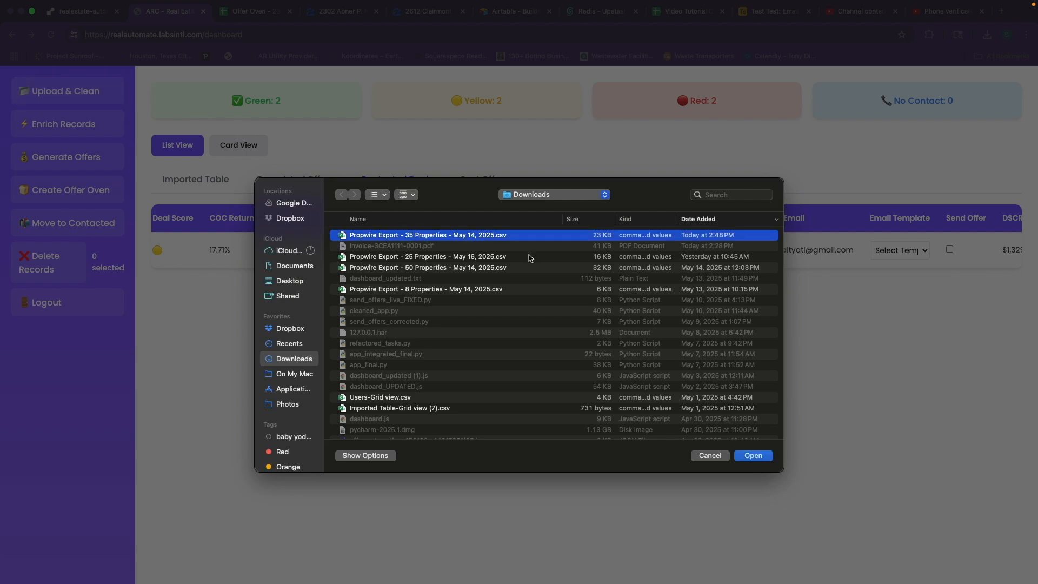
left_click(758, 457)
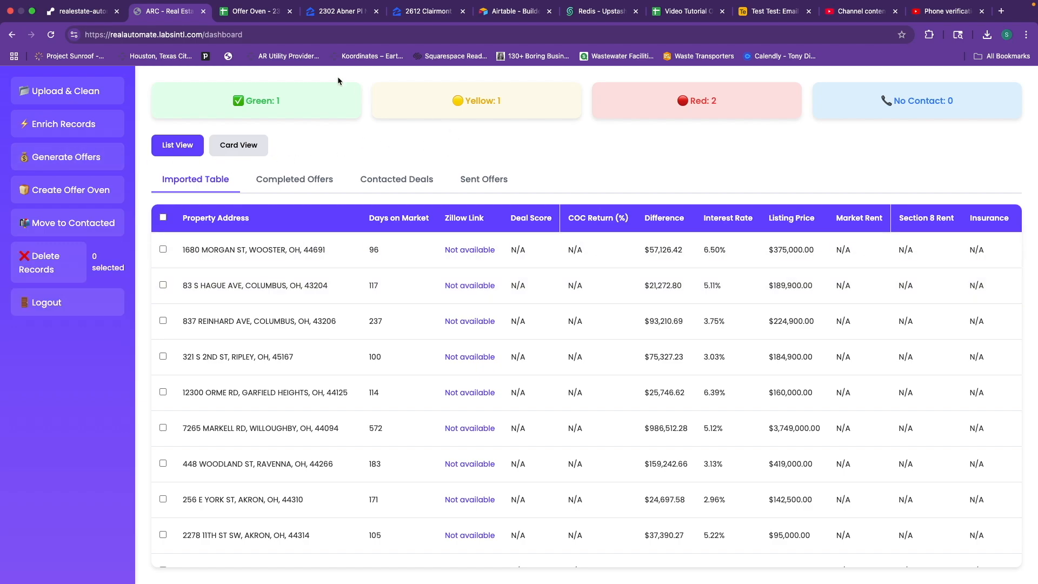
Enrich the newly imported records and generate offers for them.
left_click(86, 124)
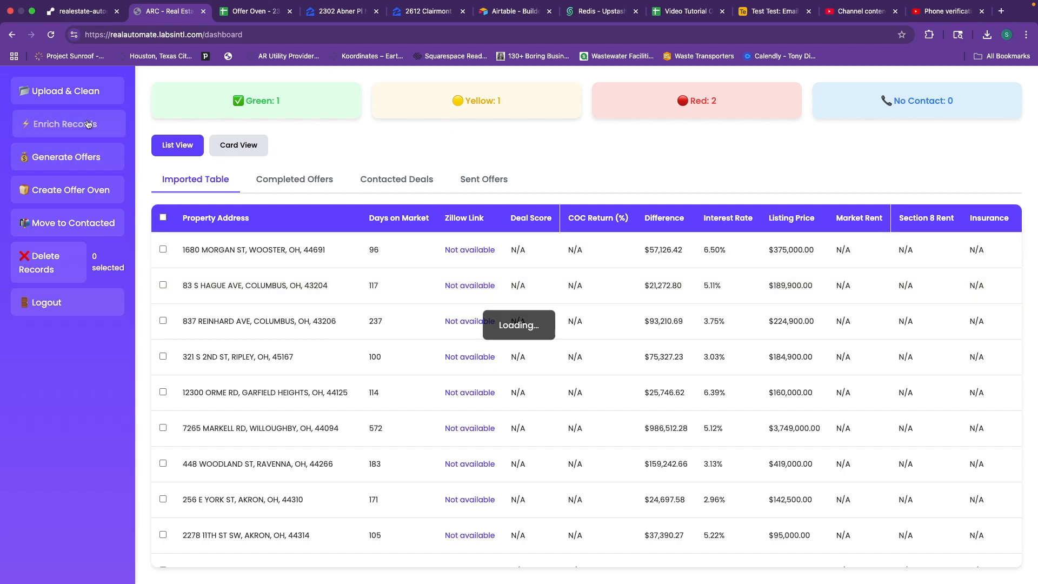
scroll(918, 311, "right", 1)
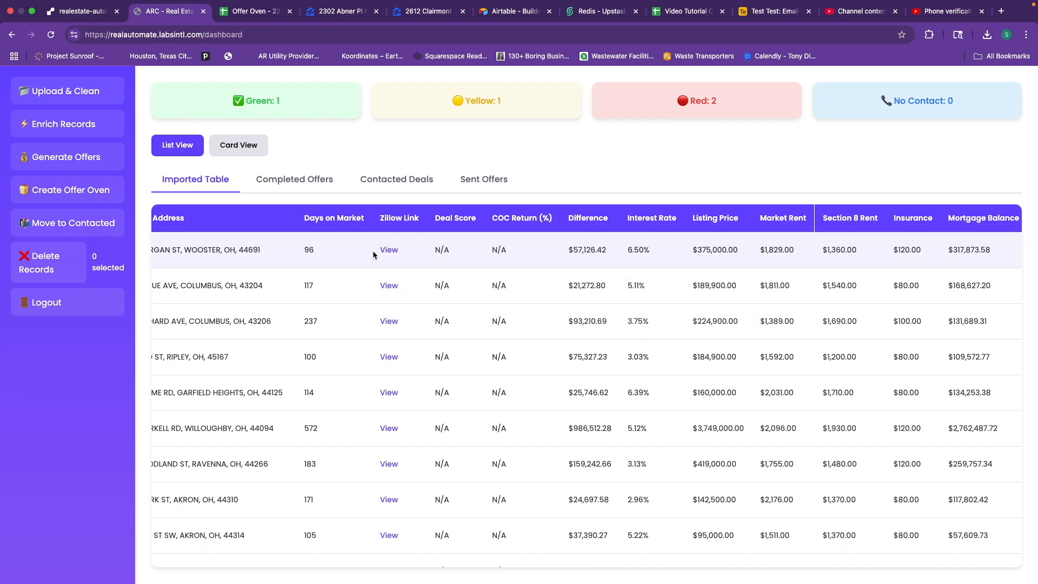
left_click(68, 157)
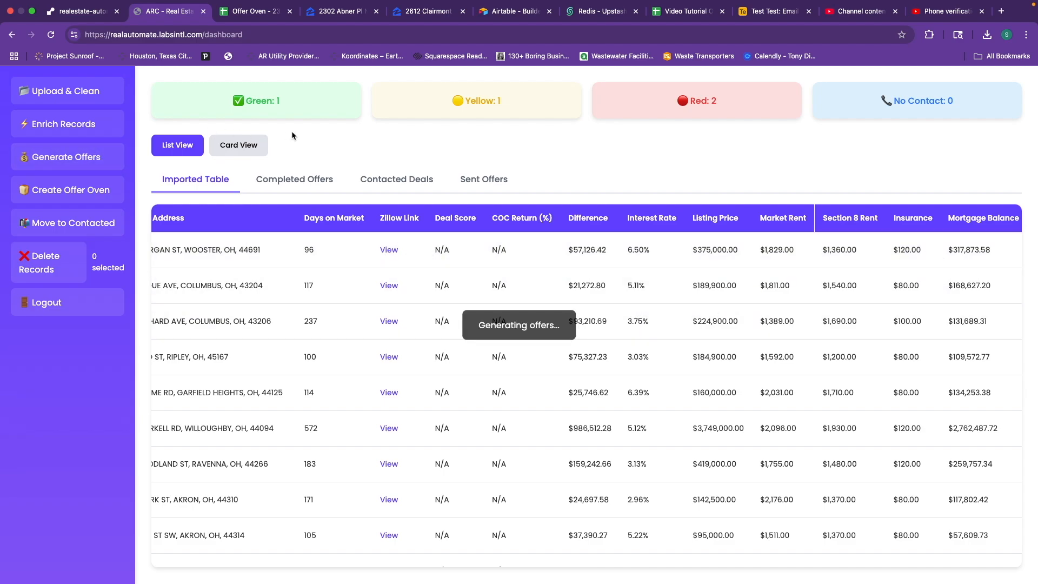
scroll(534, 284, "left", 2)
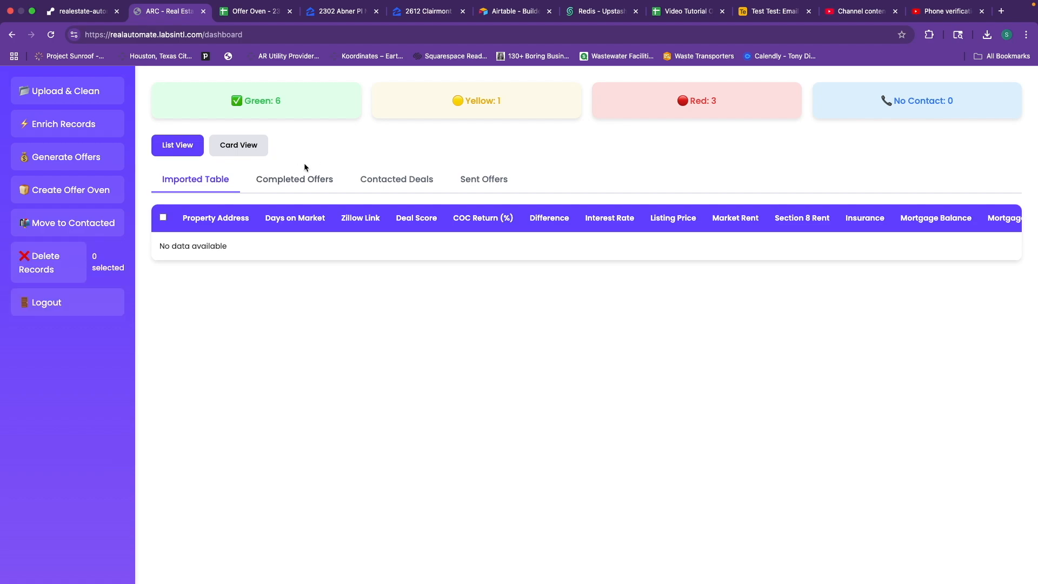
Examine the newly generated deals in Completed Offers, including their deal scores, returns, Zillow links and agent contact details.
left_click(304, 177)
left_click(199, 177)
left_click(285, 180)
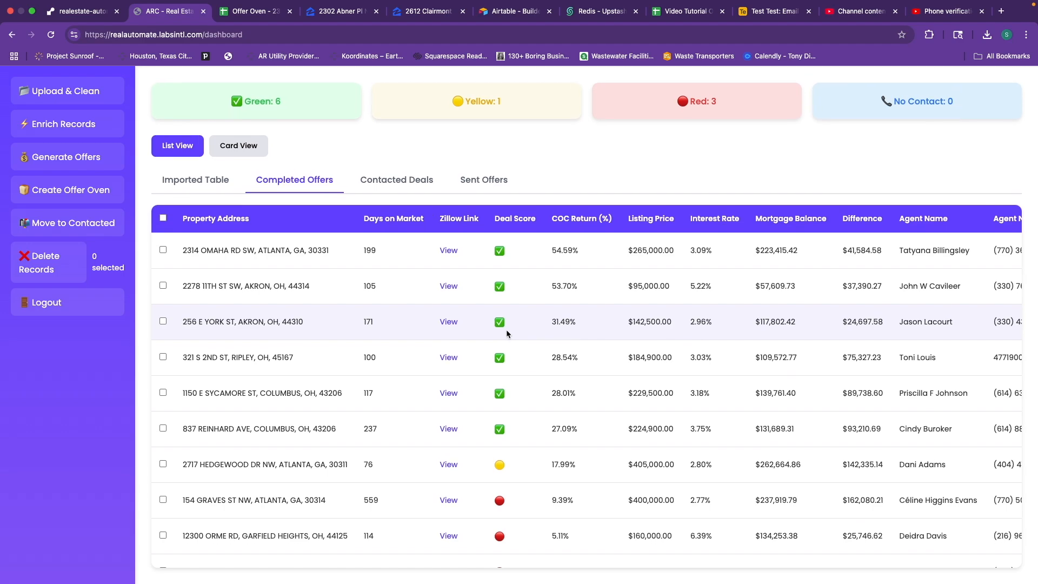
scroll(506, 329, "down", 1)
scroll(505, 329, "right", 3)
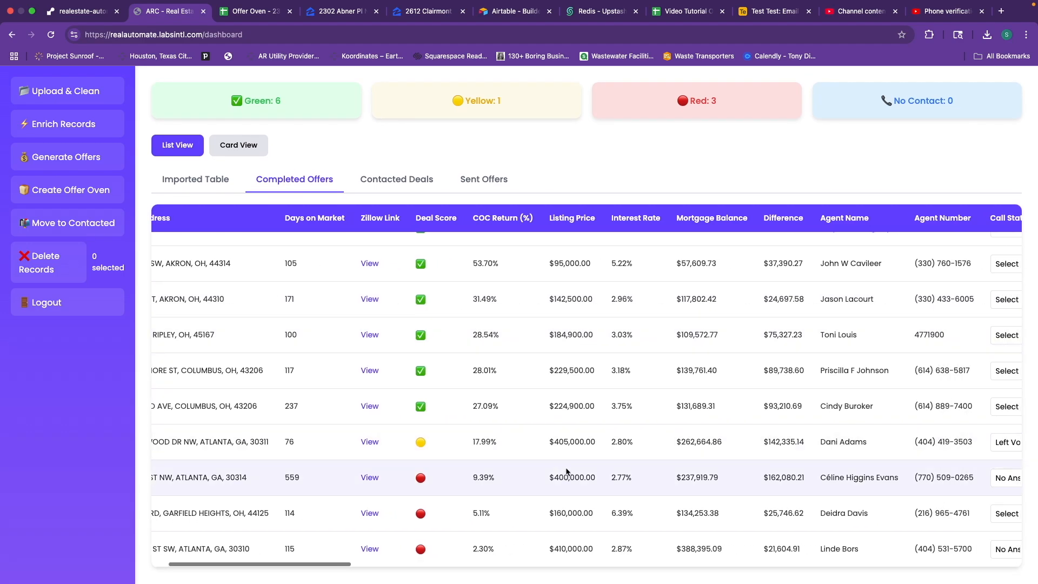
scroll(498, 433, "right", 2)
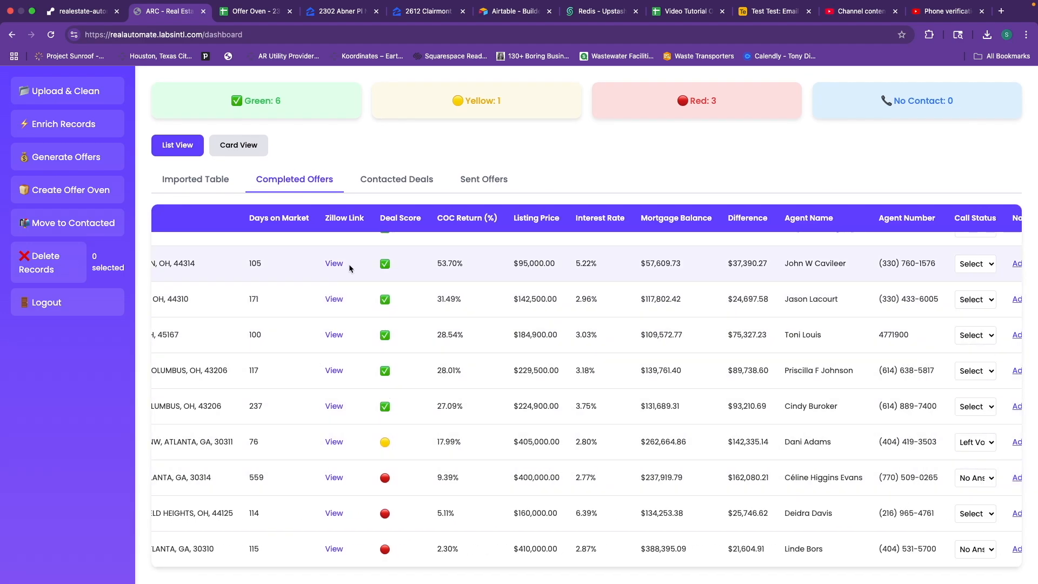
scroll(512, 311, "right", 10)
scroll(507, 310, "right", 6)
scroll(501, 306, "left", 15)
scroll(500, 304, "left", 3)
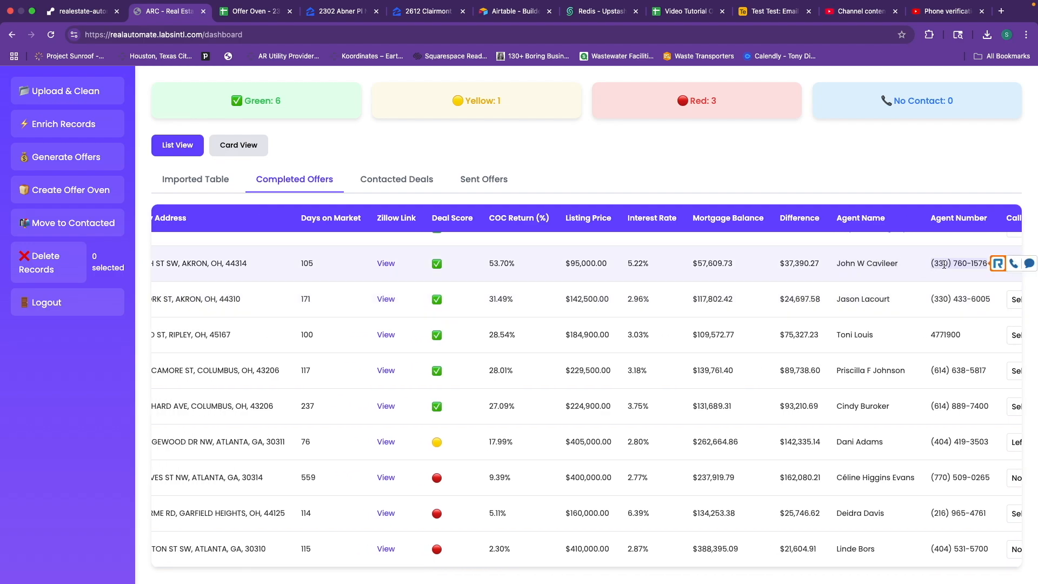
scroll(825, 319, "down", 1)
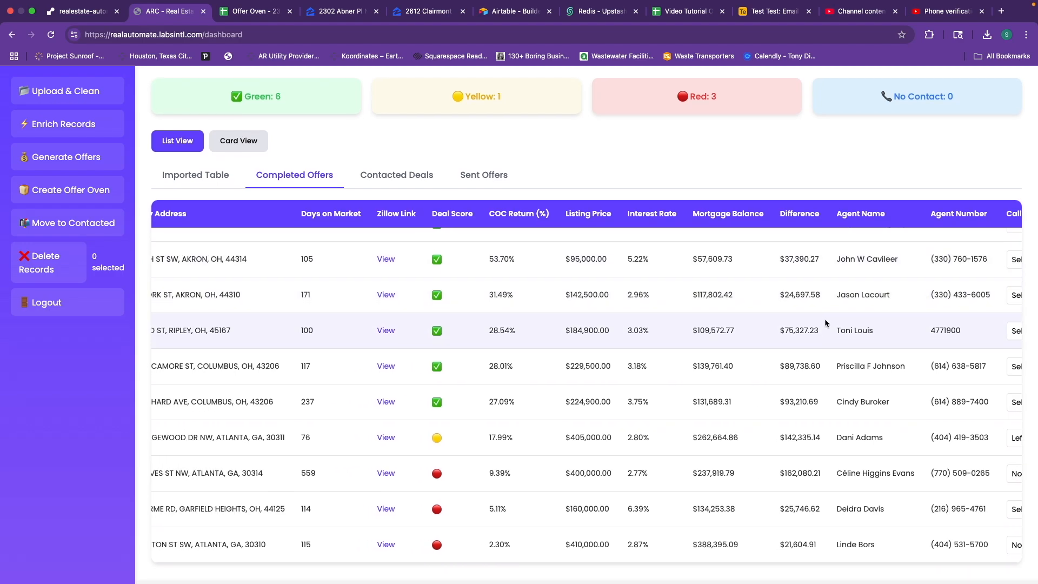
scroll(732, 310, "right", 2)
scroll(732, 309, "right", 5)
scroll(731, 309, "left", 8)
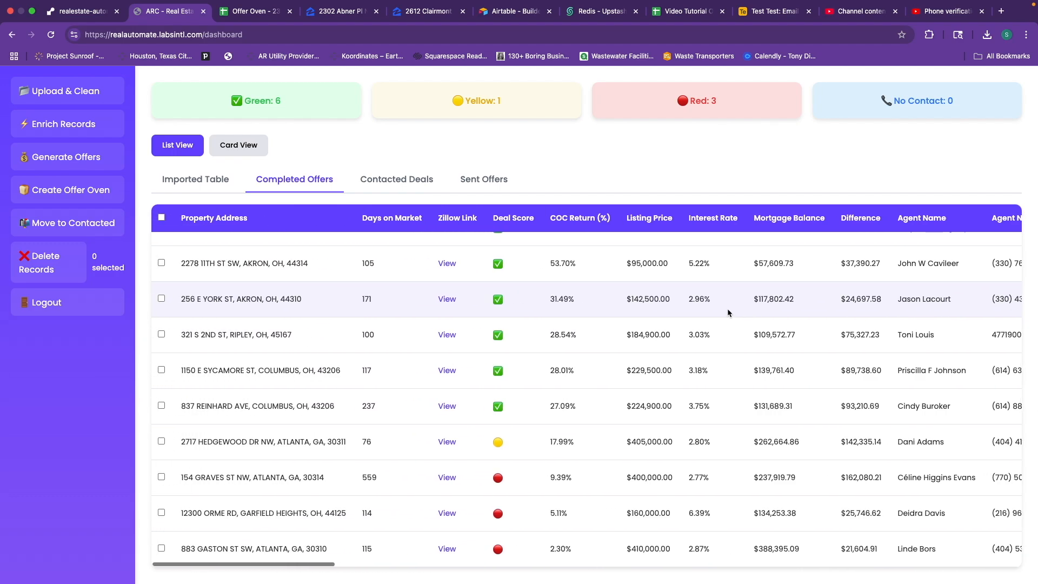
scroll(200, 243, "left", 1)
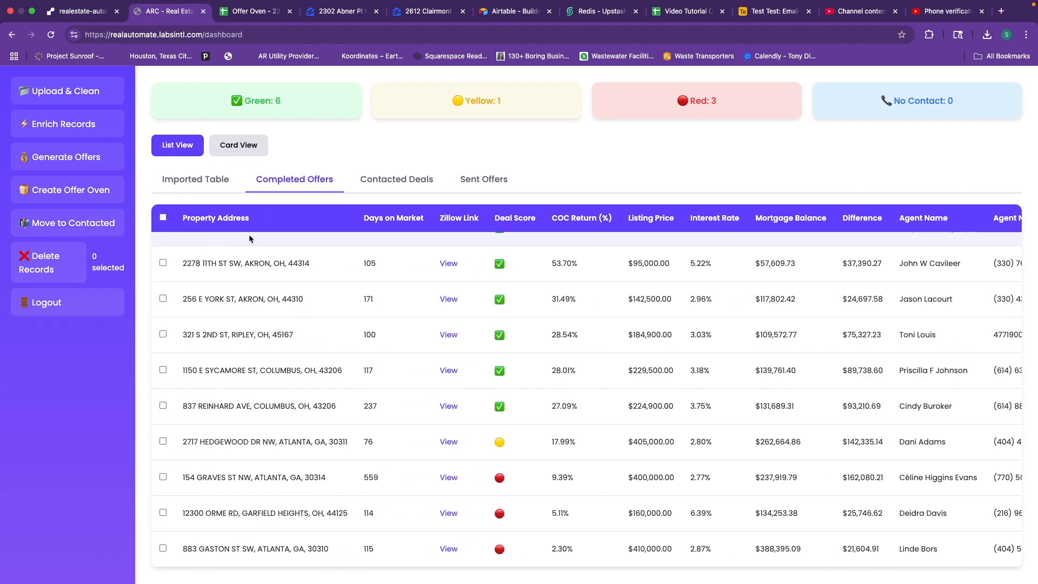
scroll(621, 271, "right", 1)
left_click_drag(571, 299, 605, 304)
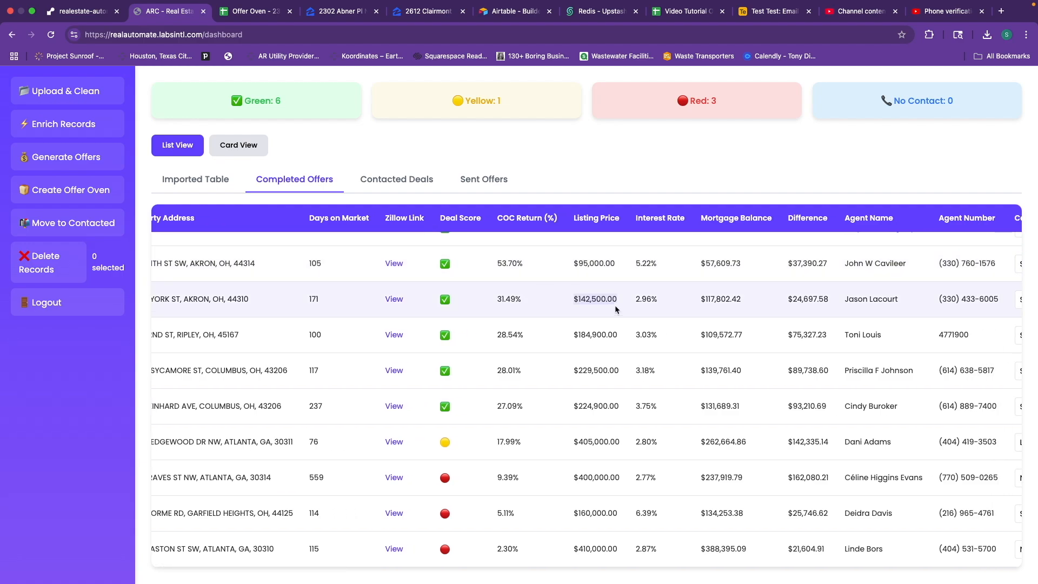
left_click(635, 306)
scroll(635, 306, "right", 3)
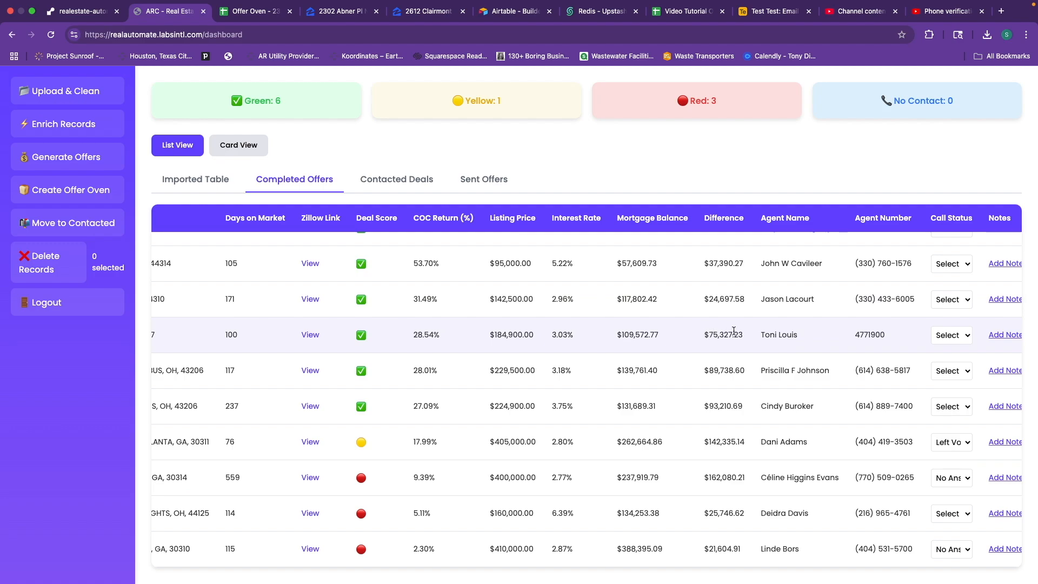
Replace the agent number of the Ripley, OH completed offer with 4.
left_click(841, 331)
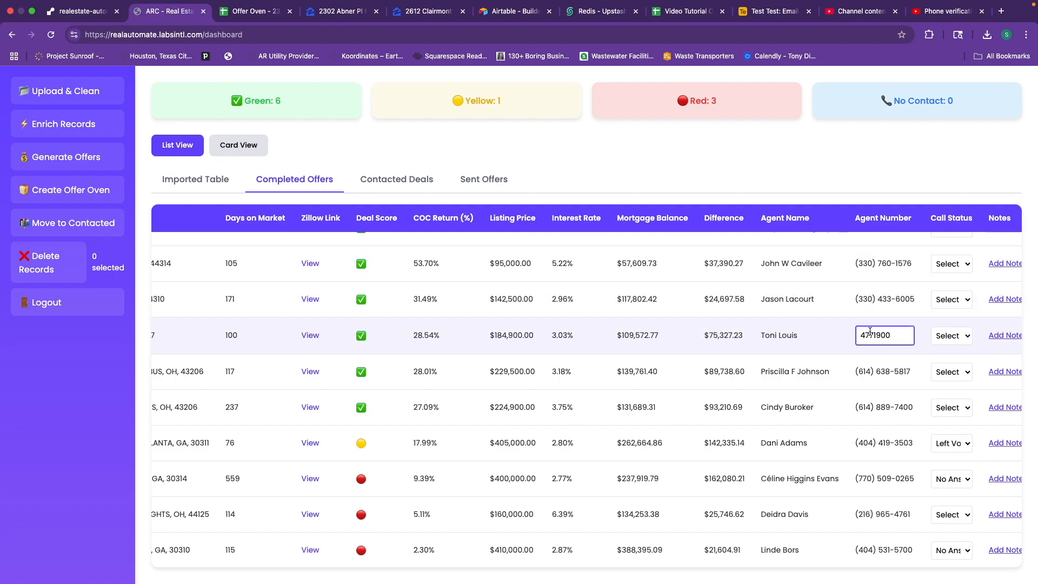
left_click_drag(896, 335, 858, 332)
key("Return")
Select the Ripley, OH deal in Completed Offers and delete its record.
scroll(757, 378, "right", 10)
scroll(784, 332, "right", 4)
scroll(590, 349, "right", 8)
scroll(746, 340, "right", 1)
scroll(828, 335, "left", 3)
scroll(829, 330, "left", 20)
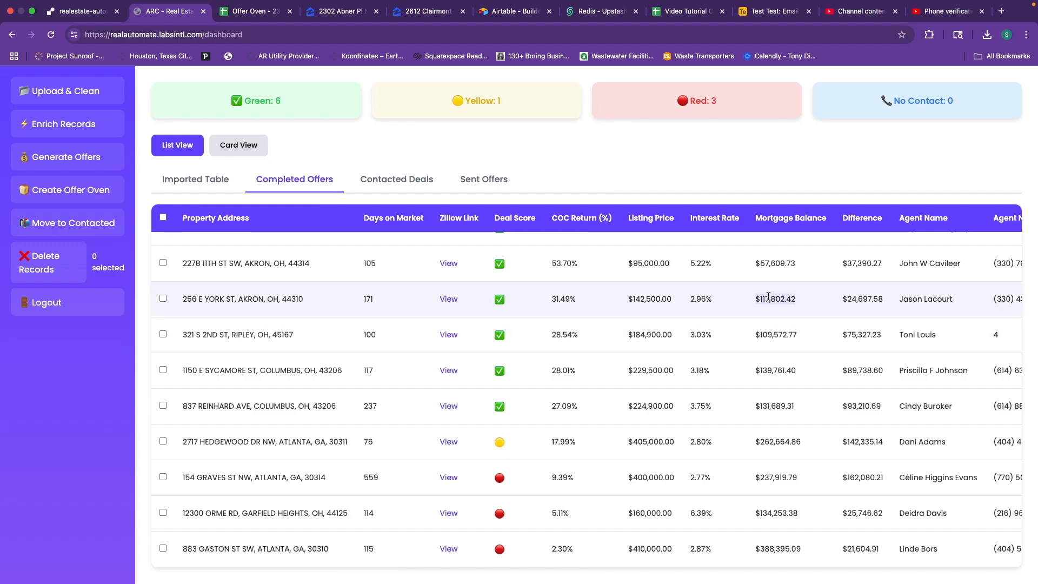
left_click(629, 330)
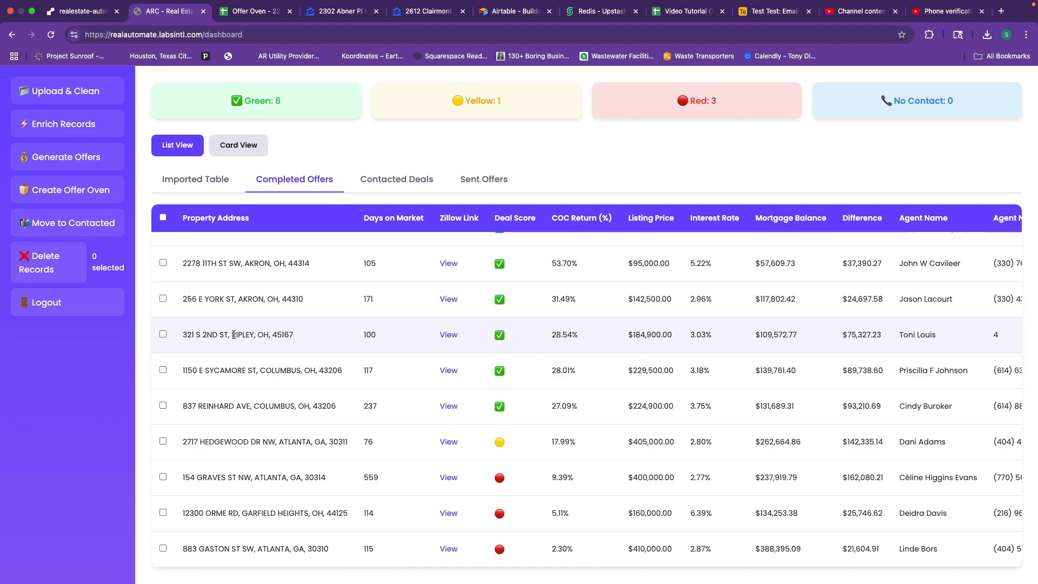
left_click(163, 334)
left_click(95, 267)
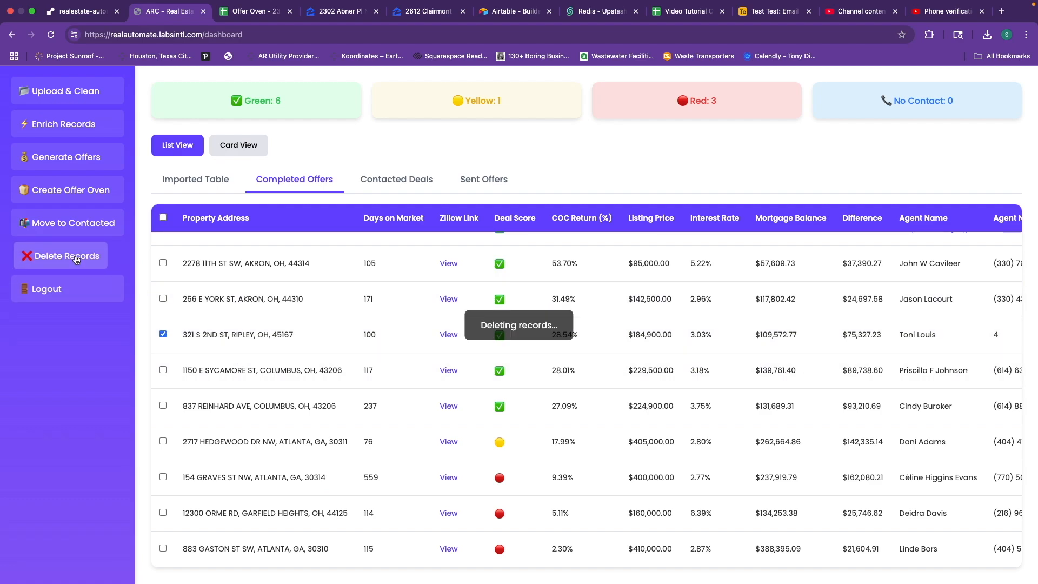